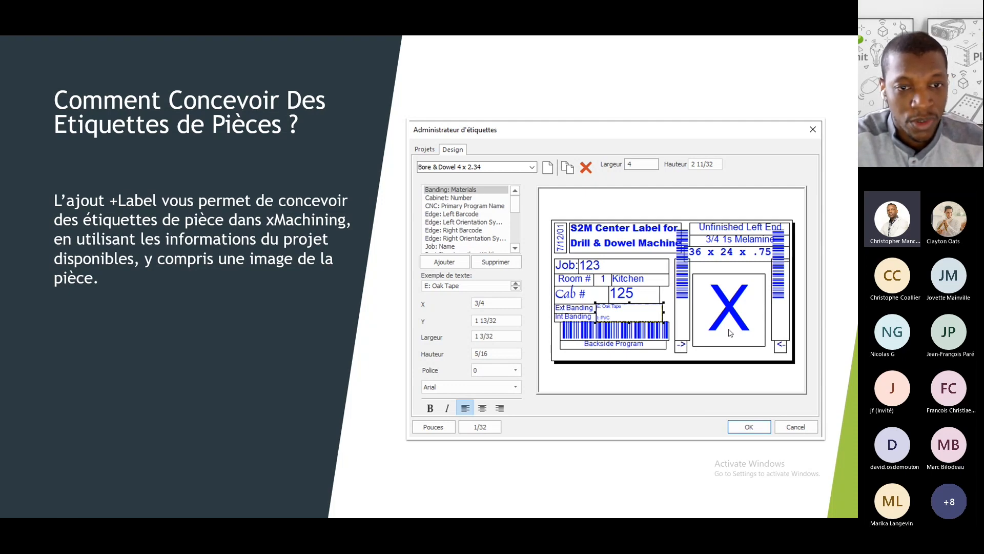
Switch to CABINET VISION and open the machine catalogue's output properties for Default Router, filtered to +Label
key(alt+Tab)
click(250, 346)
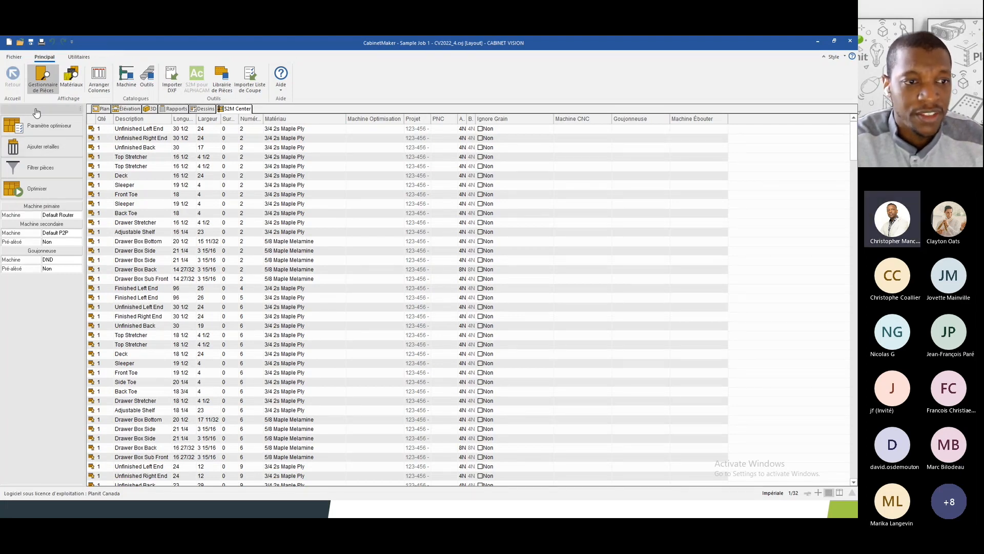
click(121, 84)
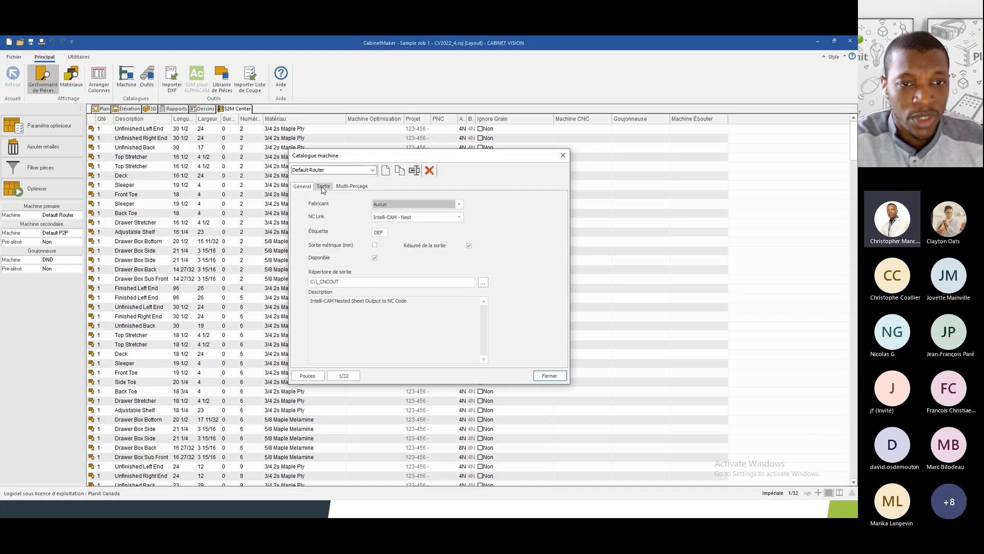
click(323, 188)
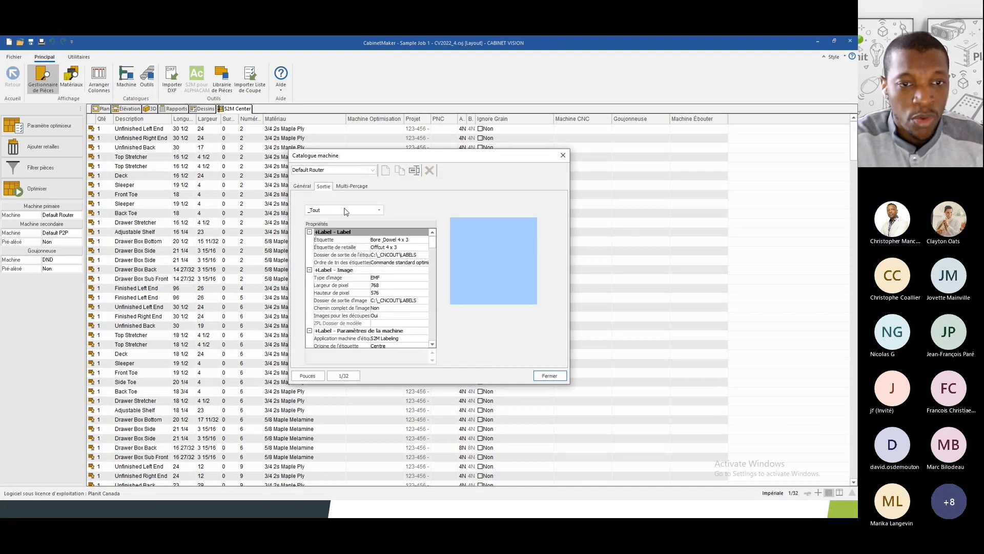
click(345, 210)
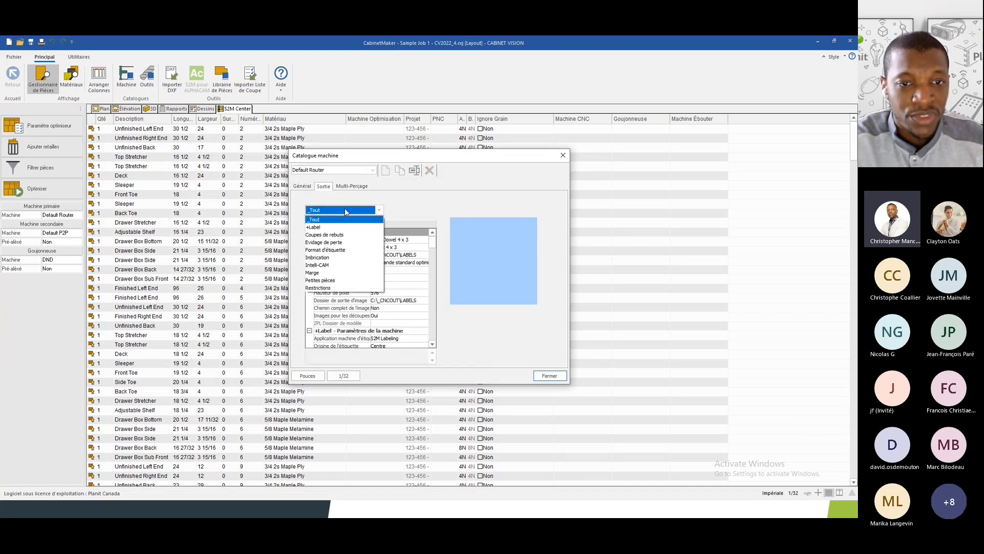
click(317, 229)
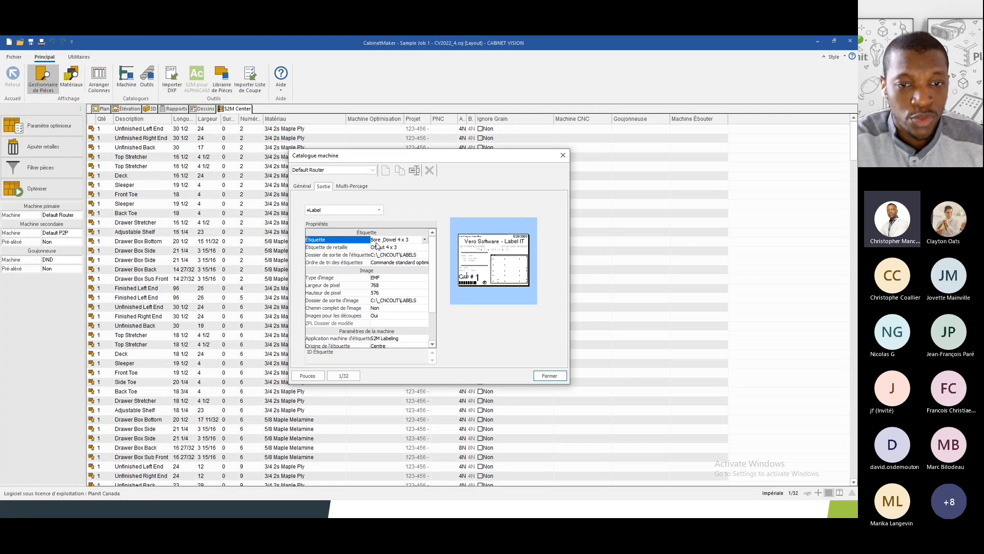
Examine the part label choices, the offcut label and the label output folder in the +Label properties
click(381, 240)
click(385, 241)
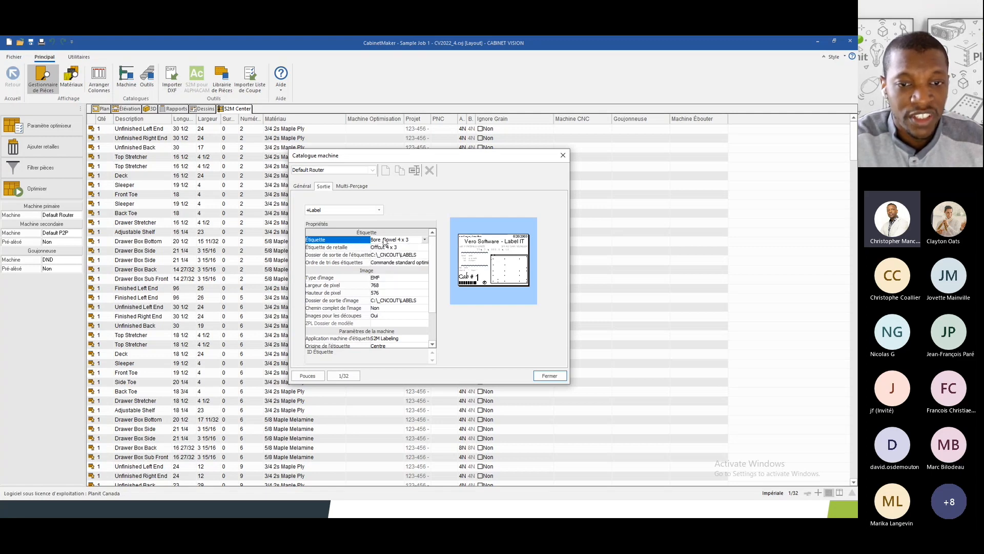
click(385, 241)
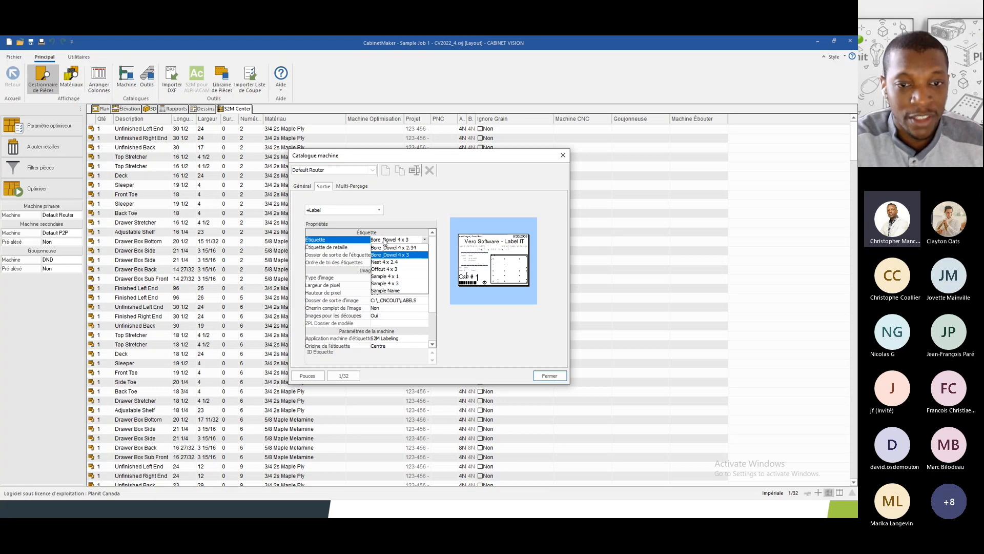
click(385, 240)
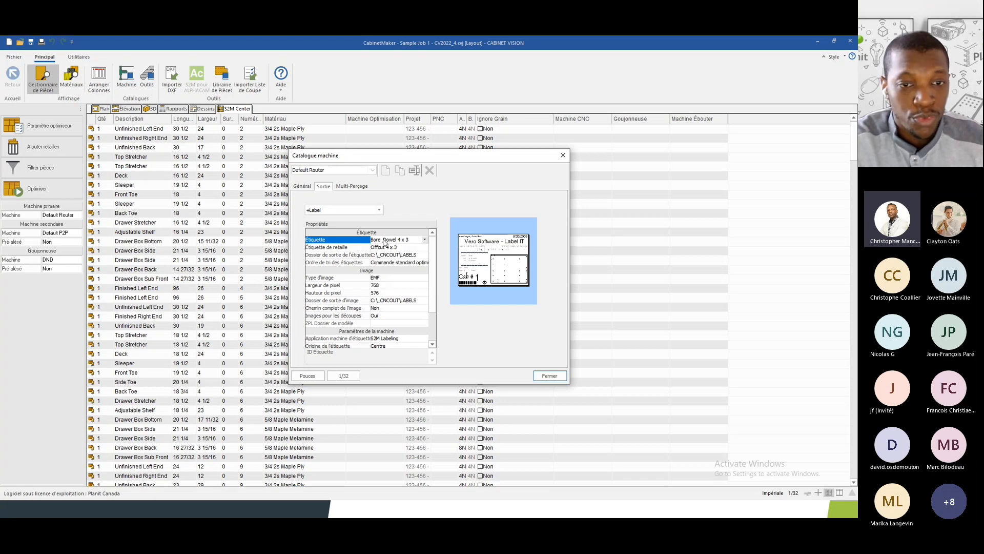
click(376, 248)
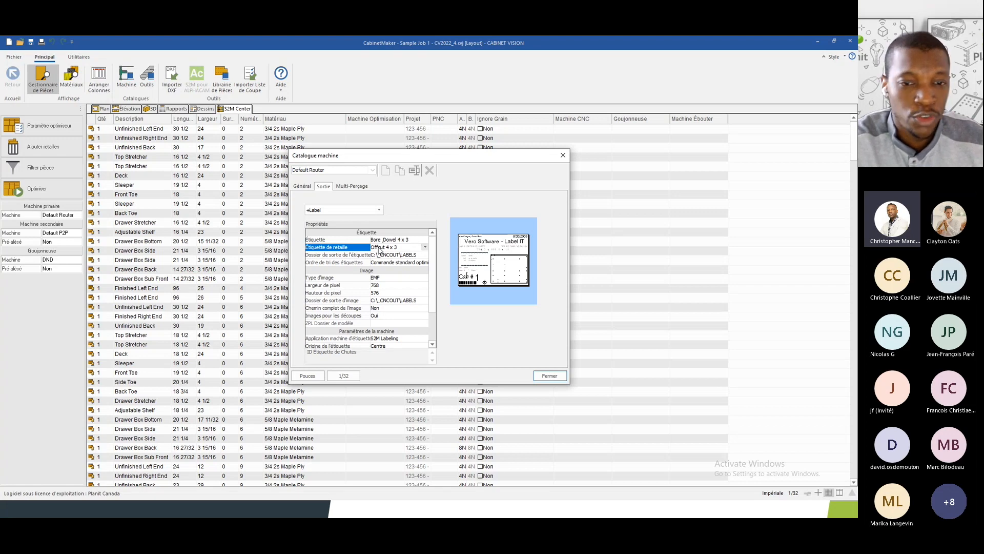
click(379, 250)
click(380, 250)
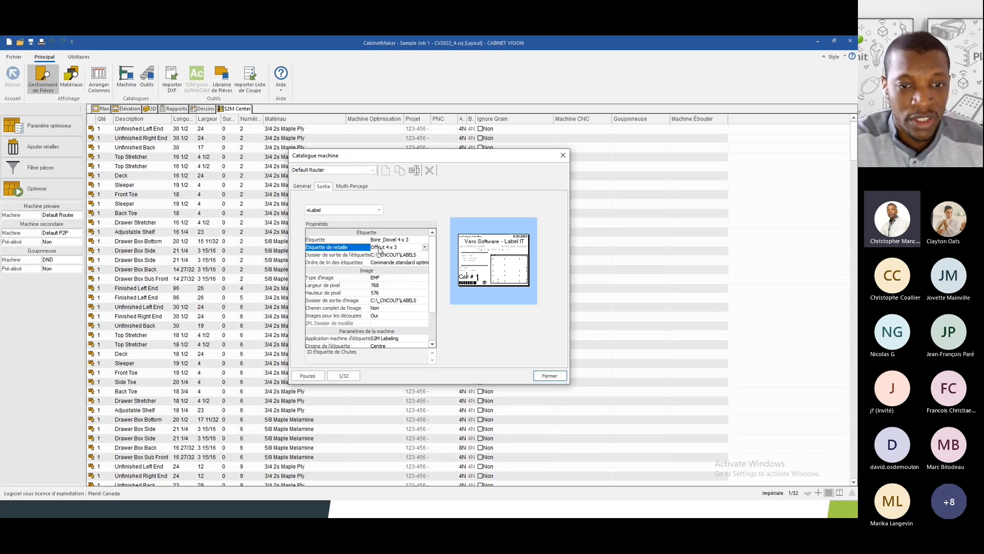
click(382, 255)
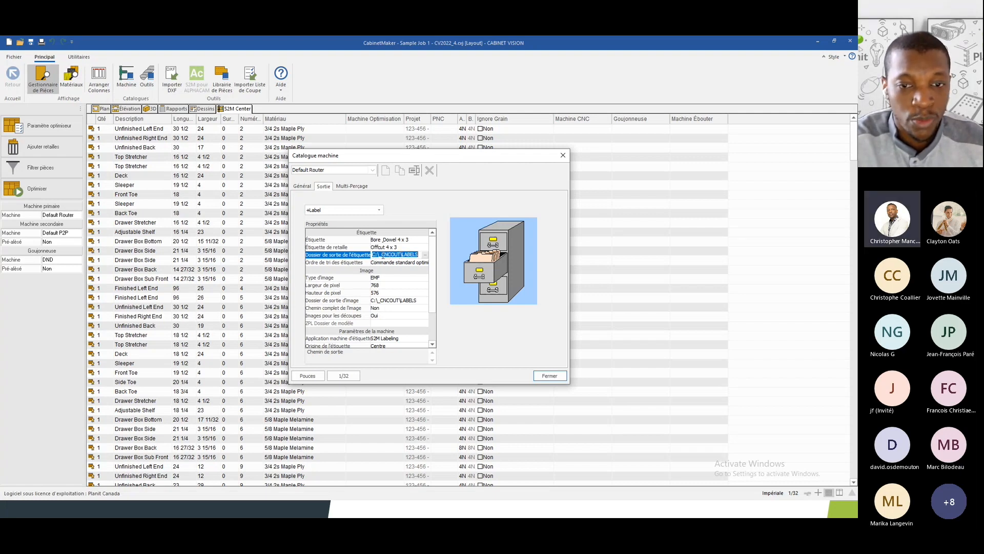
Set the label sort order to "De bas en haut, de droite à gauche"
click(384, 264)
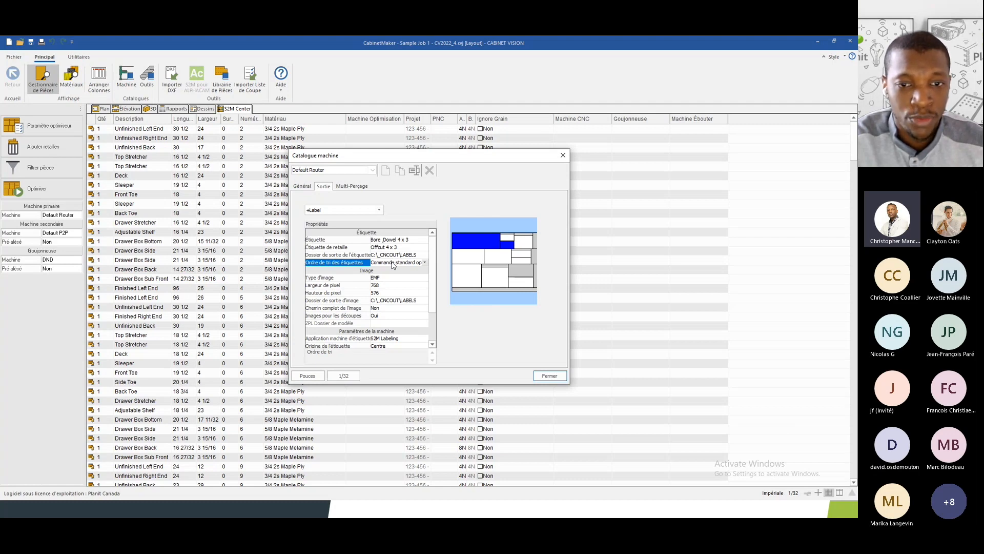
click(394, 264)
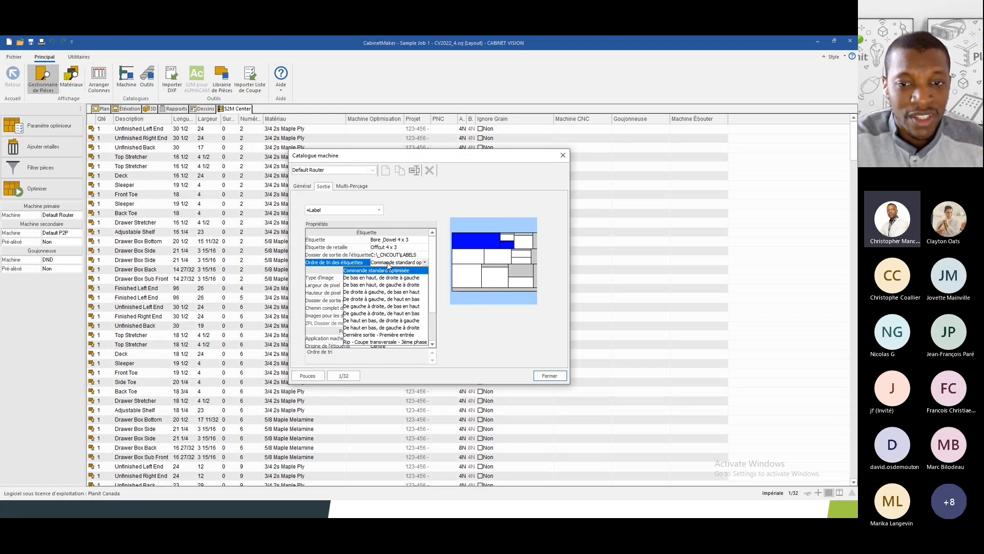
click(389, 269)
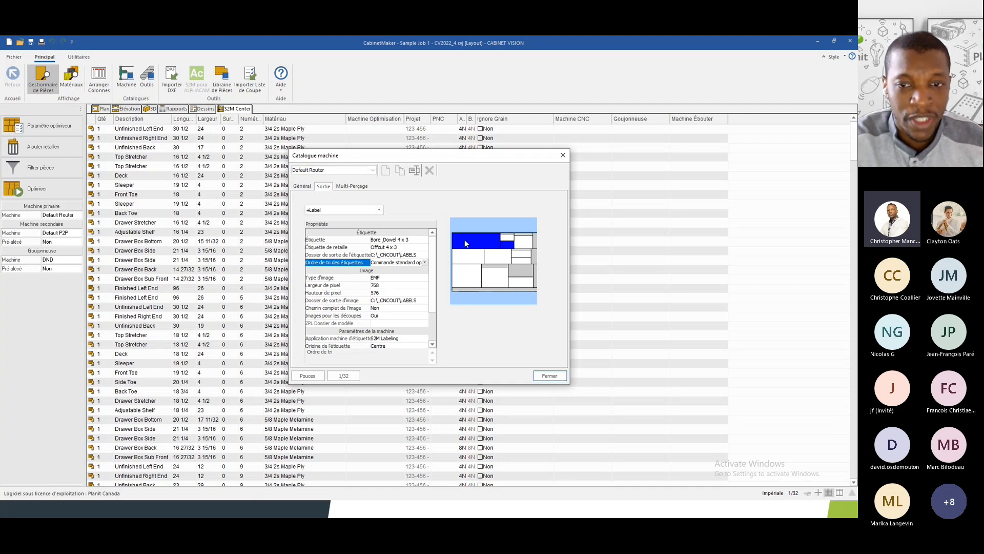
click(425, 262)
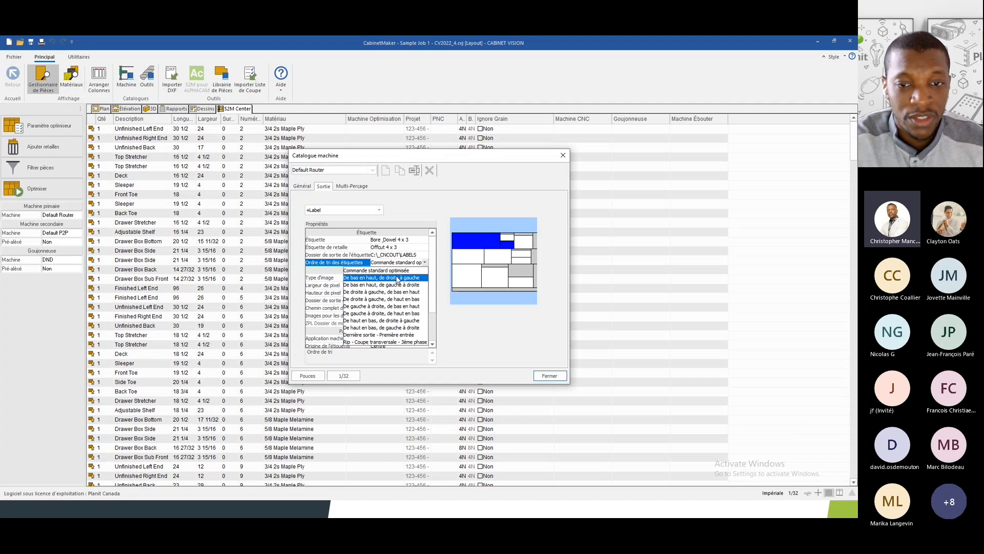
click(398, 278)
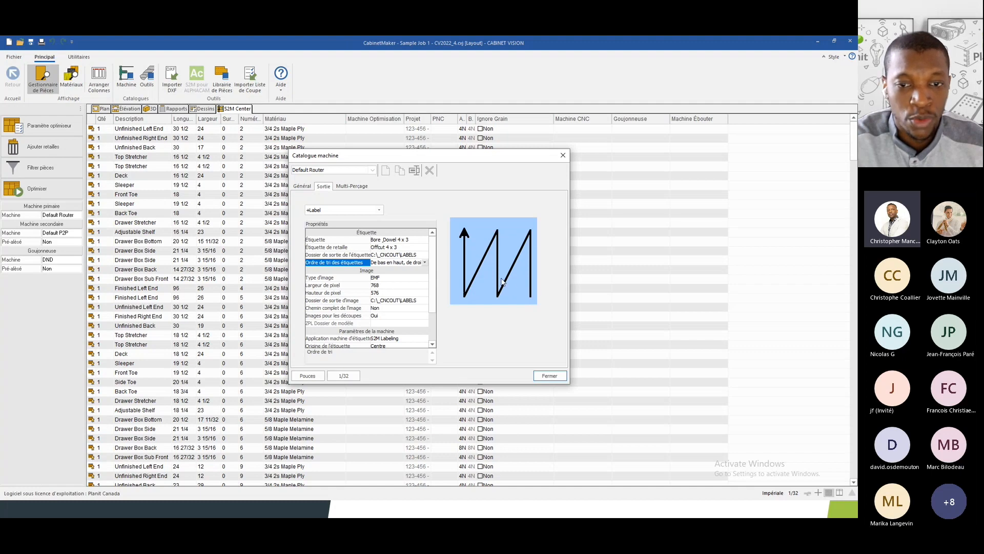
Set the label sort order back to "Commande standard optimisée"
click(403, 265)
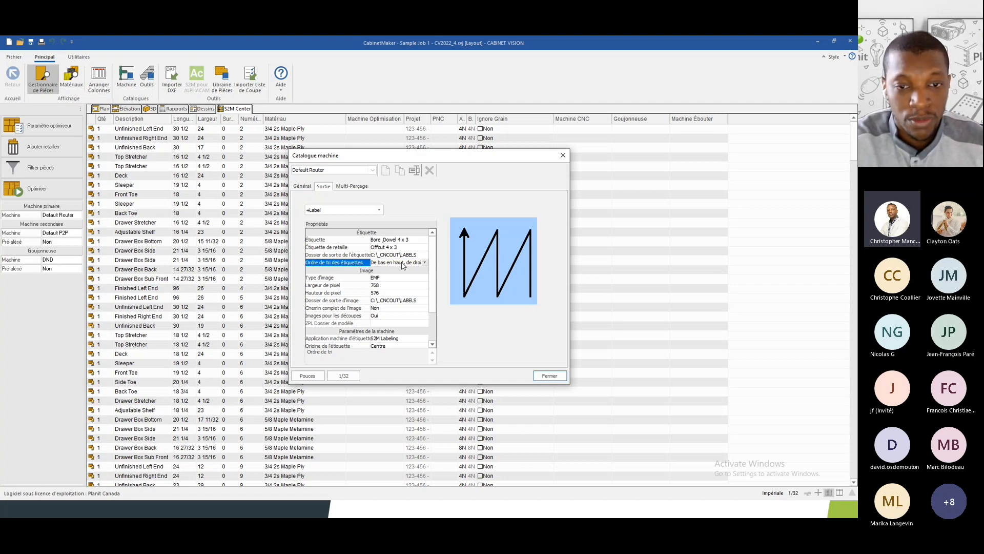
click(403, 265)
click(397, 276)
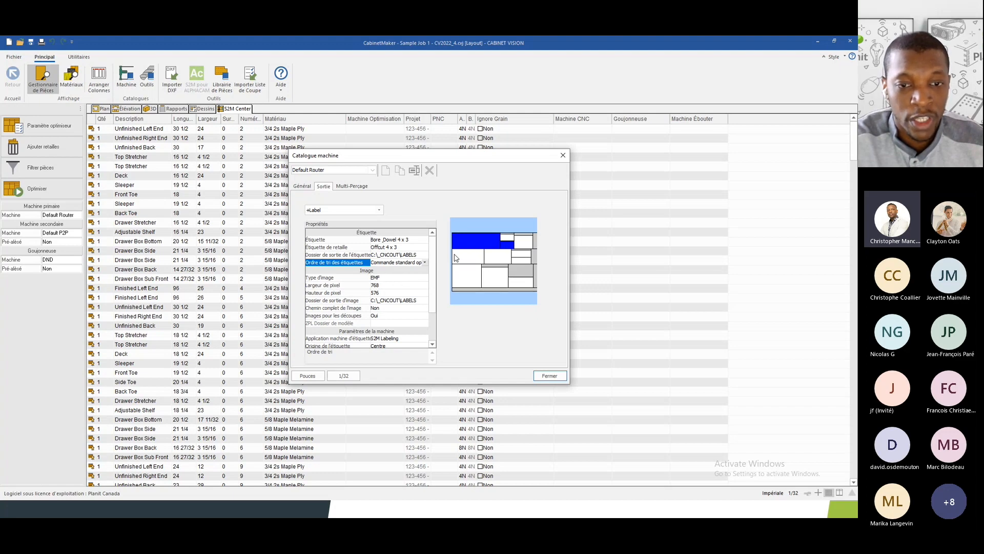
Switch the label sort order to "De bas en haut, de droite à gauche" once more and return it to "Commande standard optimisée"
click(382, 265)
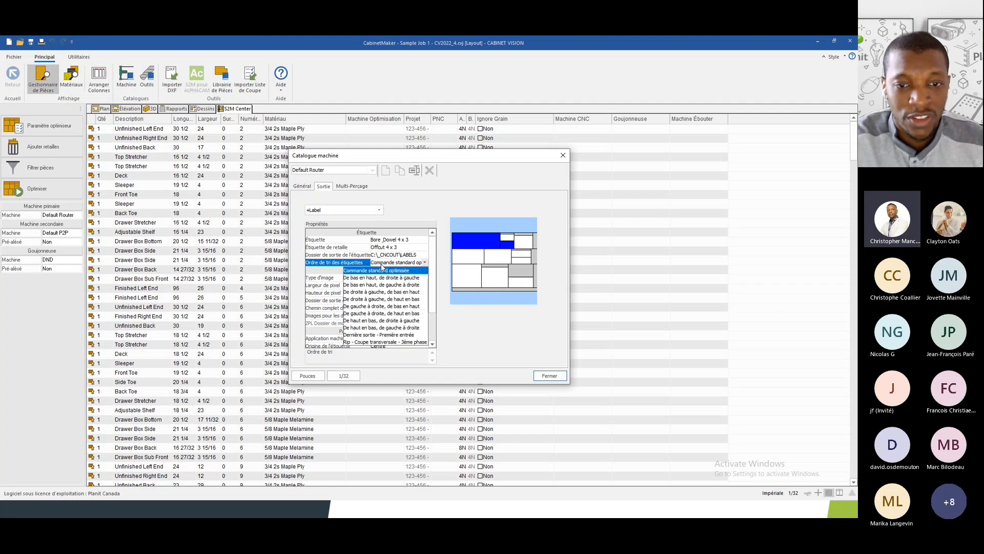
click(390, 282)
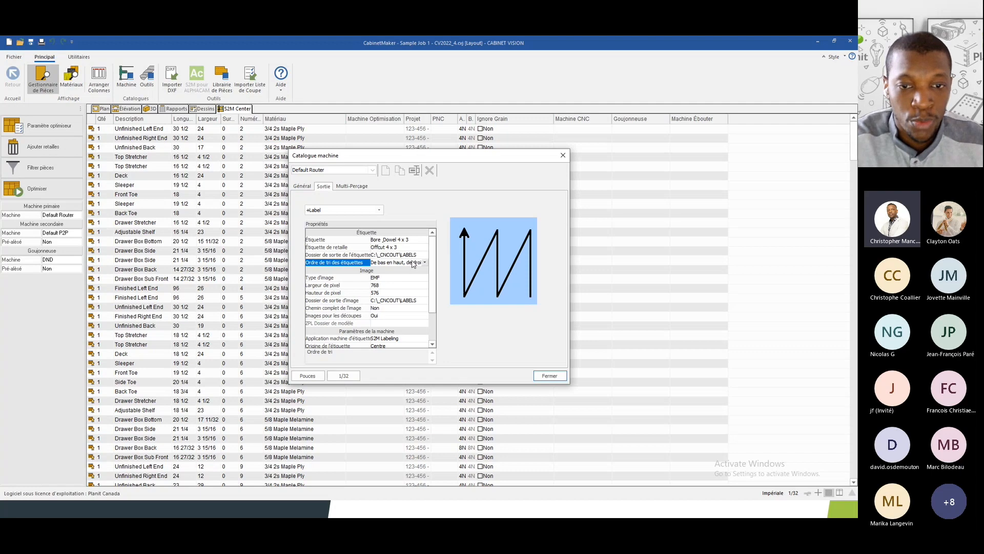
click(406, 266)
click(404, 271)
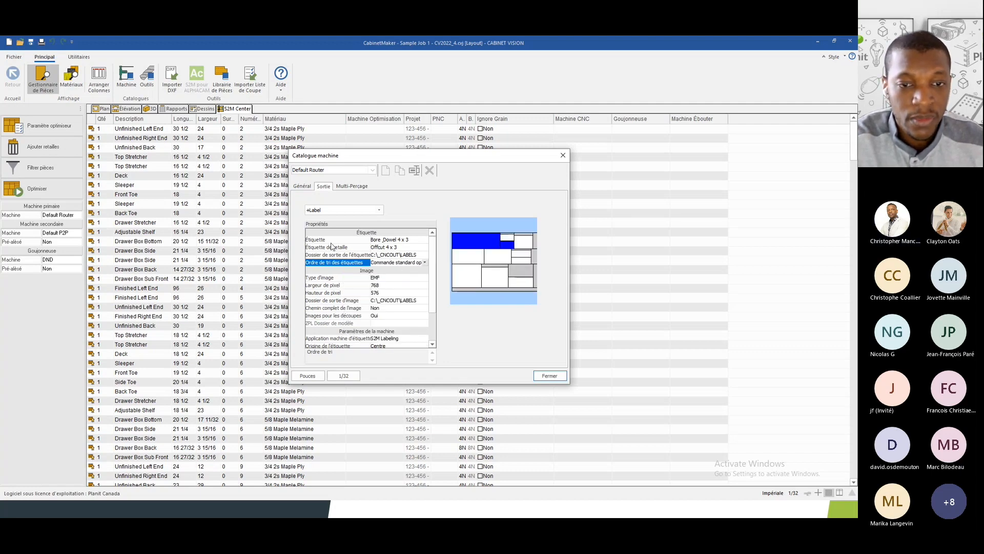
Examine the label image type, pixel width, pixel height and image output folder
click(379, 280)
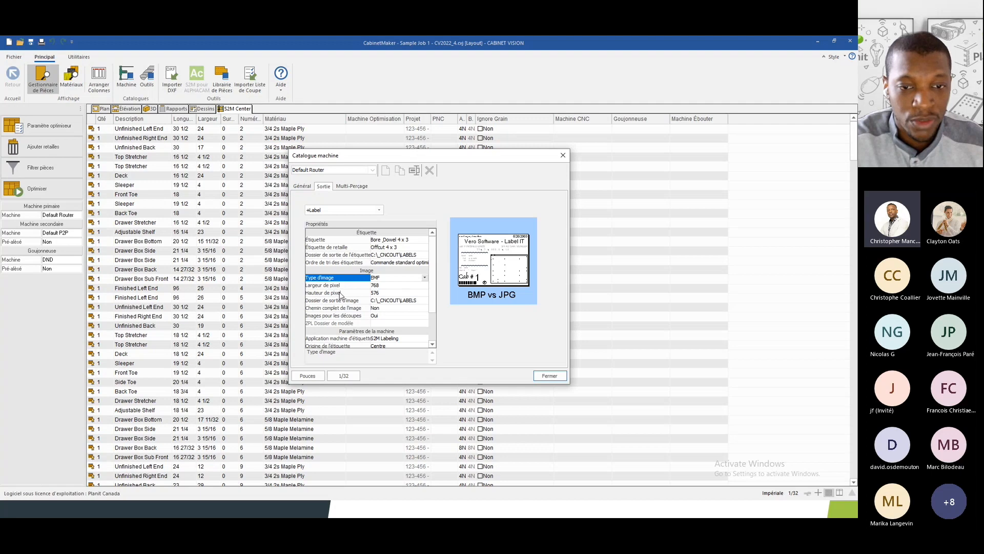
click(341, 286)
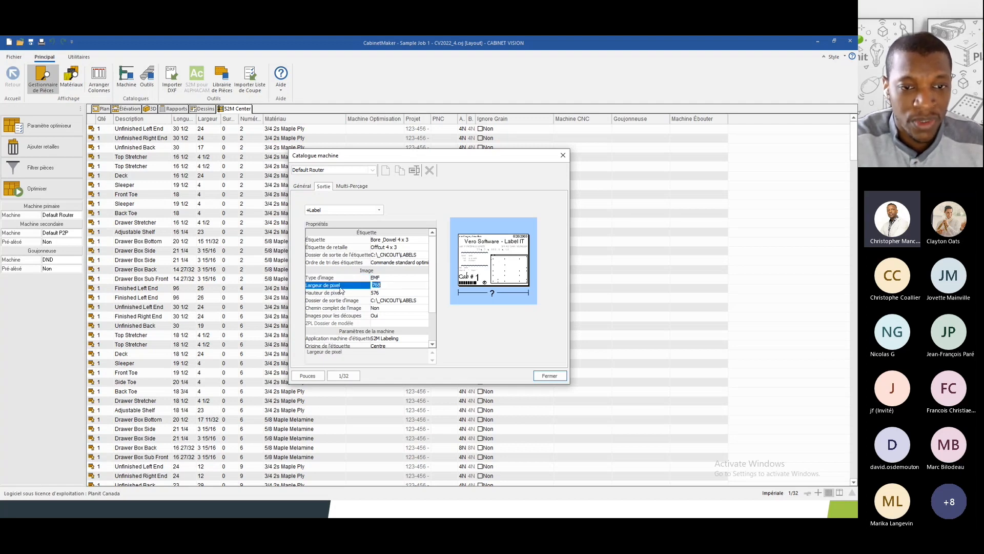
click(339, 294)
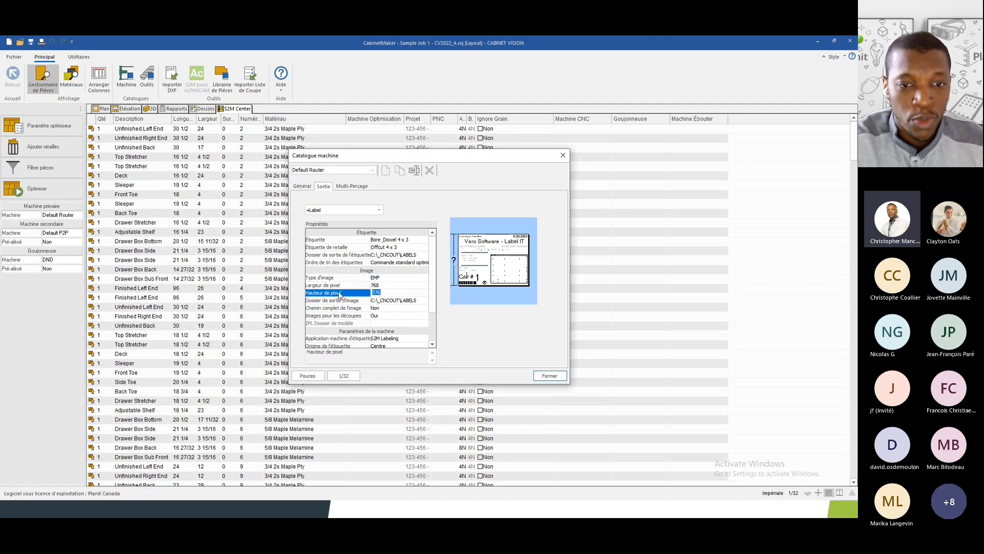
click(340, 288)
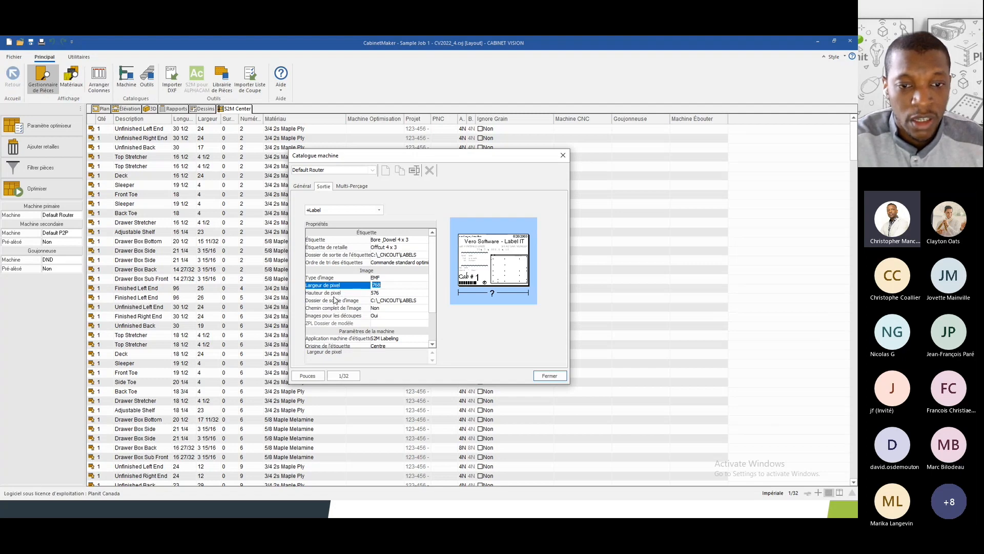
click(337, 301)
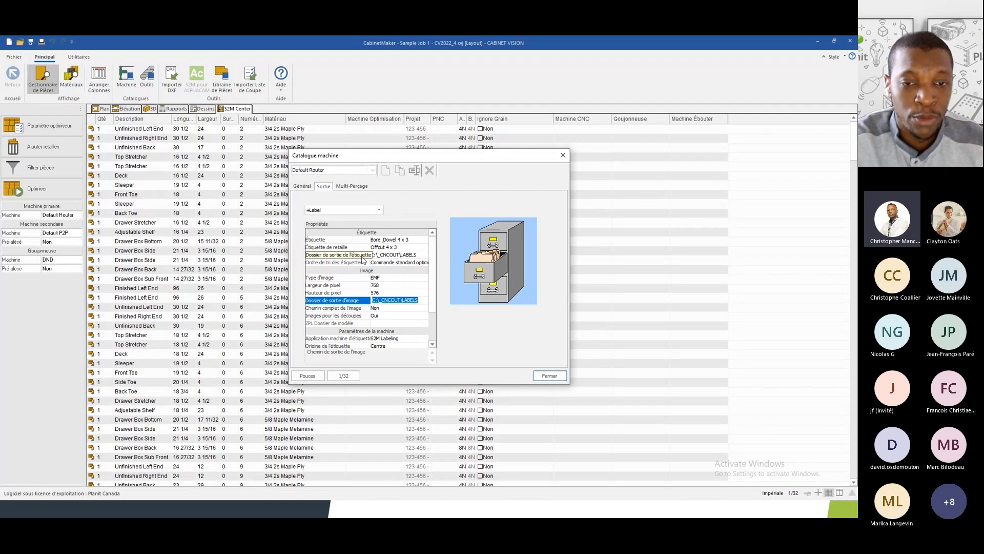
Look through the available labelling machine applications, keeping S2M Labeling selected
scroll(404, 249, down, 2)
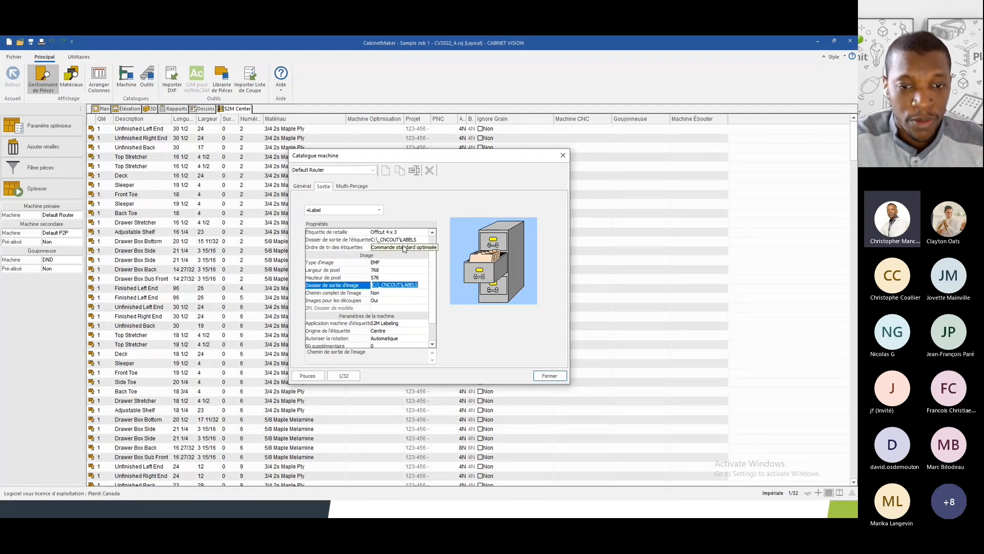
click(381, 324)
click(382, 326)
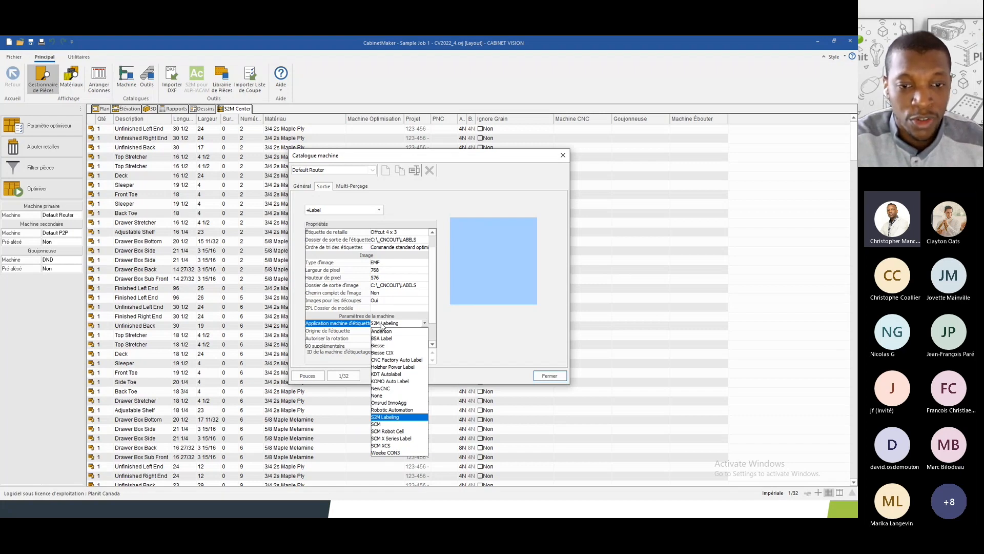
click(382, 325)
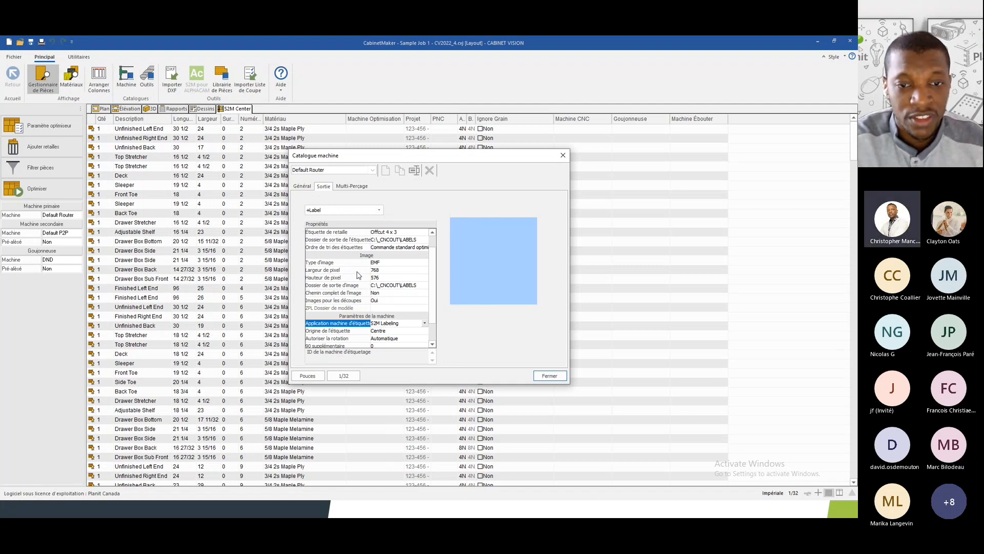
Revisit the part label property and close the machine catalogue
scroll(371, 267, up, 1)
click(395, 240)
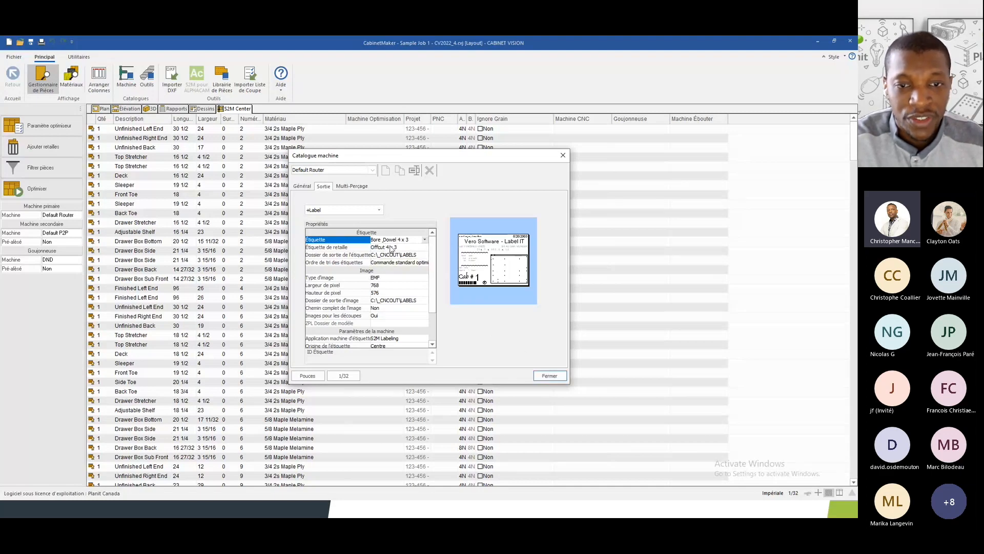
click(549, 375)
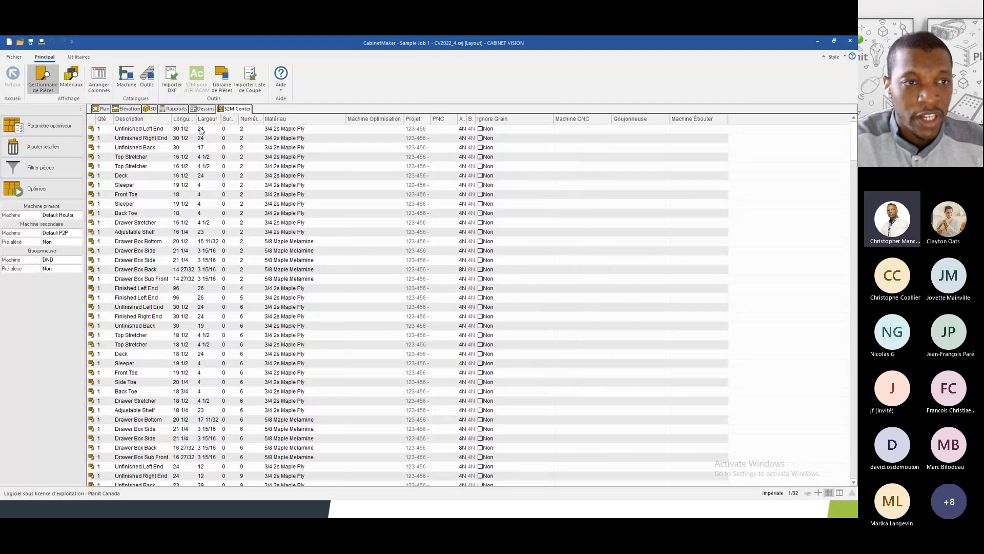
Open the +Label options and show the label design settings
click(79, 57)
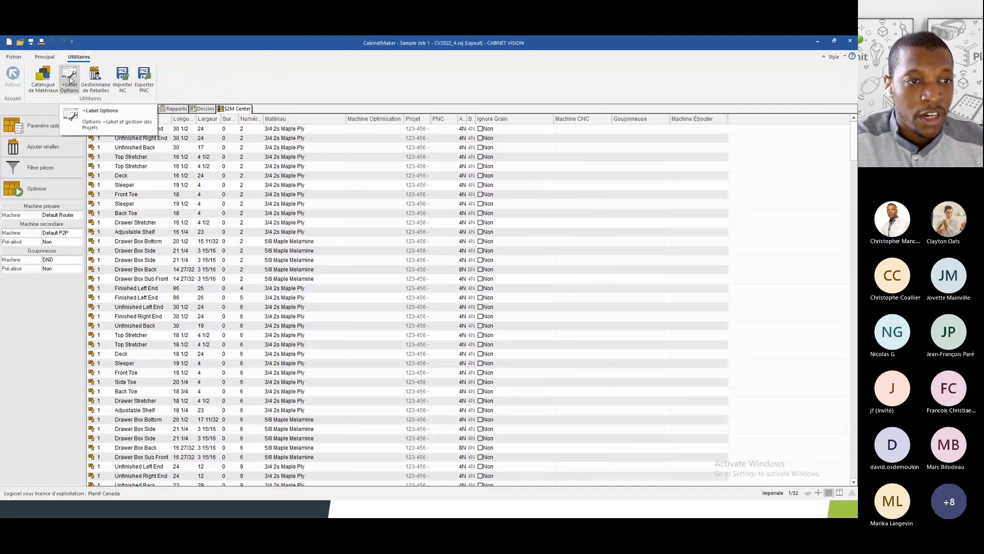
click(69, 78)
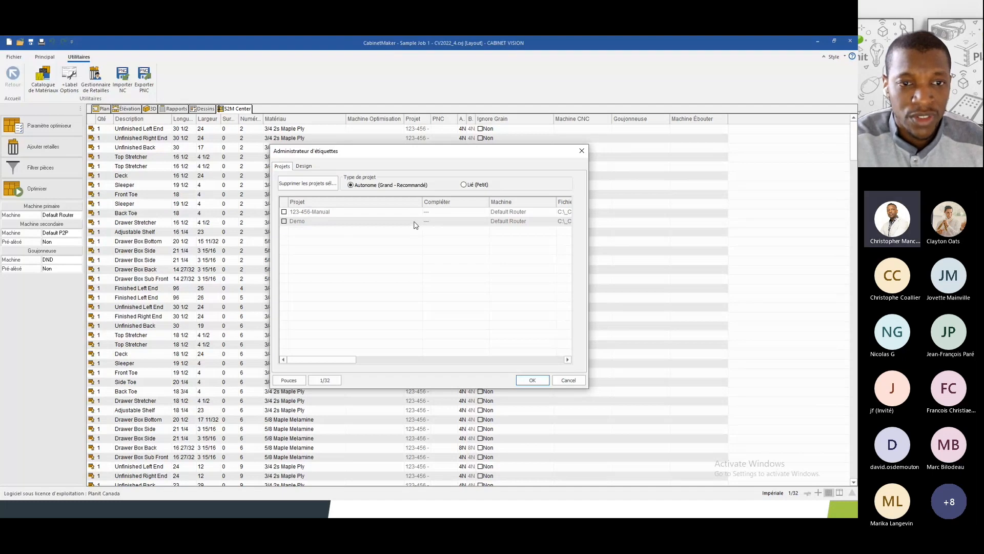
click(303, 166)
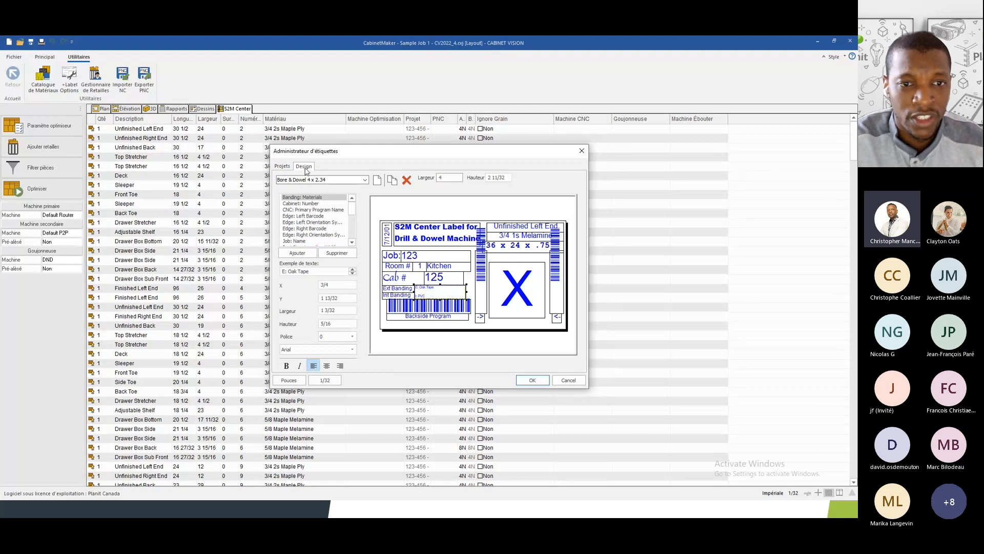
Compare the Bore & Dowel 4 x 2.34 and Bore & Dowel 4 x 3 label designs
click(323, 183)
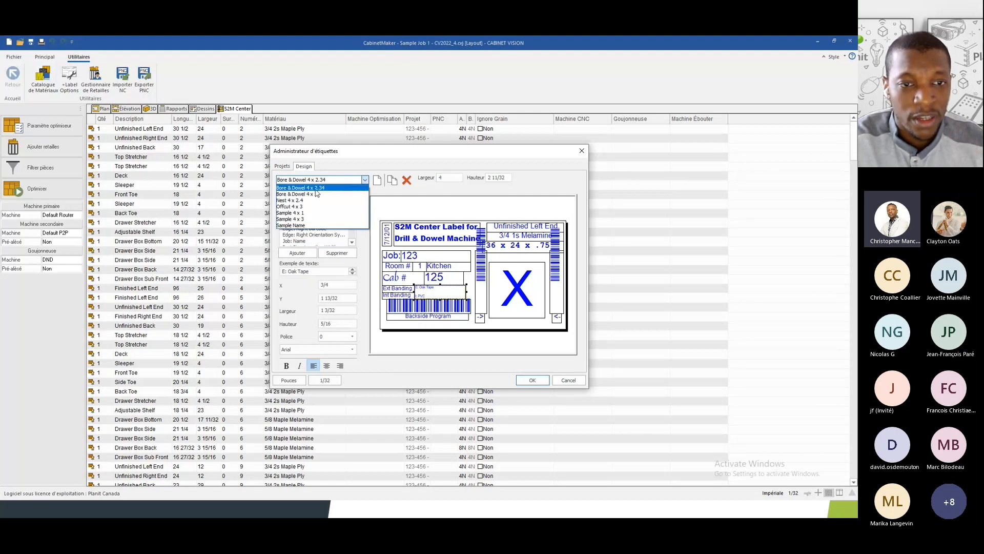
click(316, 194)
click(316, 182)
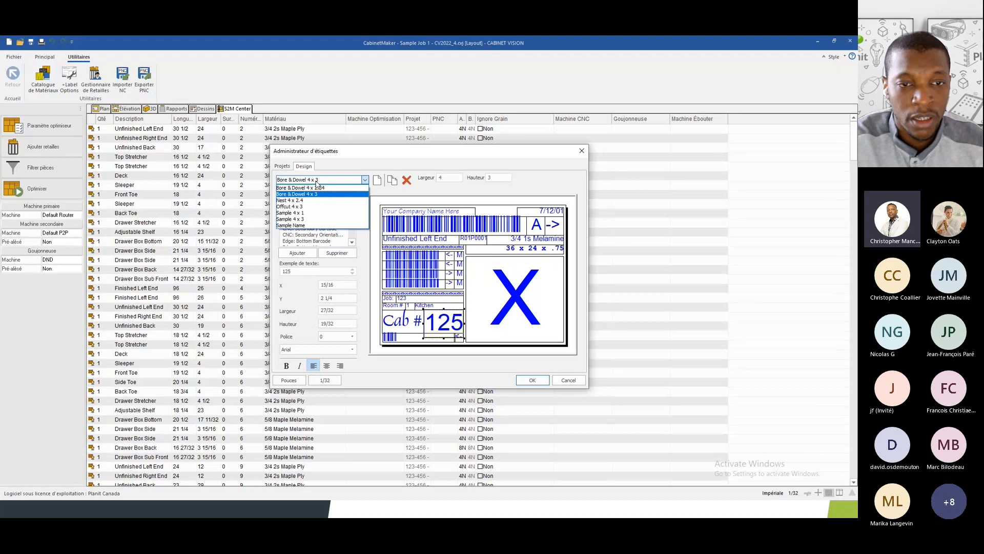
click(317, 187)
click(317, 180)
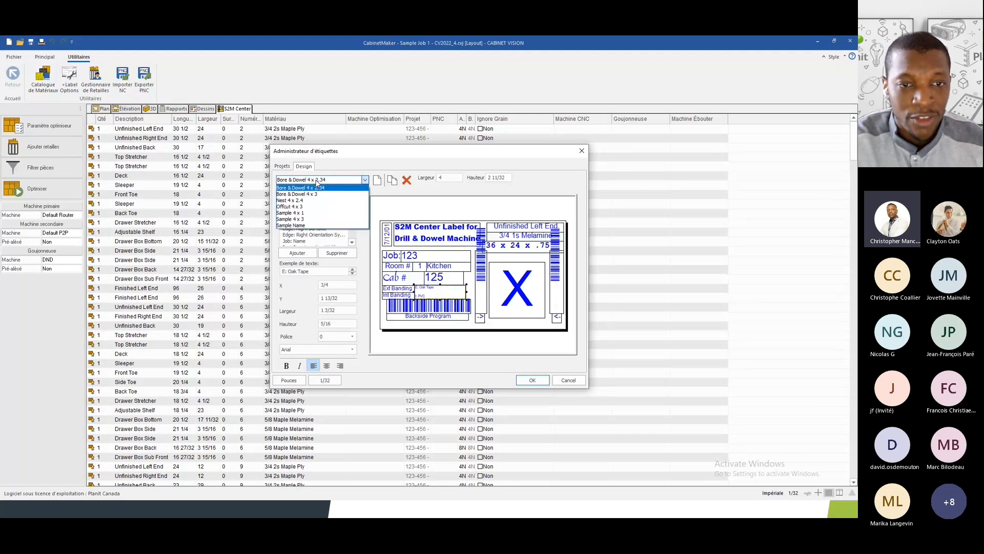
click(316, 195)
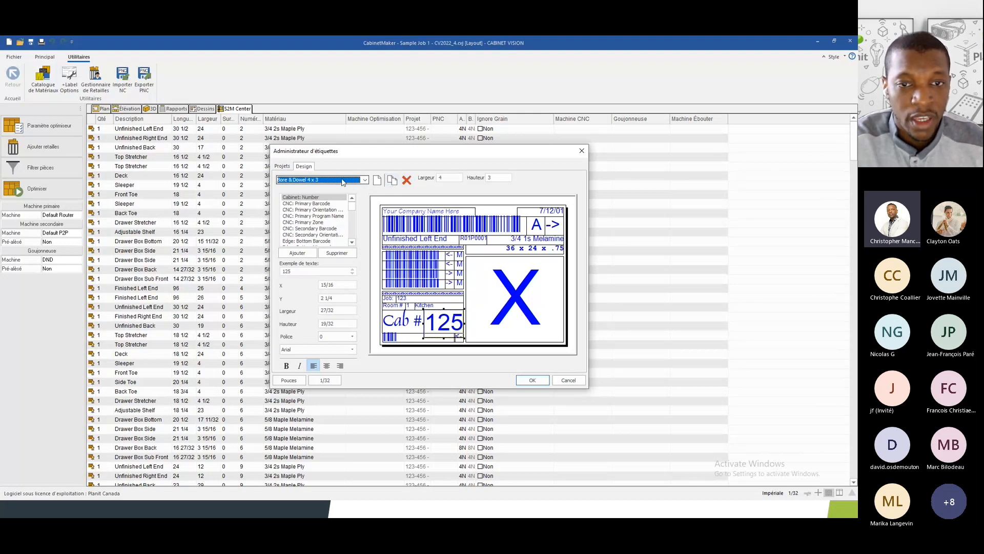
click(391, 181)
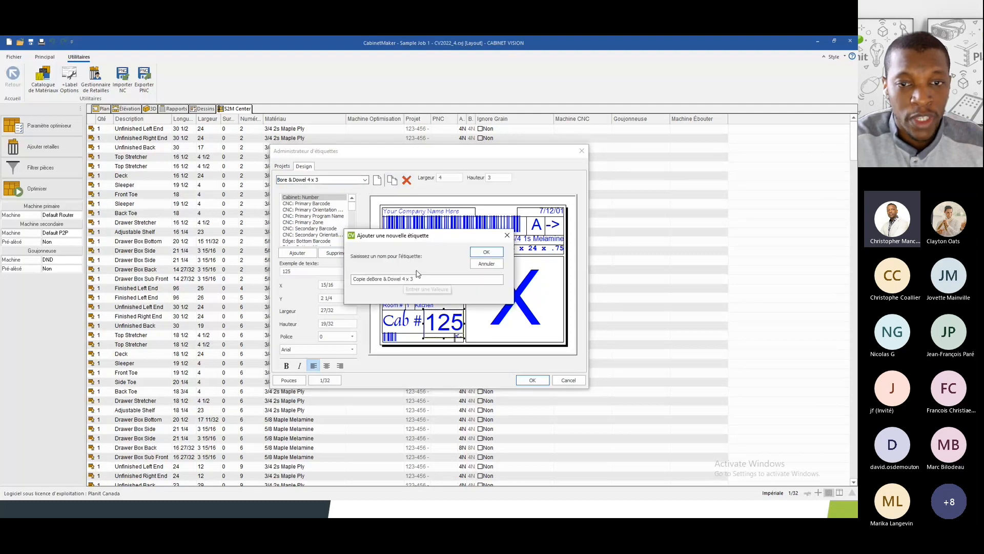
click(483, 273)
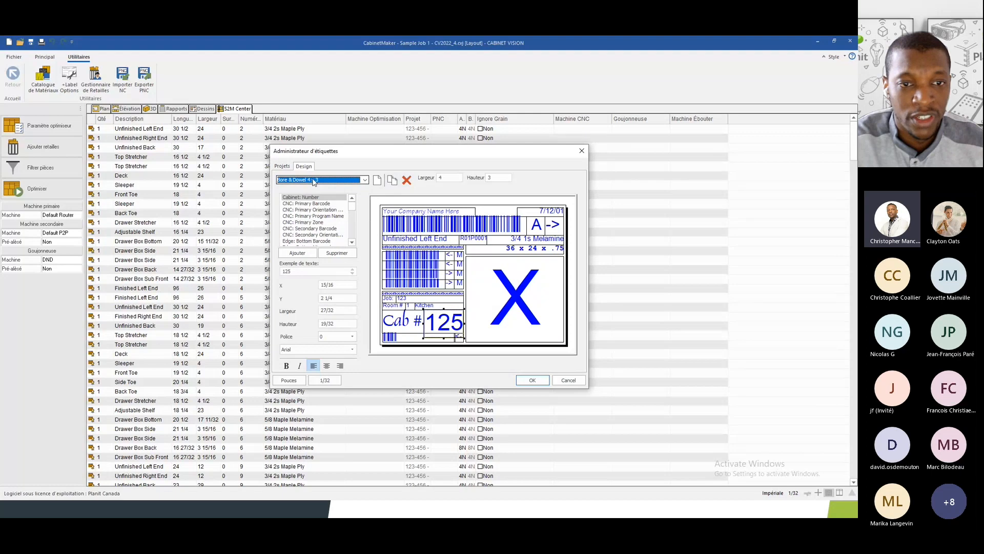
click(315, 181)
click(314, 181)
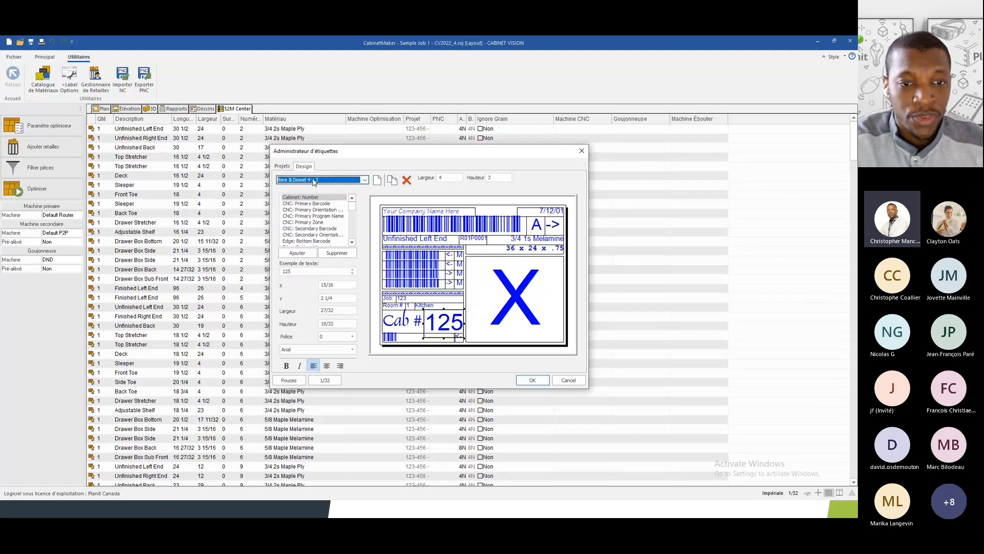
Create a blank label named "Nom de l'example" and set its height to 2 inches, keeping the width at 3 inches
click(377, 180)
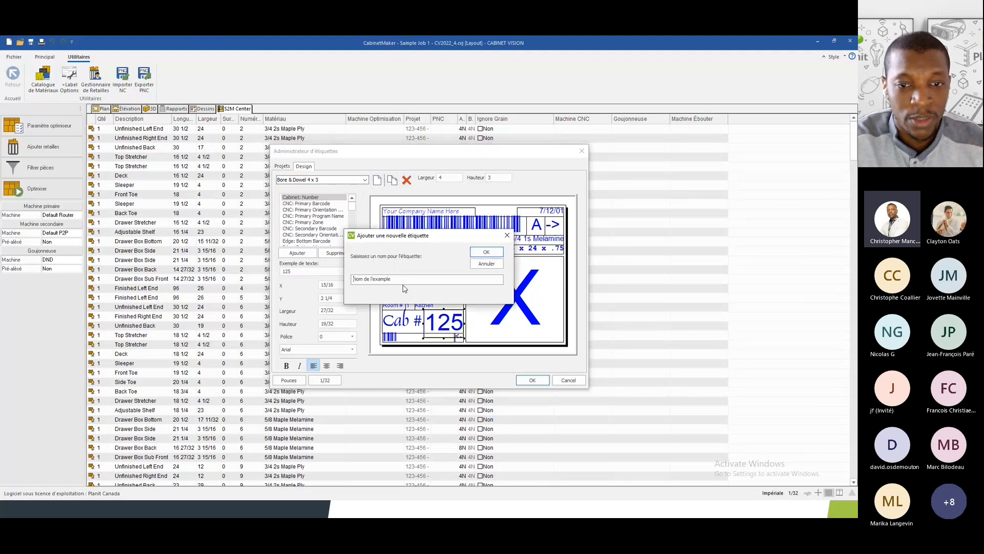
click(485, 253)
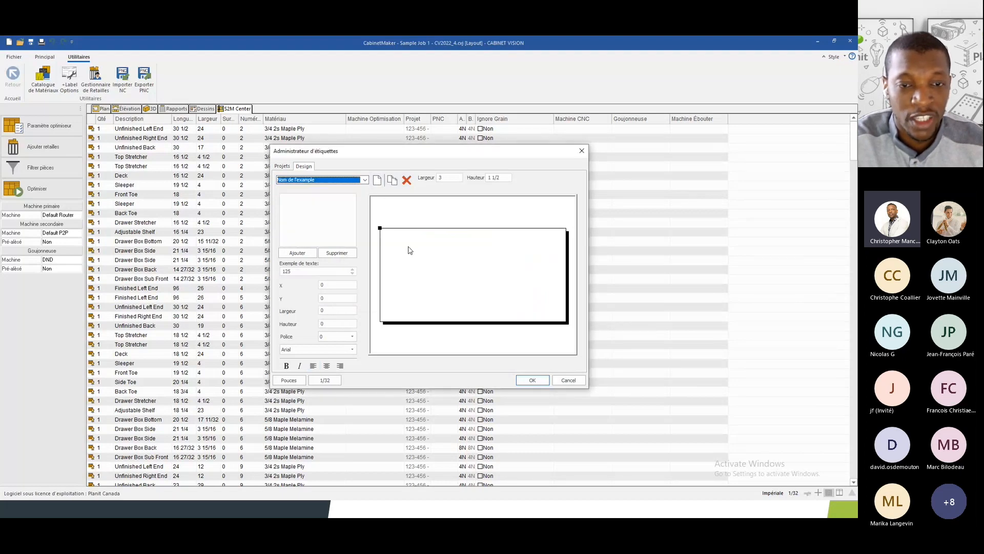
double_click(441, 178)
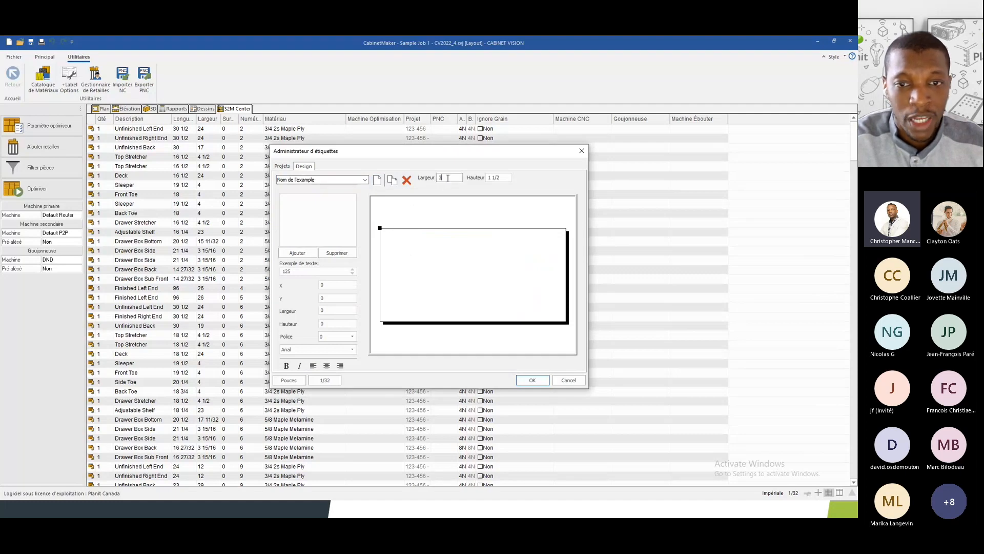
click(499, 178)
text(2)
click(441, 177)
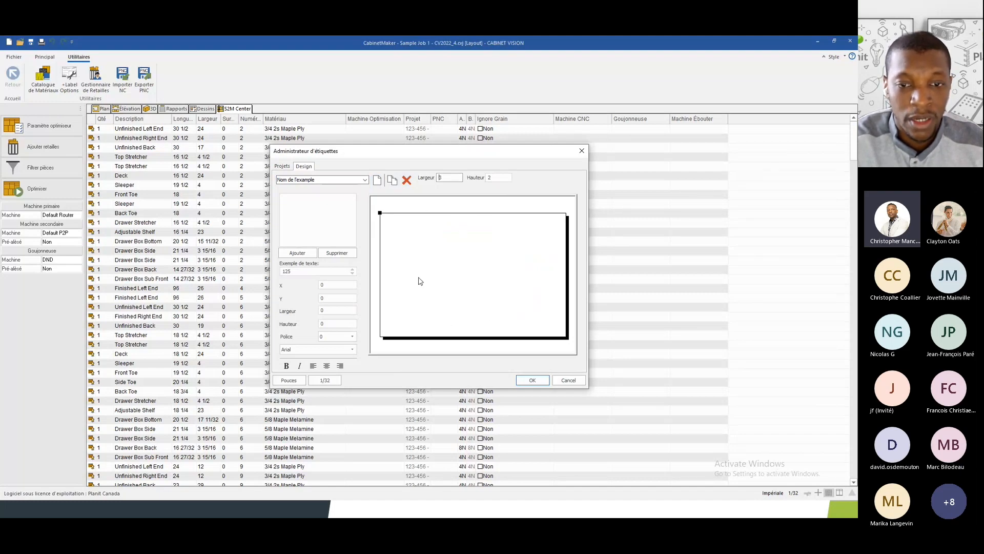
Add the Part: Name field to the blank label
click(297, 253)
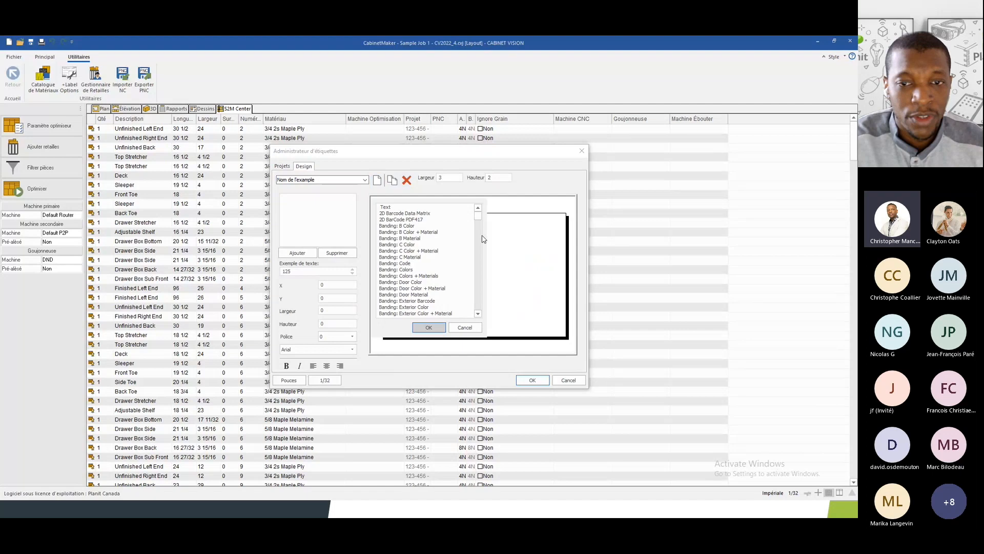
drag(478, 219, 478, 287)
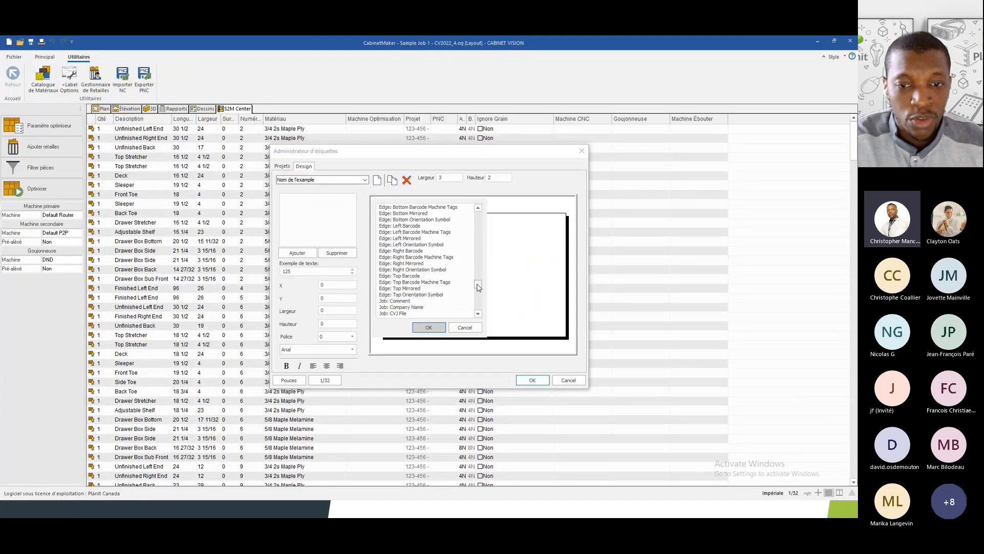
drag(477, 287, 475, 310)
click(416, 295)
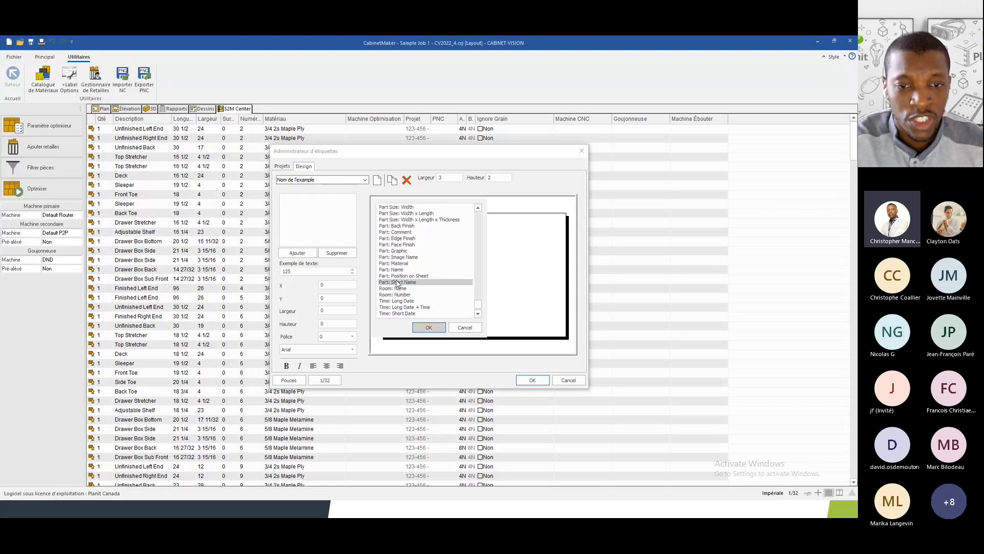
click(411, 269)
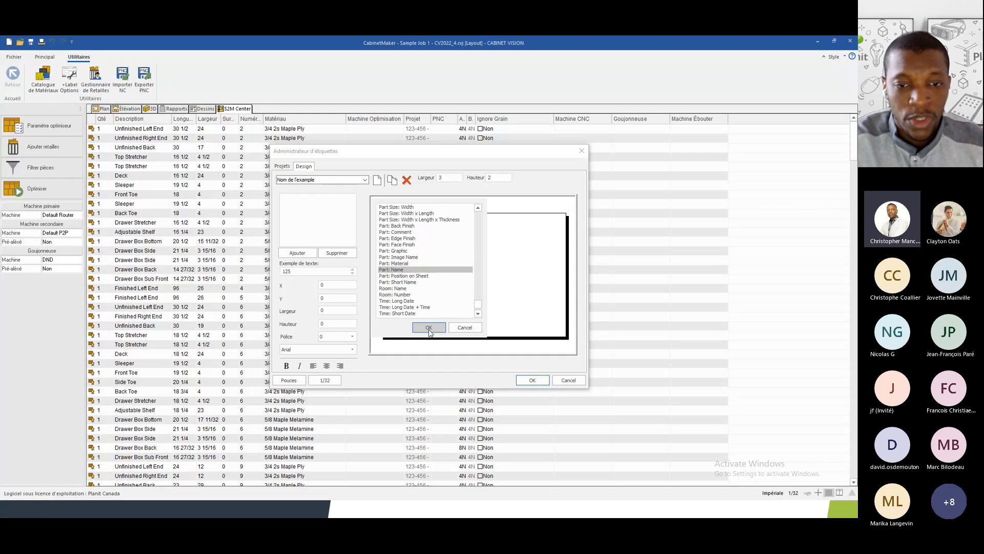
click(428, 327)
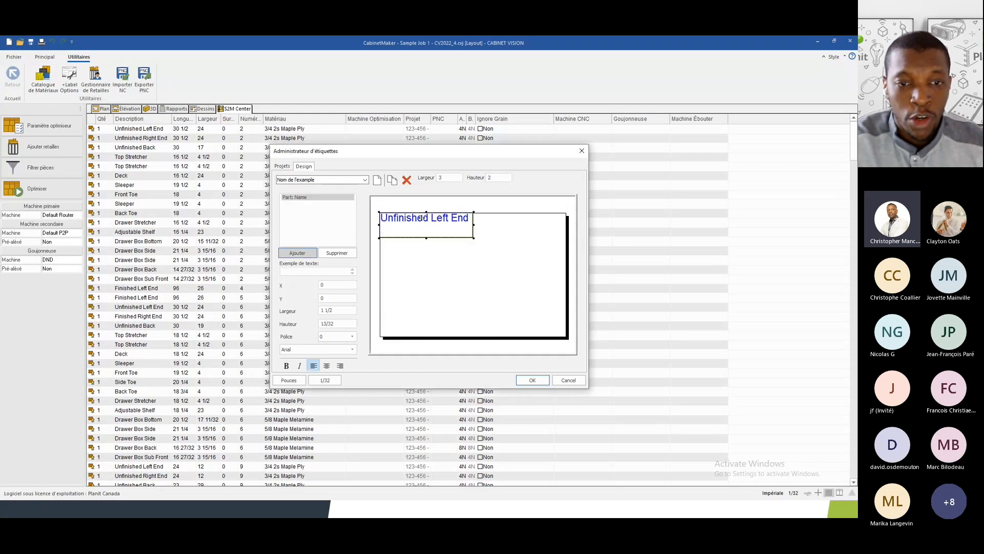
Position the part name field near the label's upper-left corner at X 1/8 and Y 1/8
drag(427, 223, 468, 235)
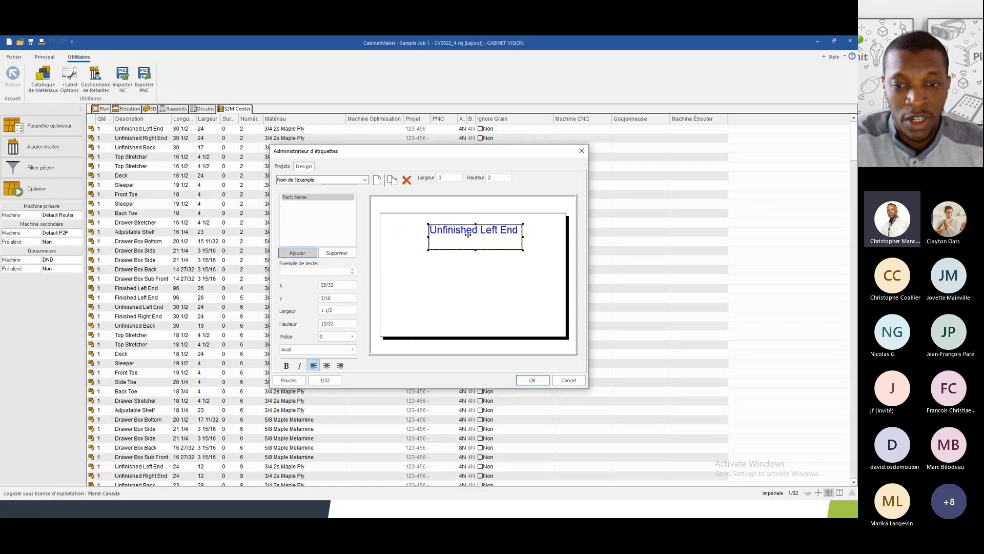
drag(474, 232, 431, 229)
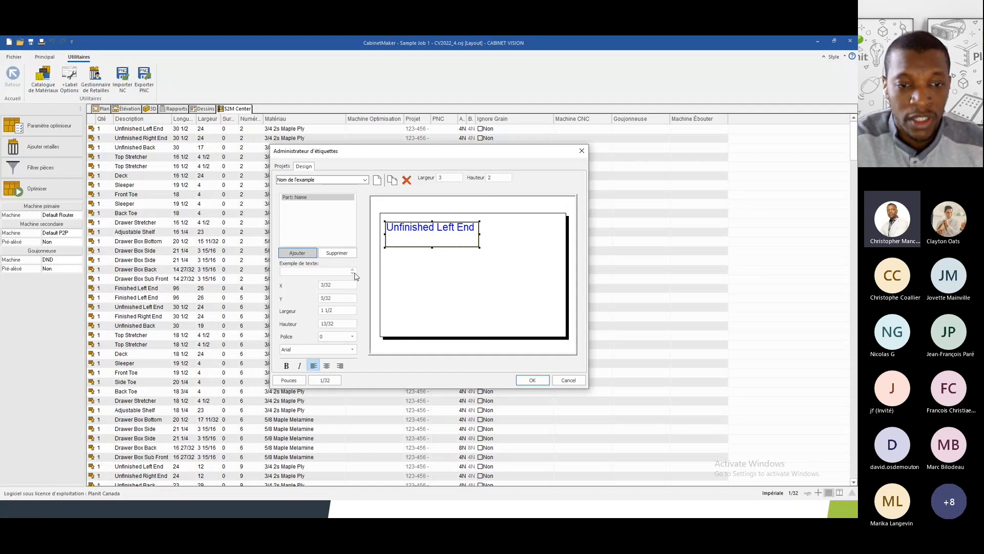
click(336, 284)
drag(342, 283, 297, 280)
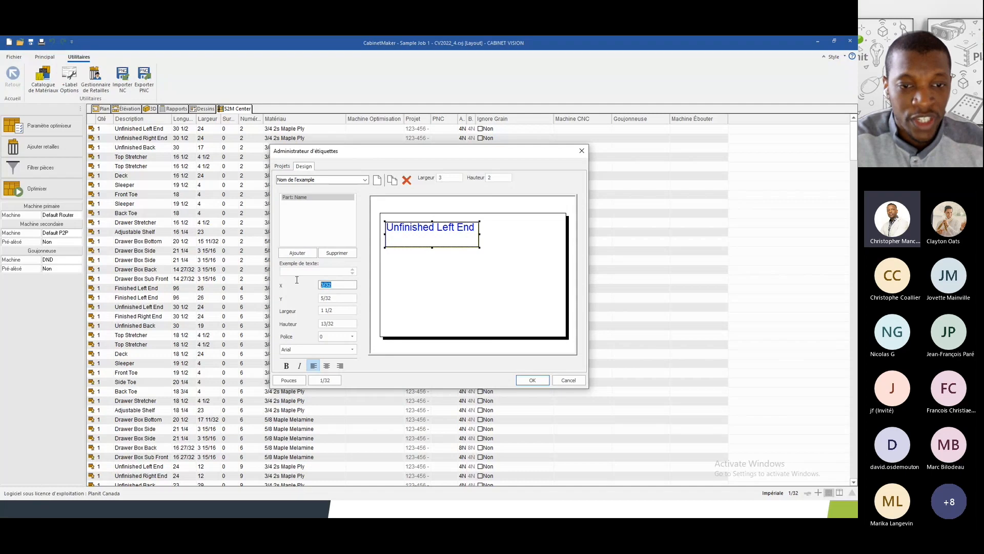
text(1/8)
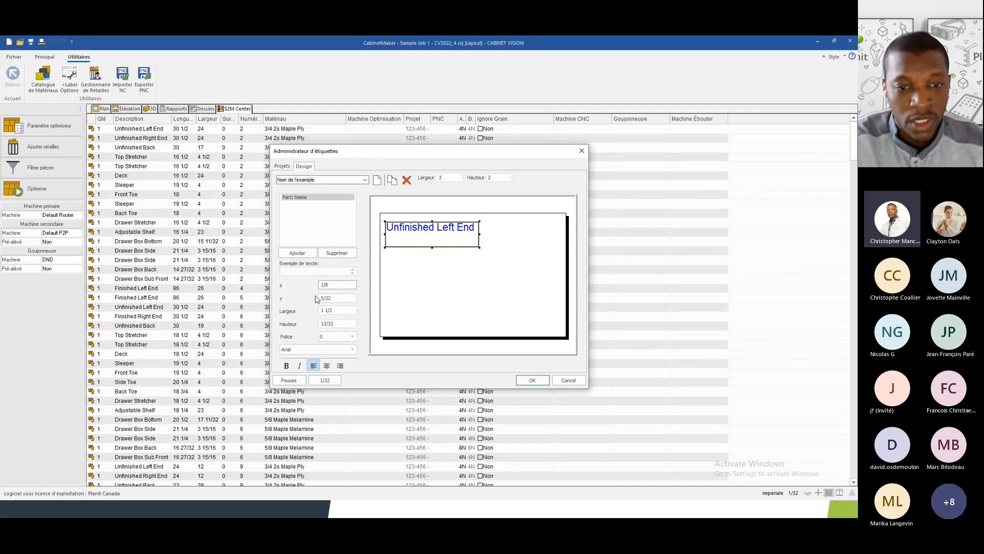
click(334, 299)
drag(333, 299, 303, 300)
text(1/8)
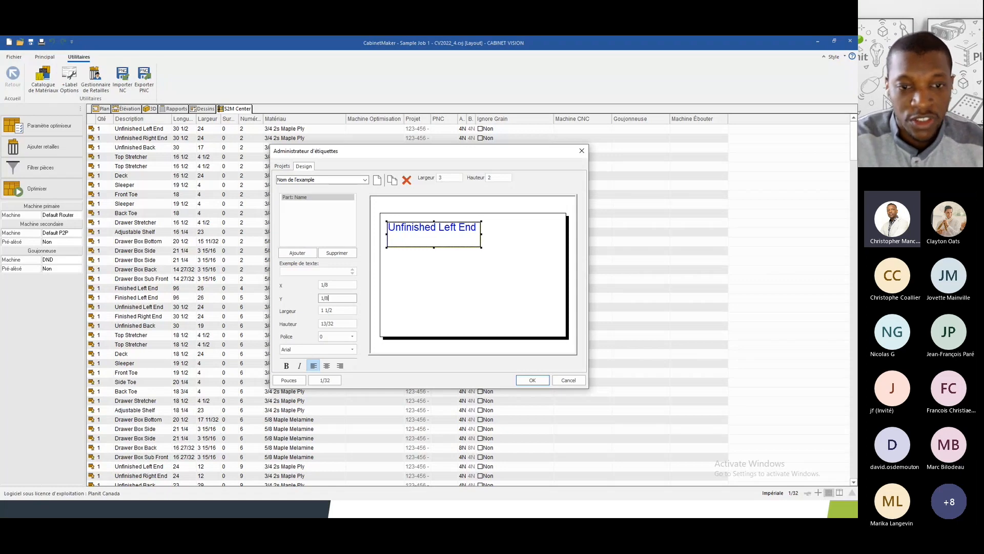
click(324, 285)
Switch the label units to millimetres and view the precision options, keeping 1.5
click(289, 381)
click(289, 381)
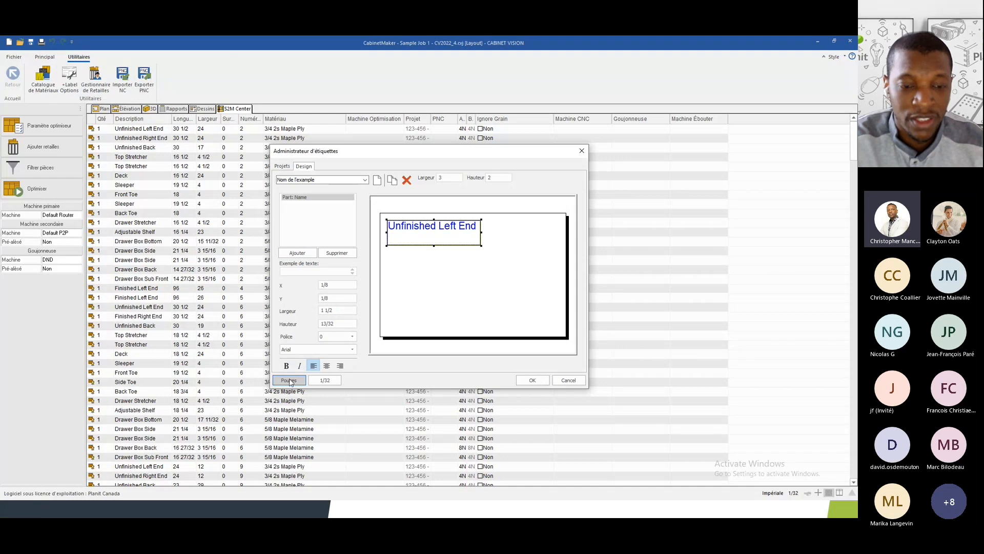
click(289, 380)
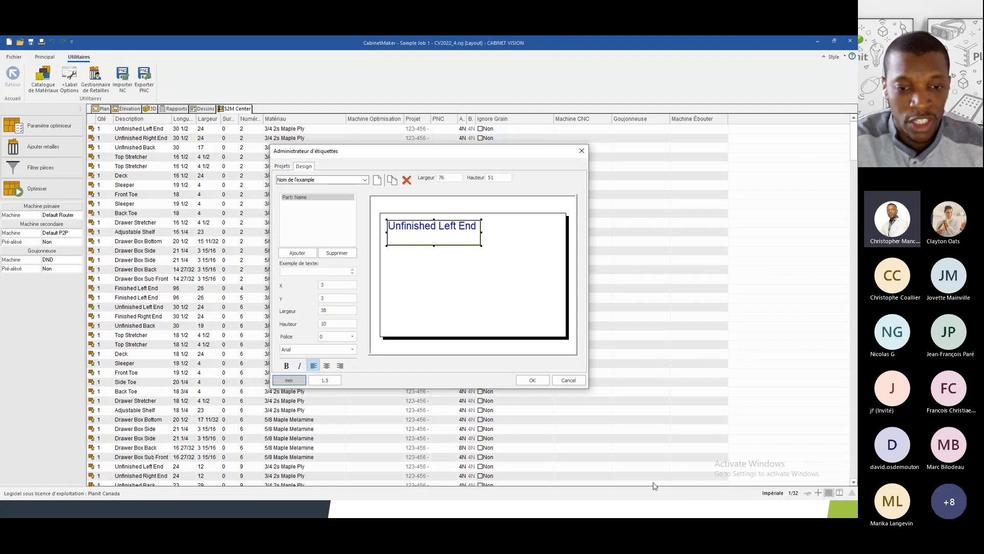
click(322, 382)
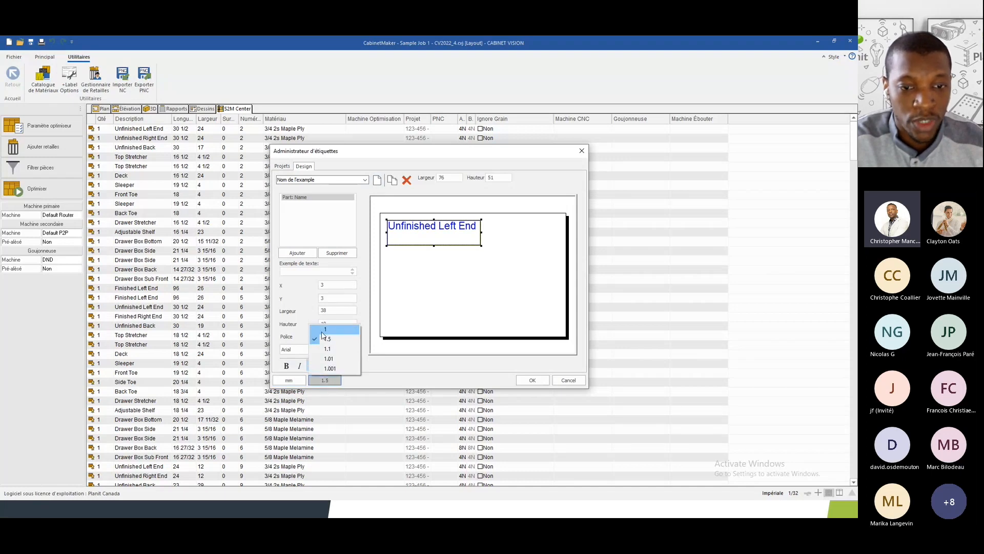
click(369, 384)
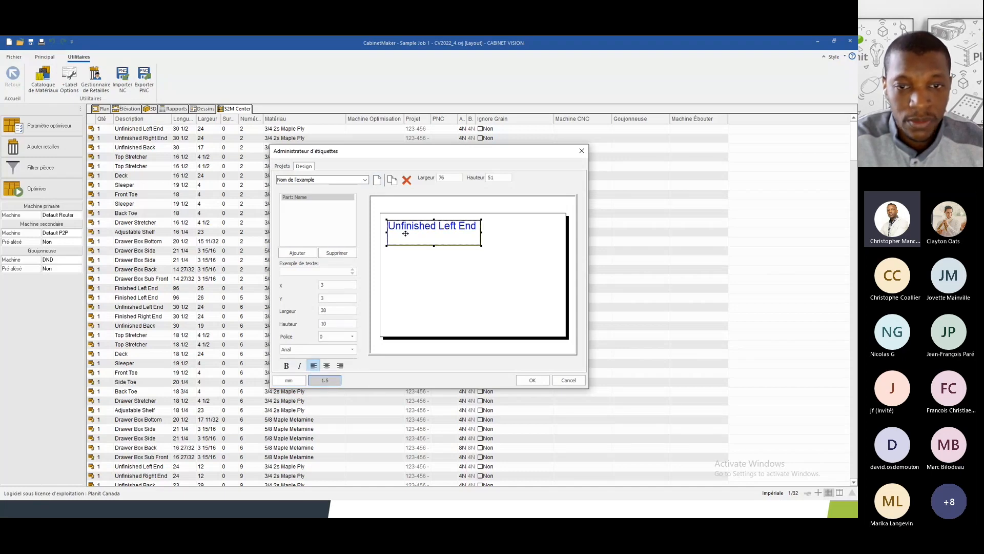
Nudge the part name field slightly on the label and switch the units back to inches
click(438, 230)
drag(438, 230, 440, 229)
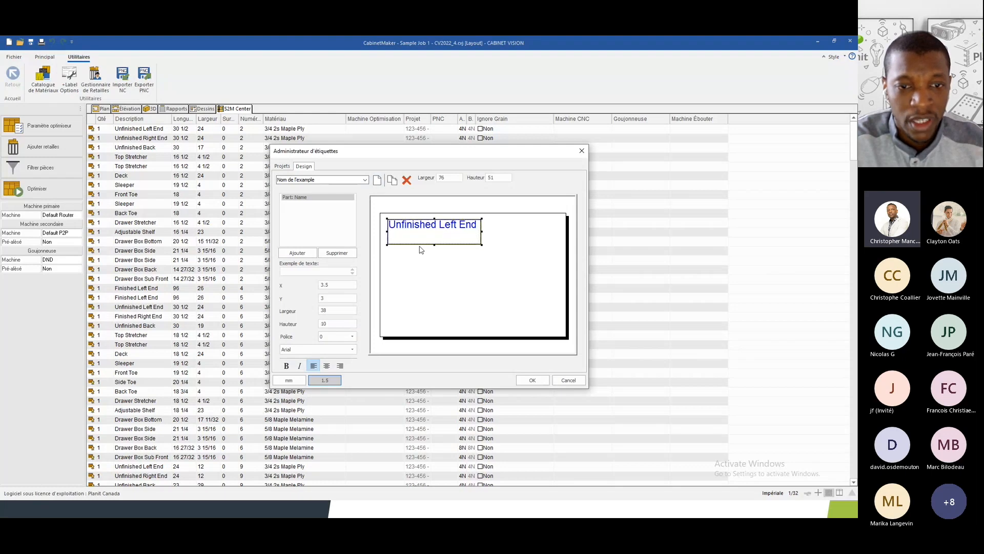
click(290, 381)
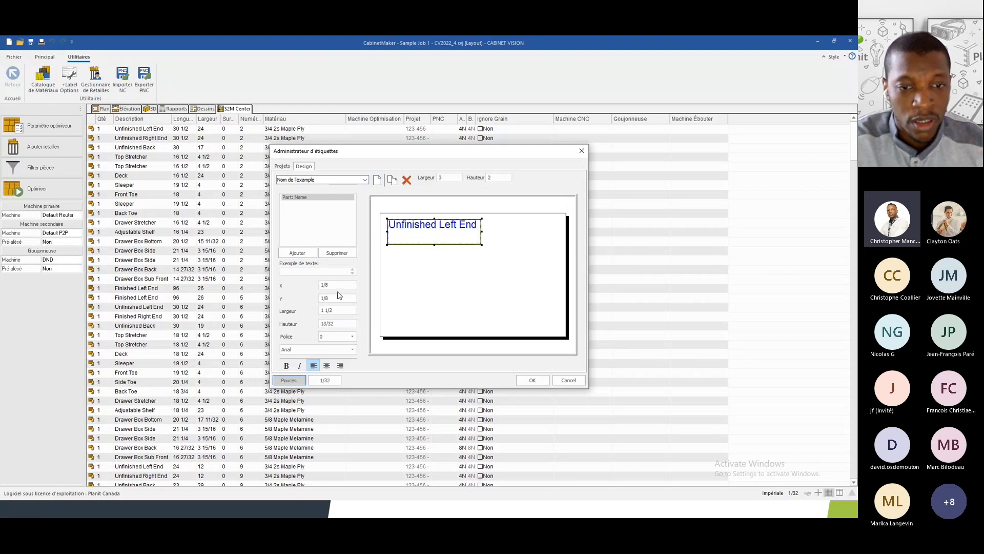
Re-enter the part name field's exact position as X 1/8 and Y 1/8
drag(330, 285, 285, 279)
text(1)
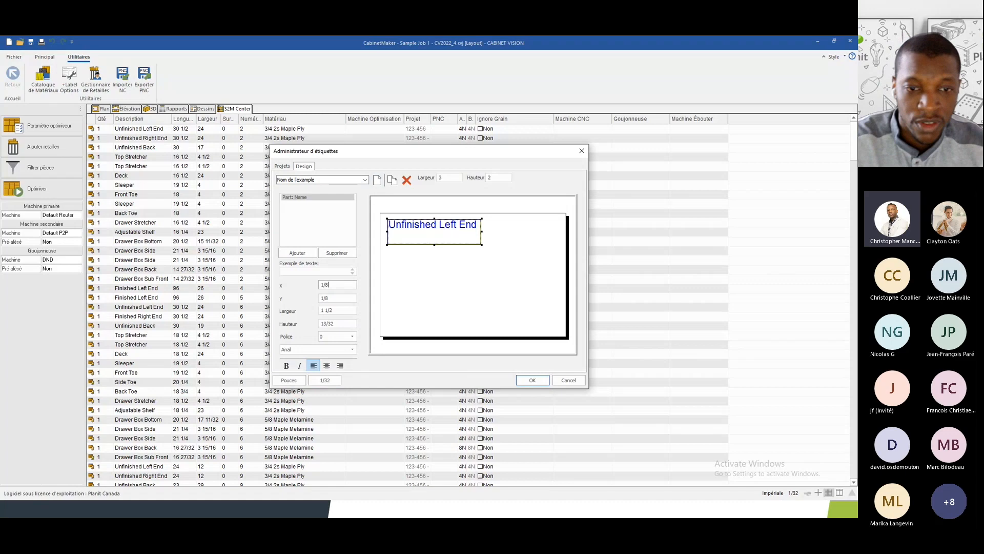
click(334, 298)
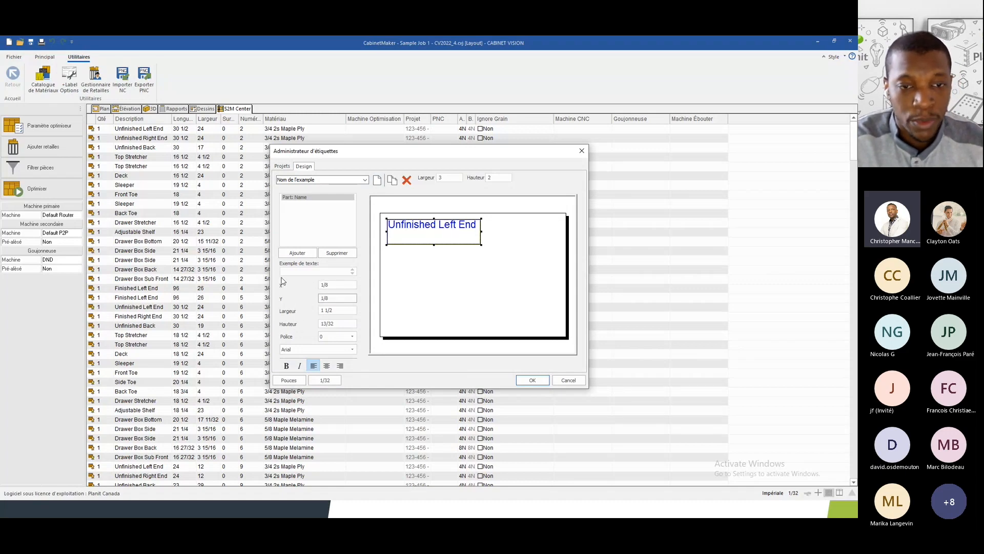
Add a Part Size: Length x Width x Thickness field below the part name at about X 9/16 and Y 11/16
click(292, 254)
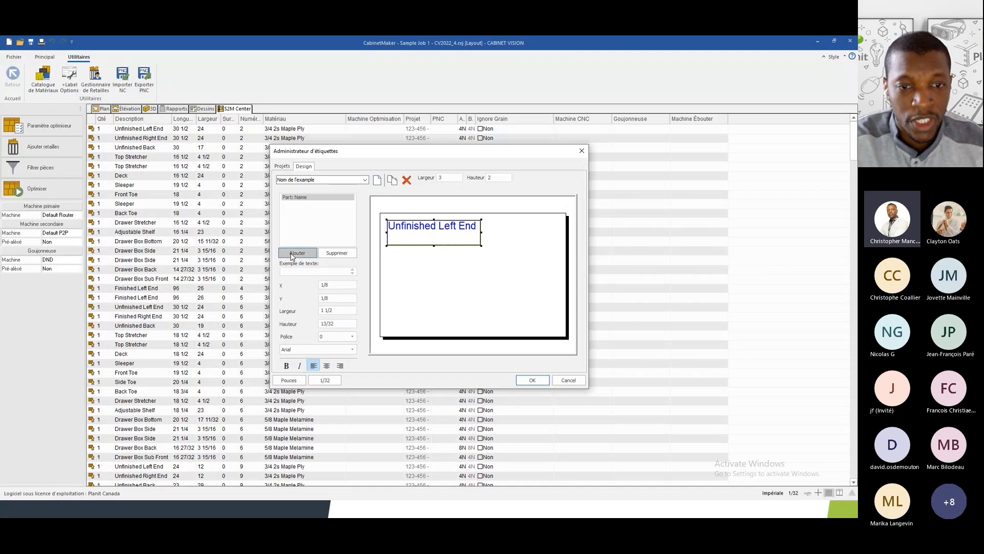
scroll(479, 222, down, 2)
drag(478, 223, 478, 303)
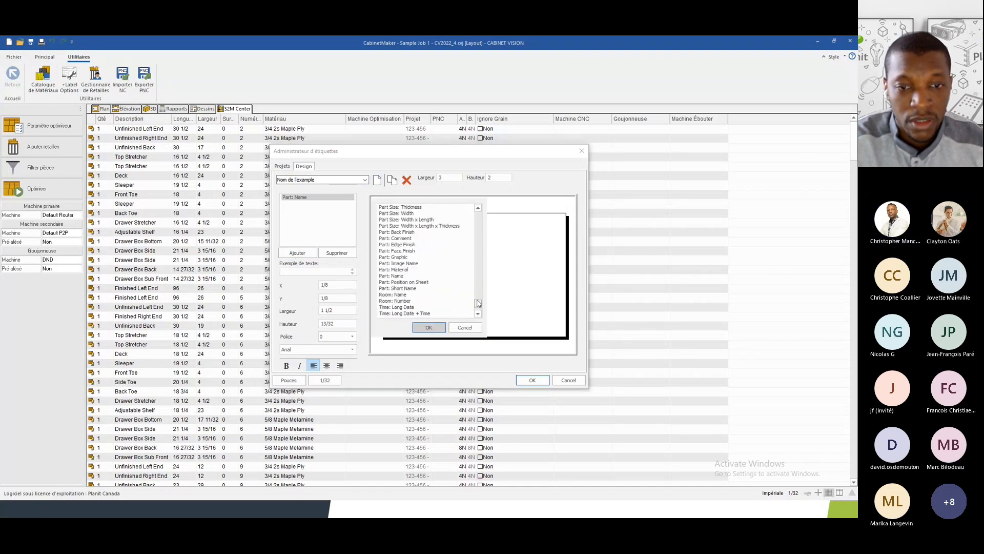
click(402, 257)
scroll(401, 257, up, 2)
scroll(402, 258, up, 1)
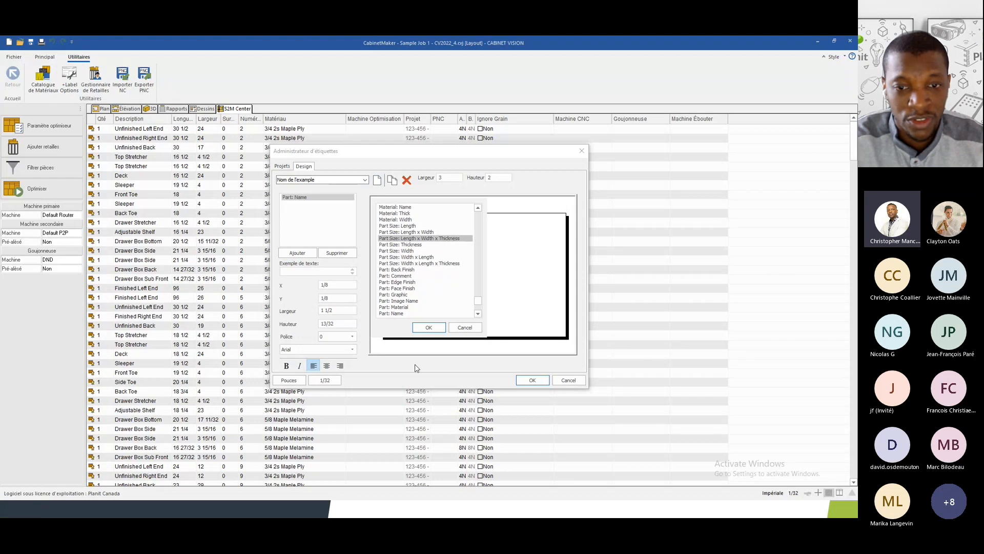
click(427, 329)
drag(395, 249, 433, 270)
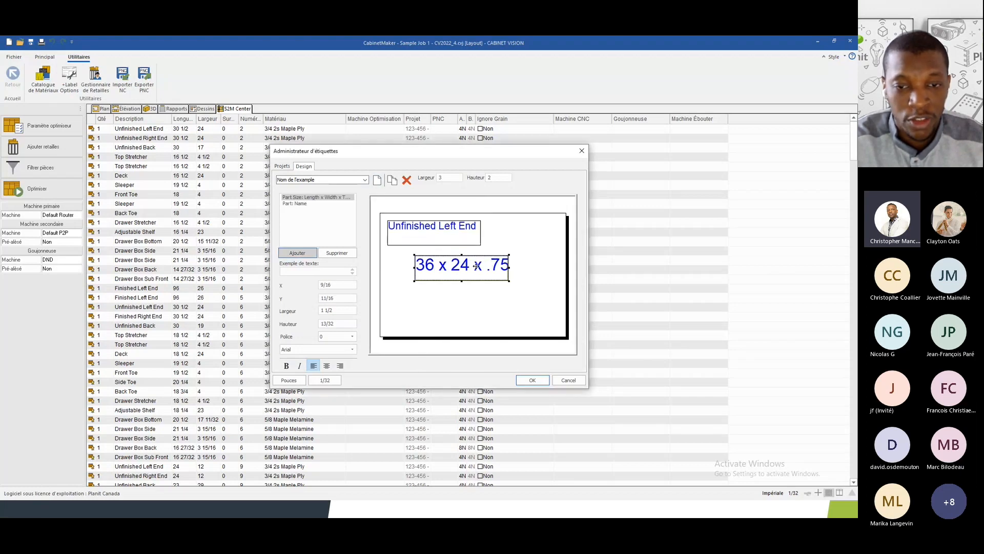
Try out a Part Size: Width x Length field at about X 1/32 and Y 1 1/8, and delete it
click(303, 253)
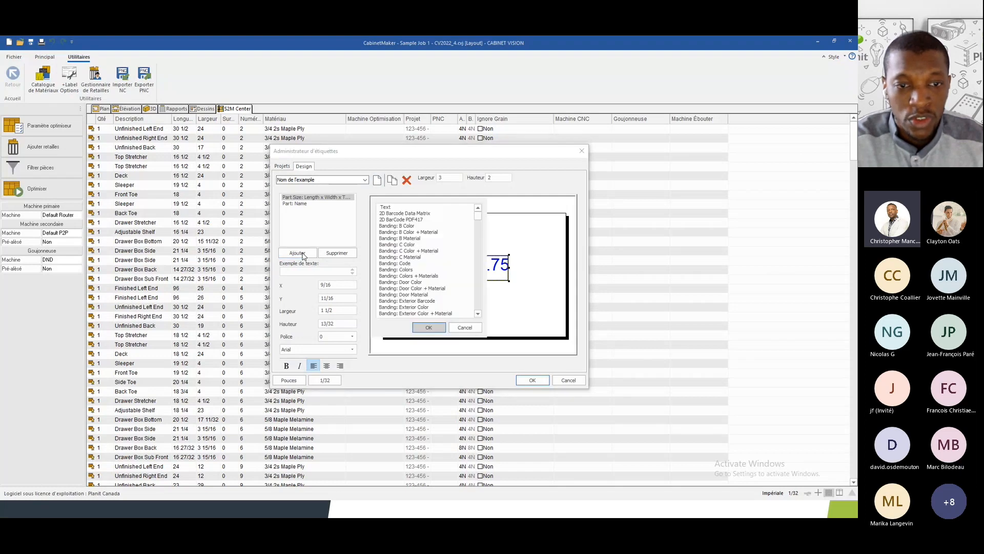
scroll(466, 238, down, 20)
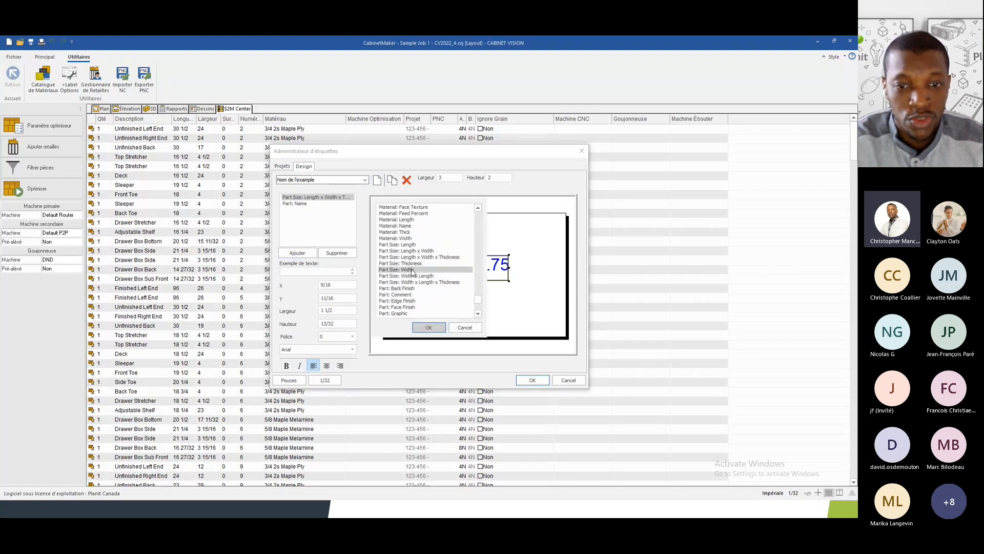
double_click(412, 276)
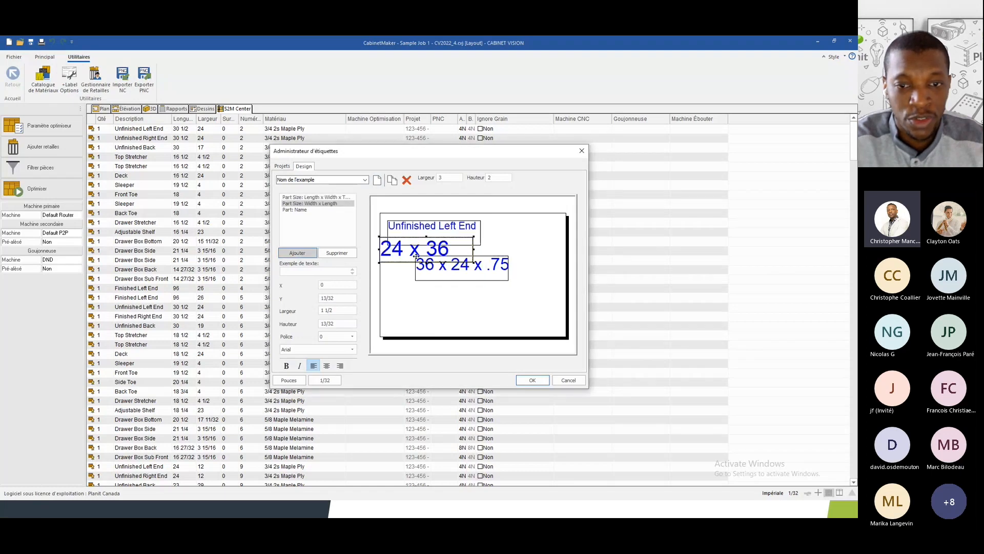
drag(415, 268, 418, 302)
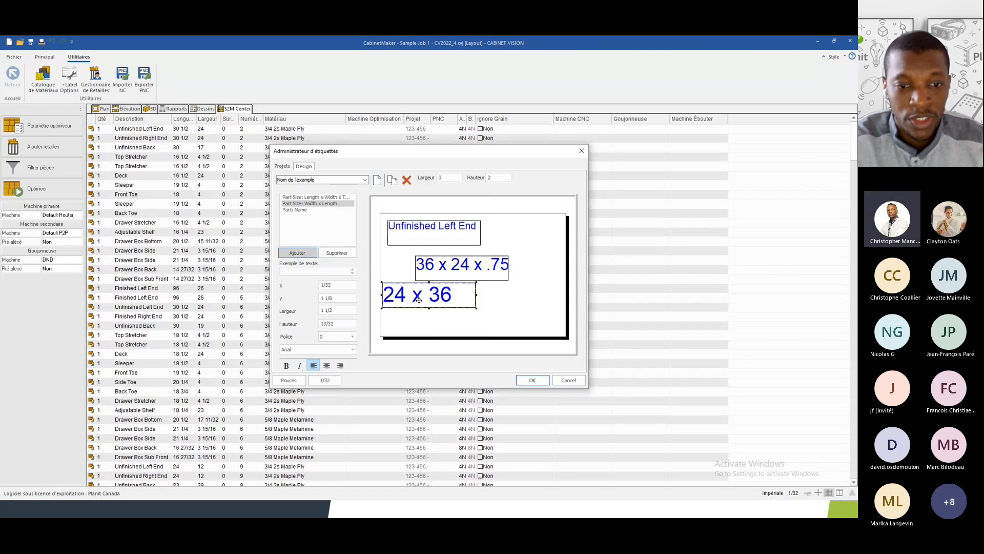
click(336, 253)
Add a Part Size: Length field near the label's lower-left corner at about X 1/16 and Y 1 5/16
click(300, 253)
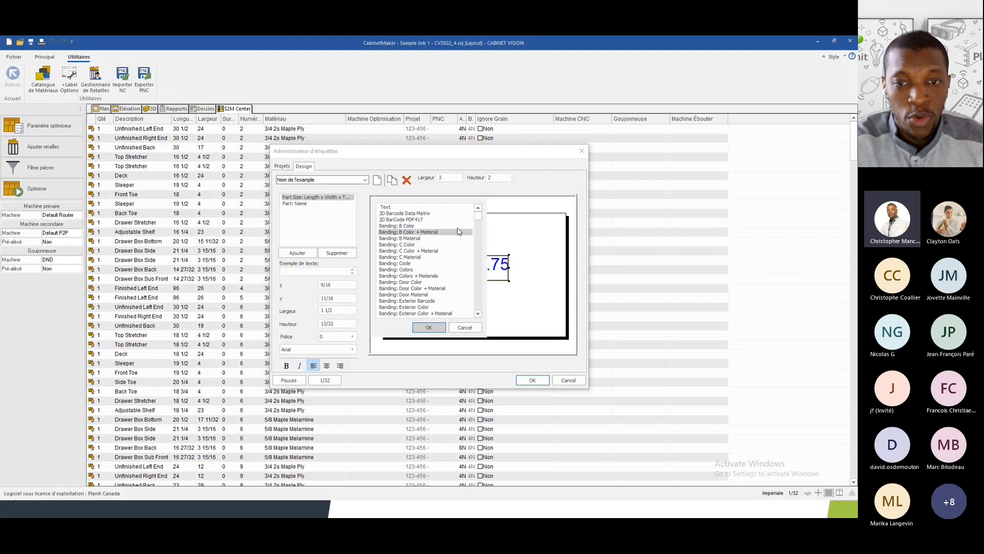
drag(478, 219, 478, 303)
click(409, 231)
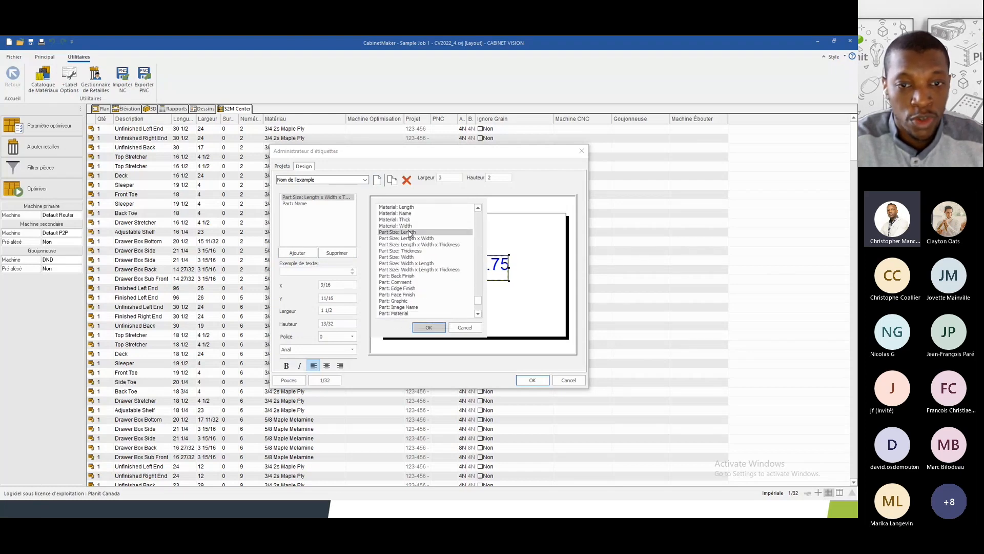
click(429, 327)
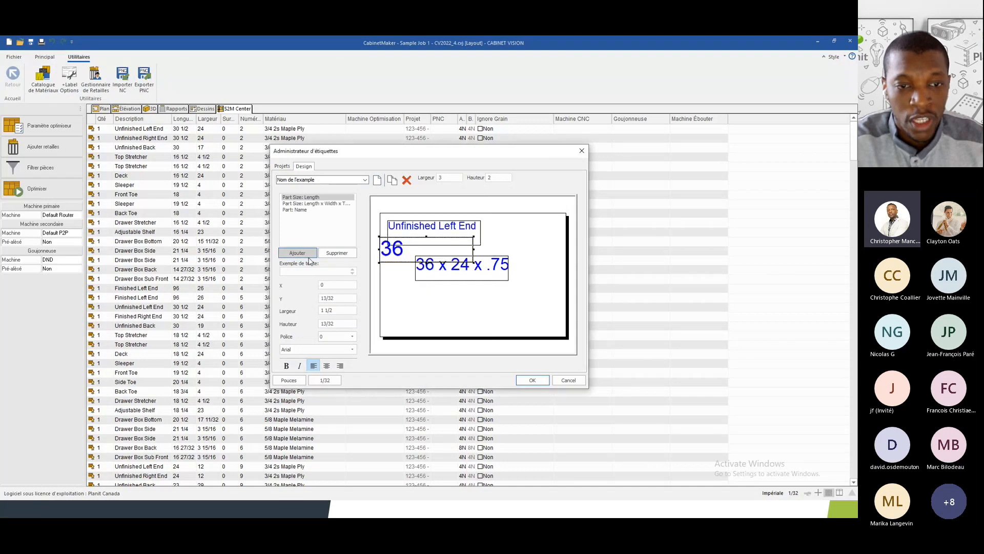
drag(392, 253, 395, 310)
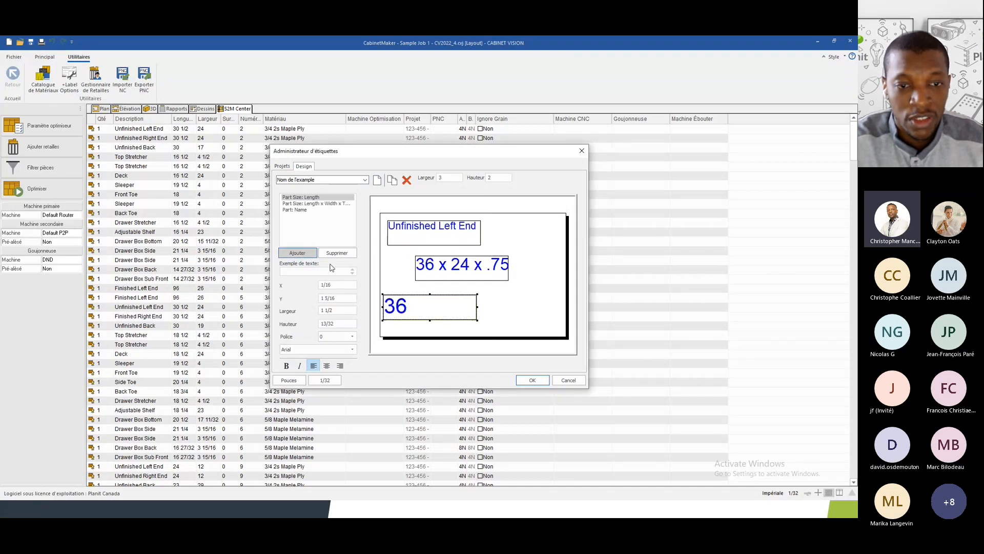
Add a Part Size: Width field at the label's lower edge at about X 13/16 and Y 1 21/32
click(298, 253)
drag(477, 215, 477, 302)
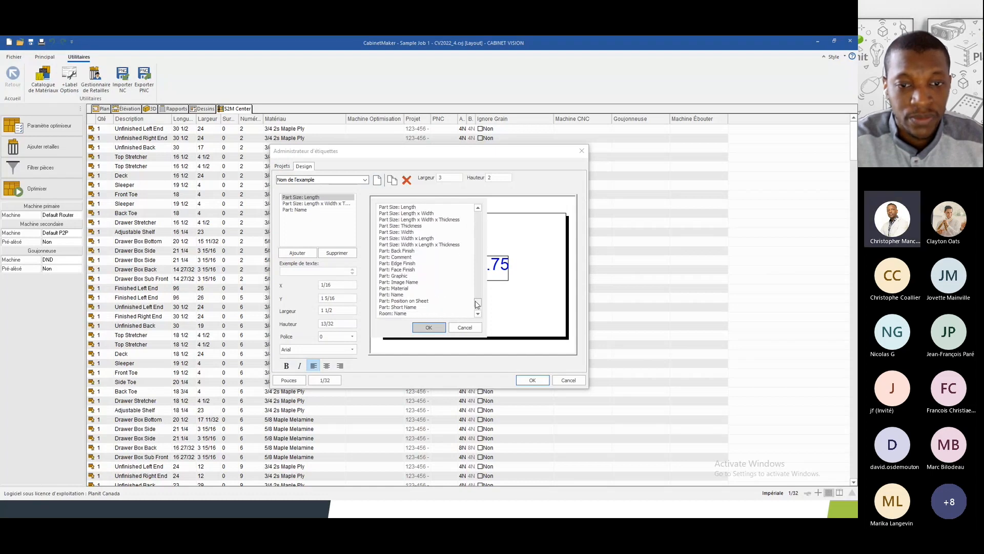
click(405, 301)
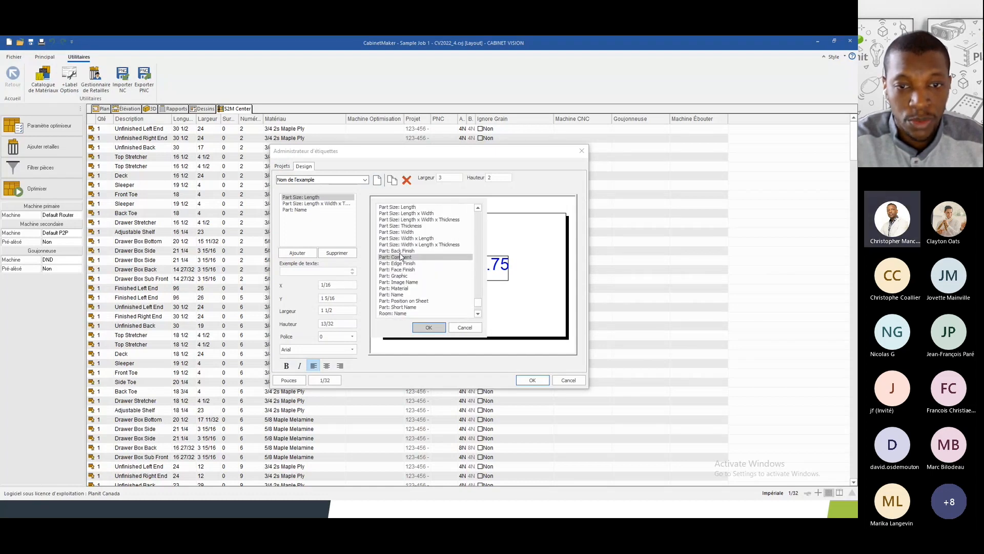
click(412, 232)
click(426, 327)
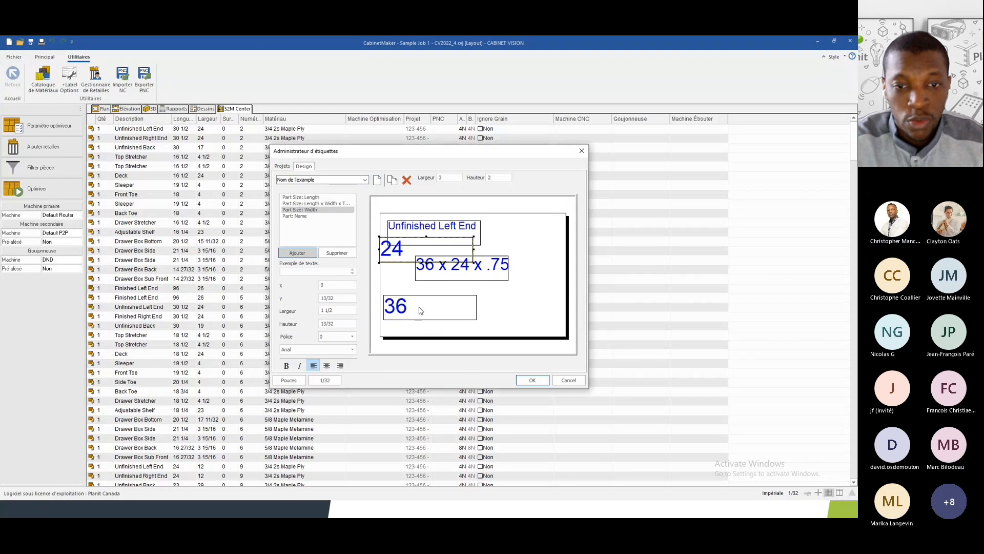
drag(391, 252, 444, 328)
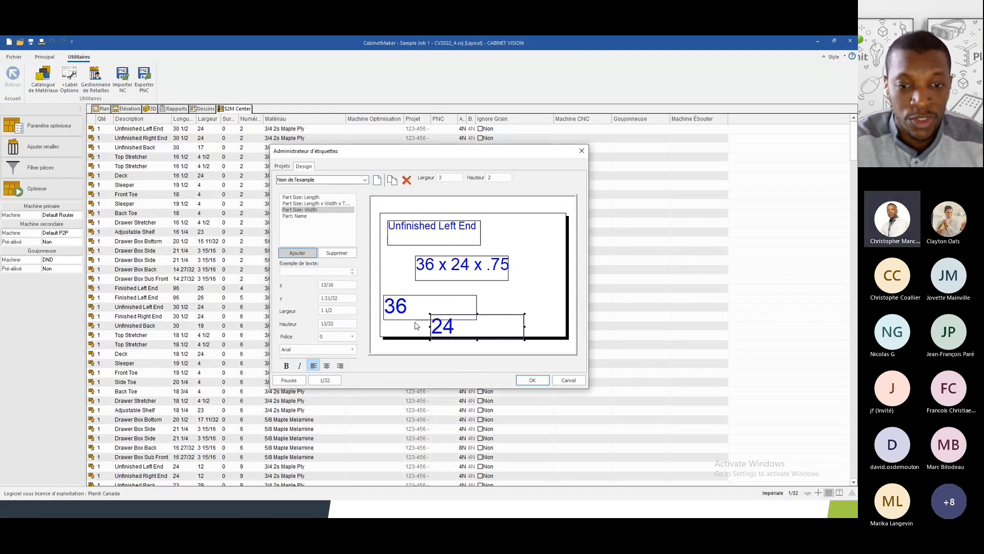
Delete the separate part length and part width fields from the label
click(398, 304)
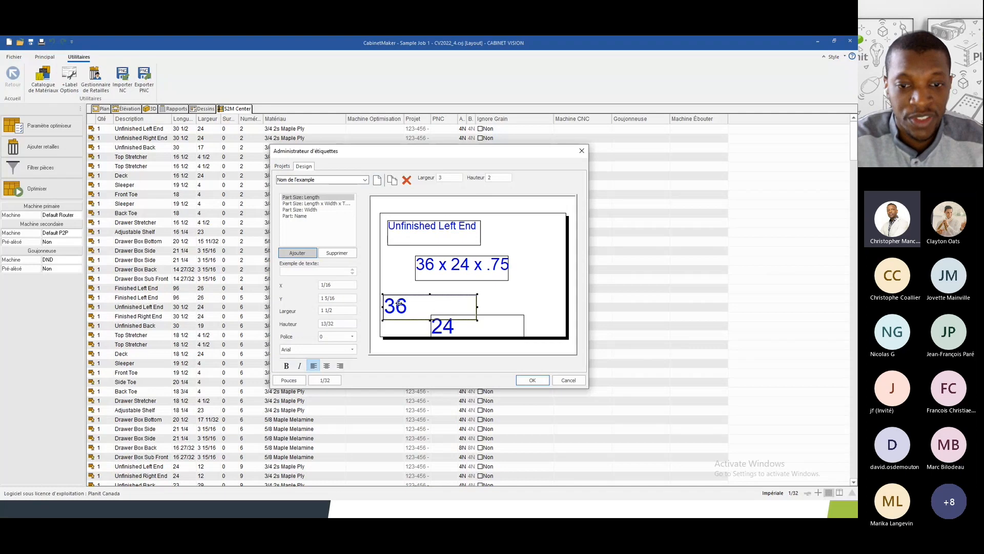
click(463, 329)
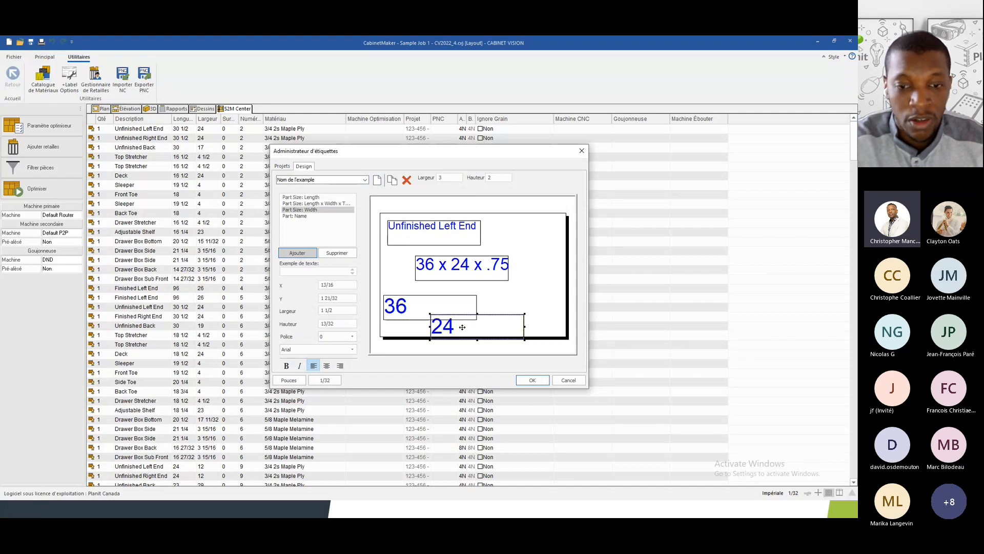
click(413, 308)
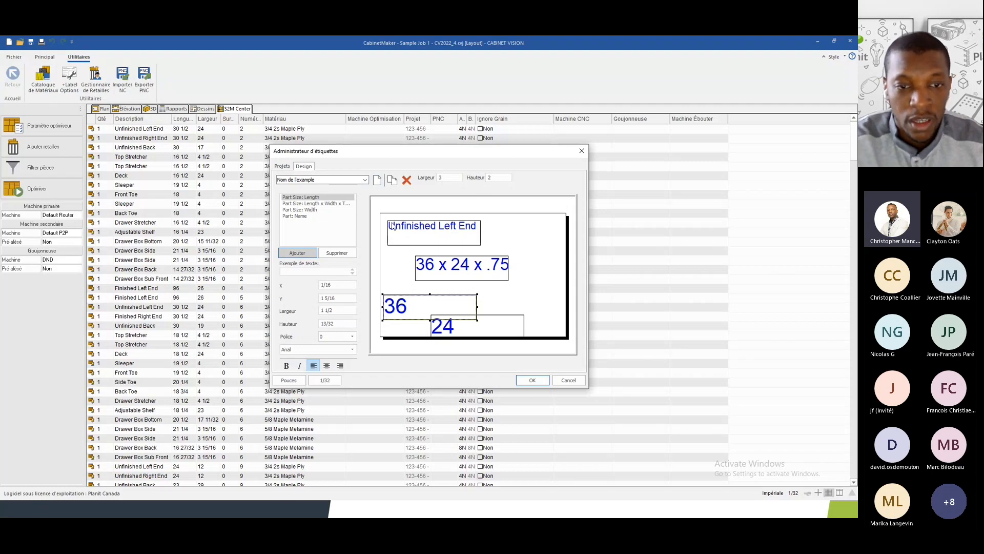
click(337, 253)
click(439, 322)
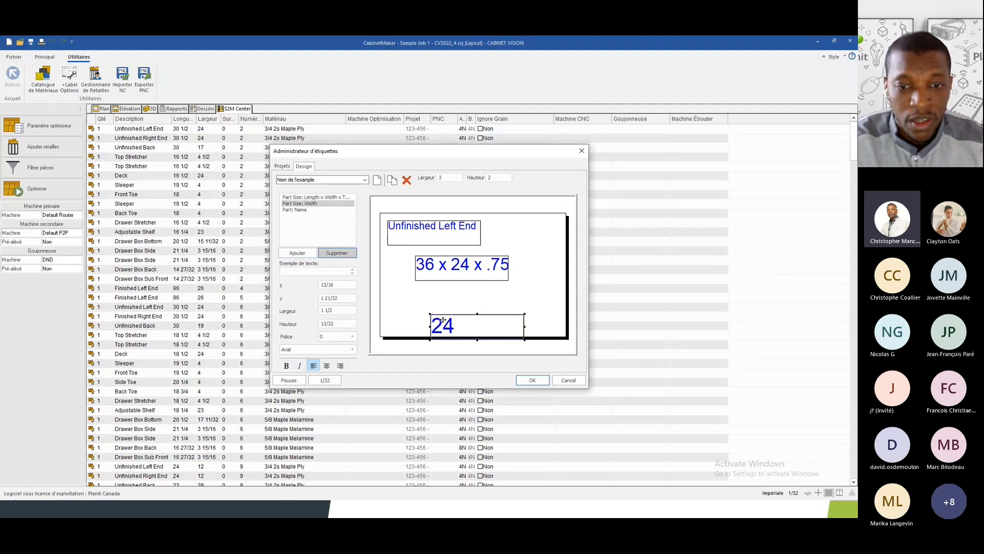
click(338, 253)
Add a Material: Name field in the label's lower-right corner and widen it leftward to about 1 31/32
click(296, 253)
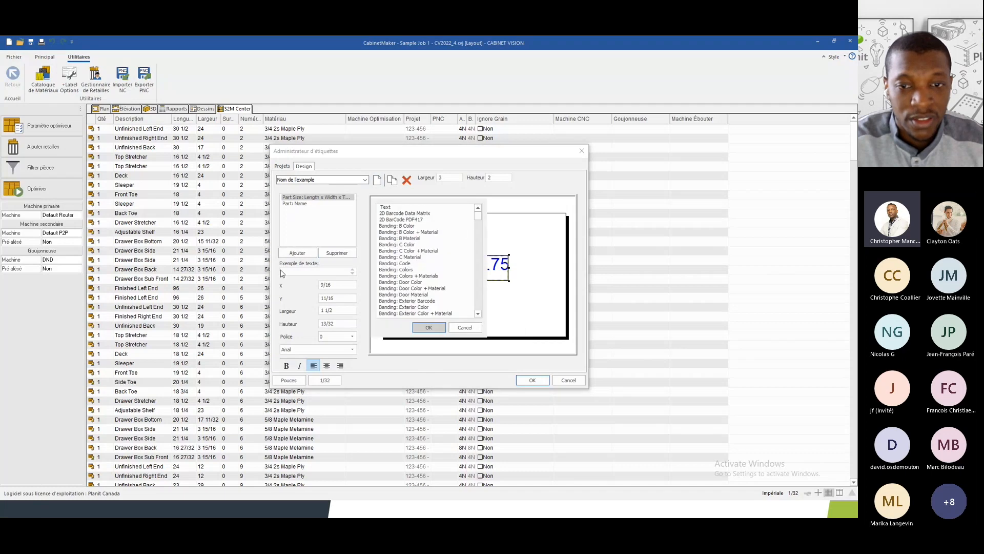
drag(480, 219, 477, 298)
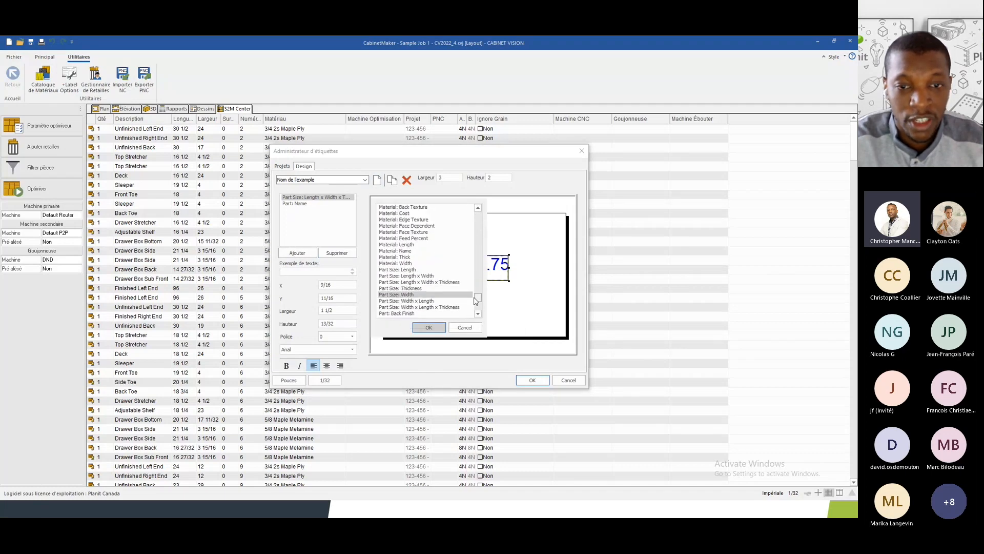
click(400, 251)
click(429, 327)
drag(412, 250, 505, 323)
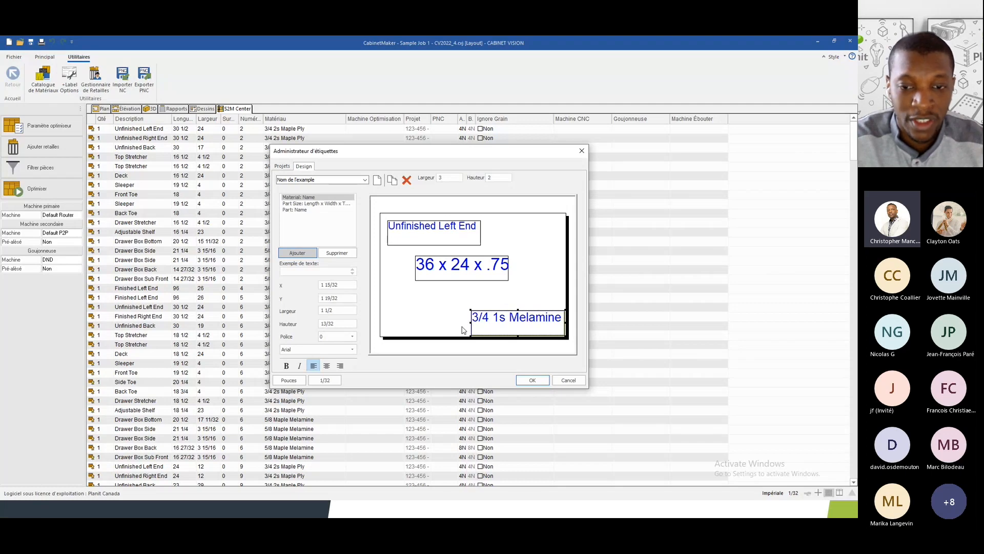
drag(468, 322, 441, 325)
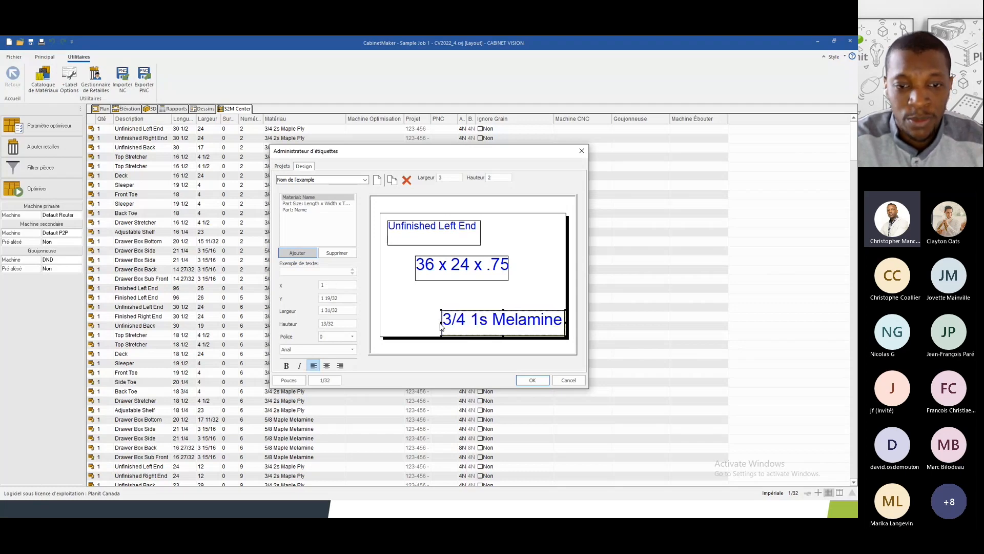
Rotate the material name field to 90 and resize it to about 7/32 wide and 13/16 high
drag(345, 325, 317, 324)
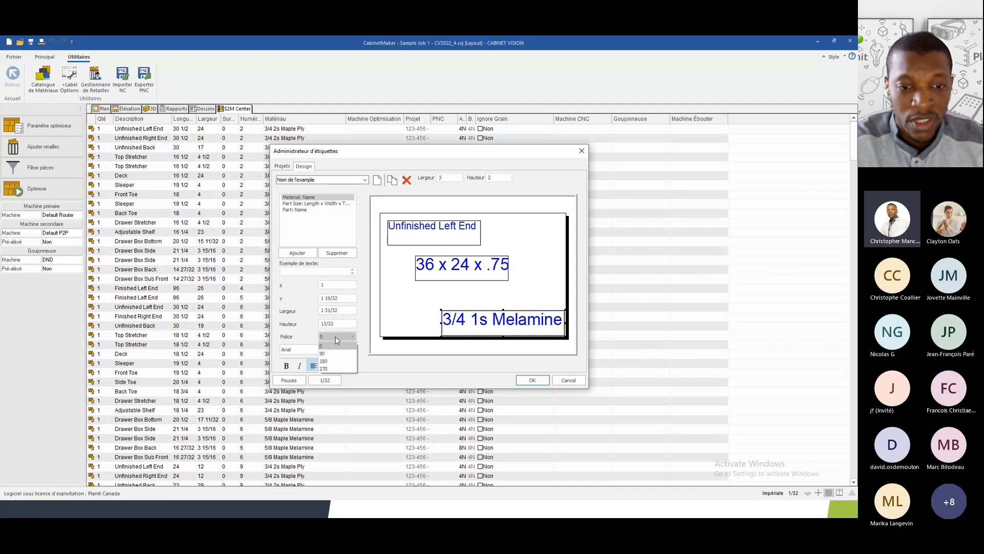
click(331, 353)
click(337, 338)
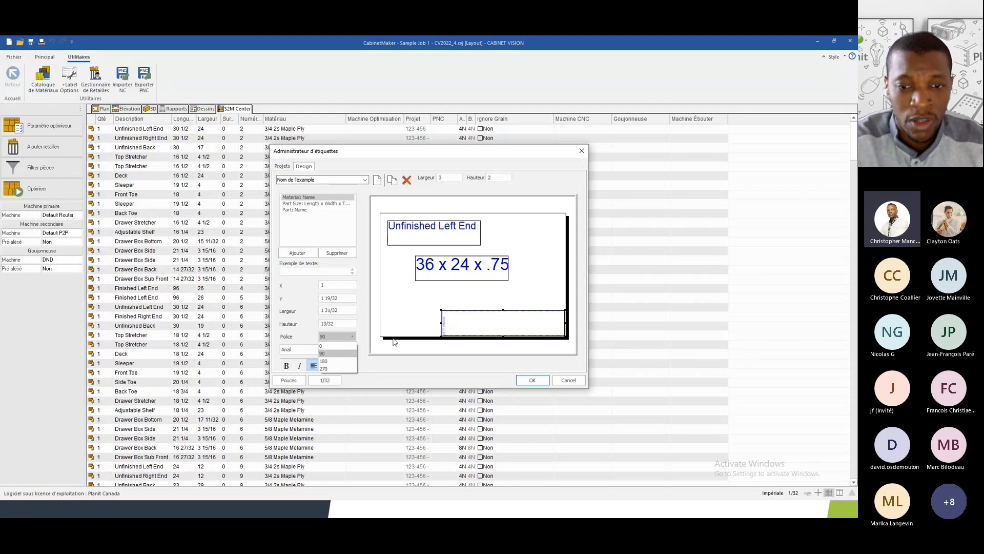
click(504, 313)
drag(504, 311, 506, 288)
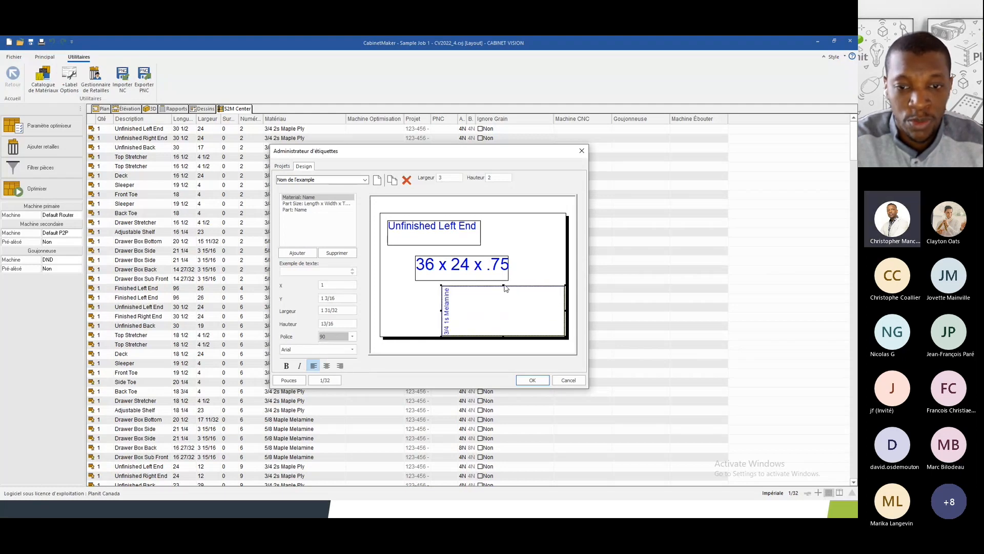
drag(564, 312, 456, 311)
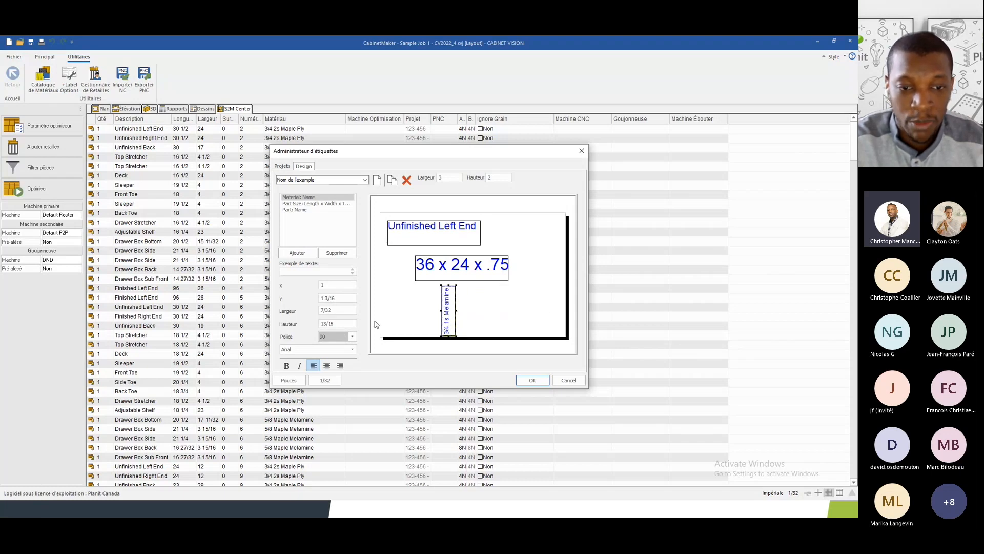
Try the Bahnschrift font on the material name field, and switch it to the Bahnschrift SemiLight SemiCond variant
click(328, 337)
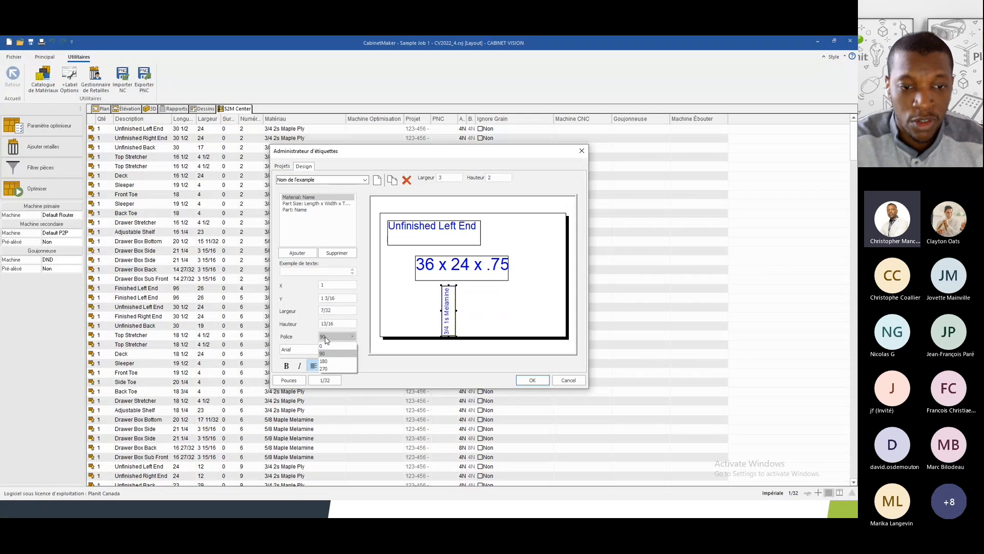
click(327, 338)
click(330, 348)
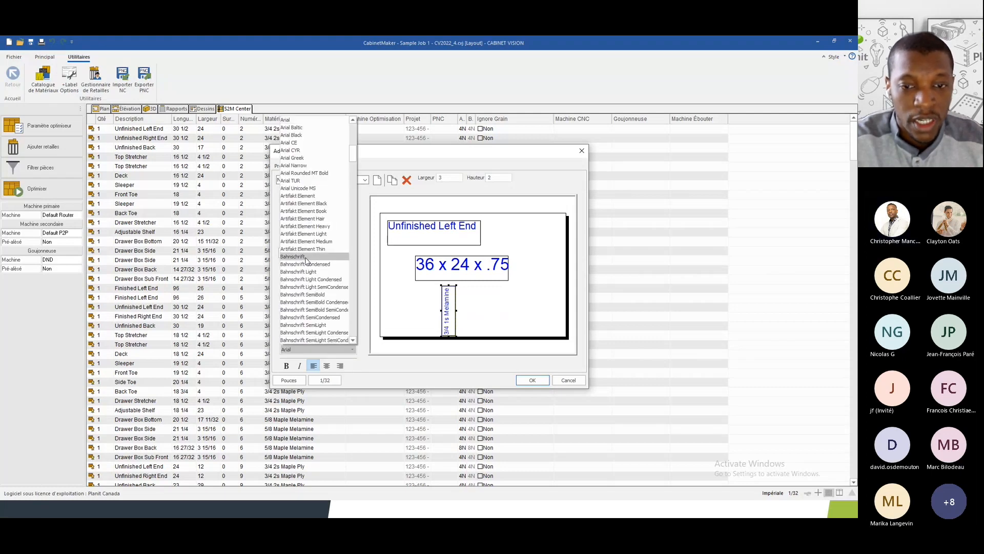
click(307, 241)
click(312, 350)
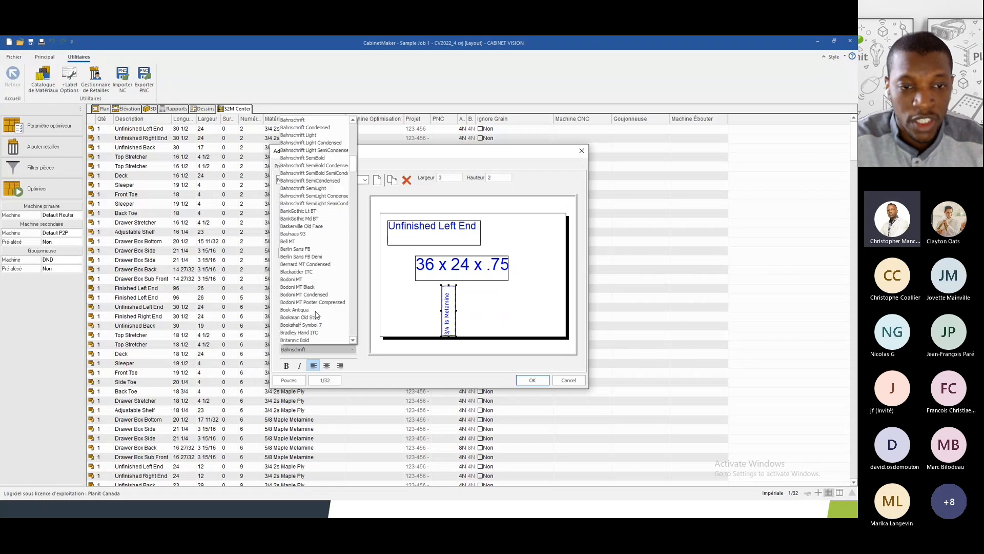
click(310, 205)
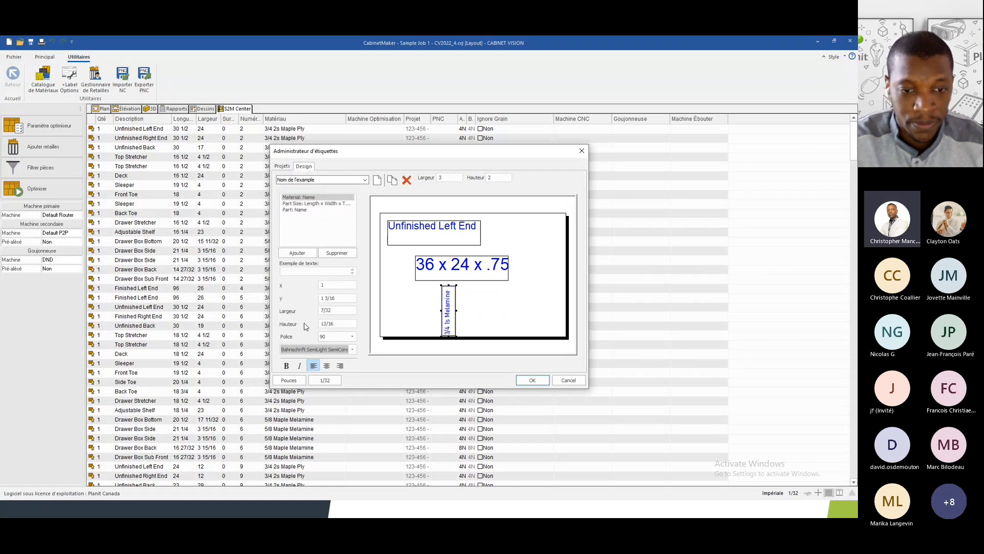
Delete the material name field and move the part size field to about X 1 7/32 and Y 17/32
click(337, 253)
drag(462, 266, 504, 256)
Add a CNC: Secondary Barcode field in the lower part of the label, at about X 1/2 and Y 1 5/16
click(300, 253)
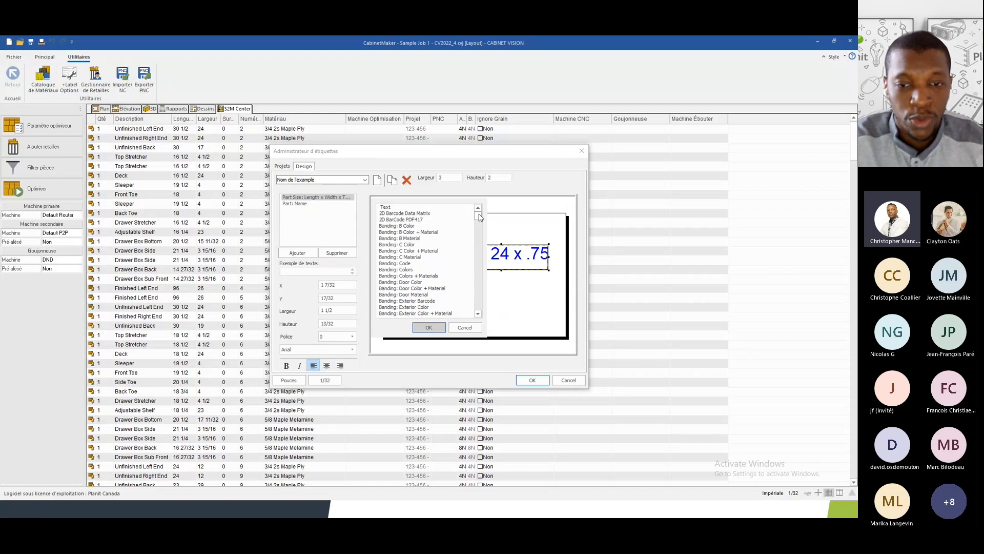
drag(479, 217, 486, 257)
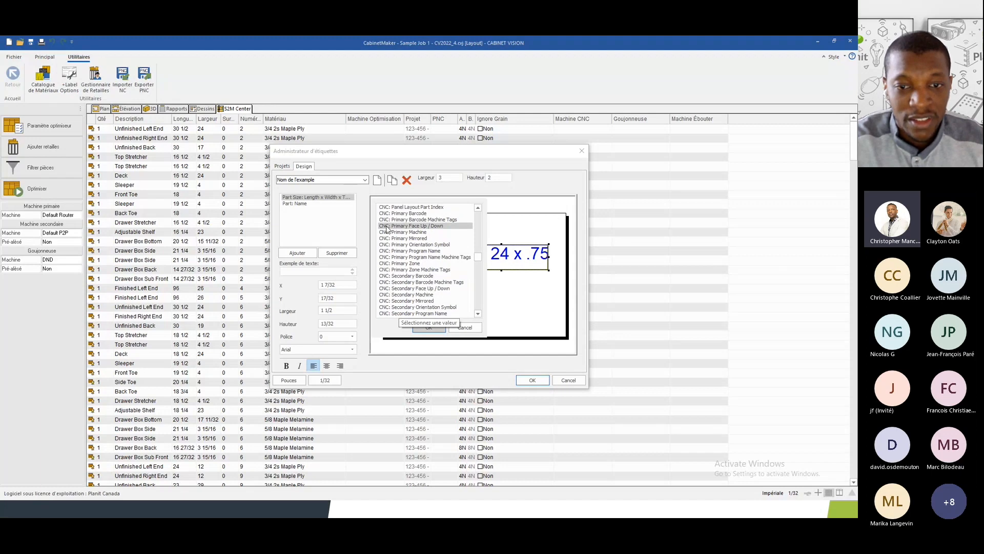
click(383, 277)
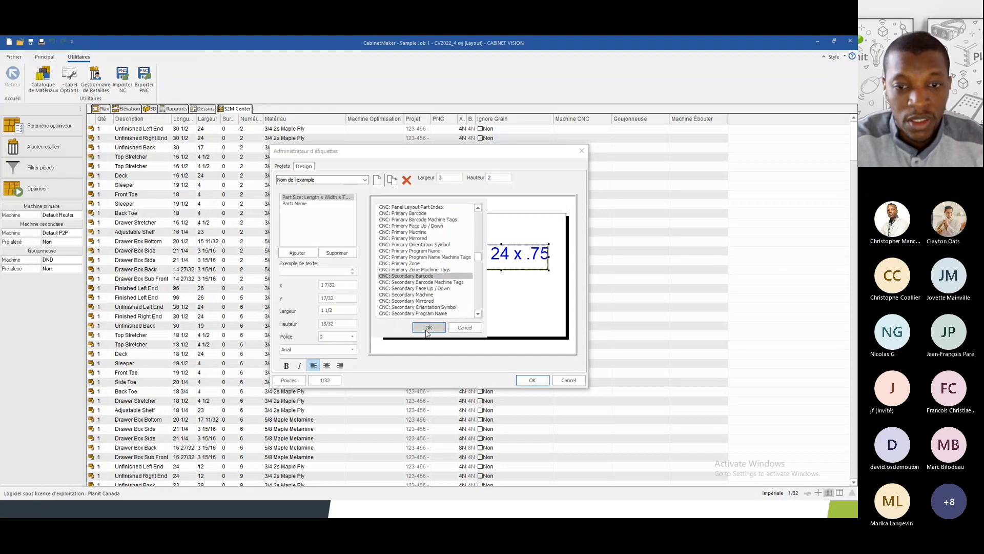
click(429, 327)
drag(414, 251, 435, 307)
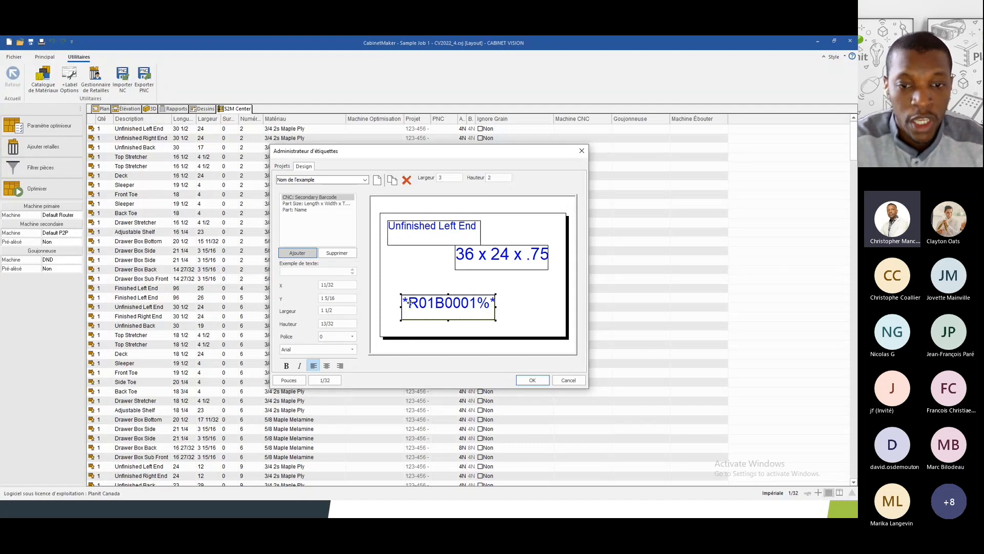
drag(446, 303, 456, 303)
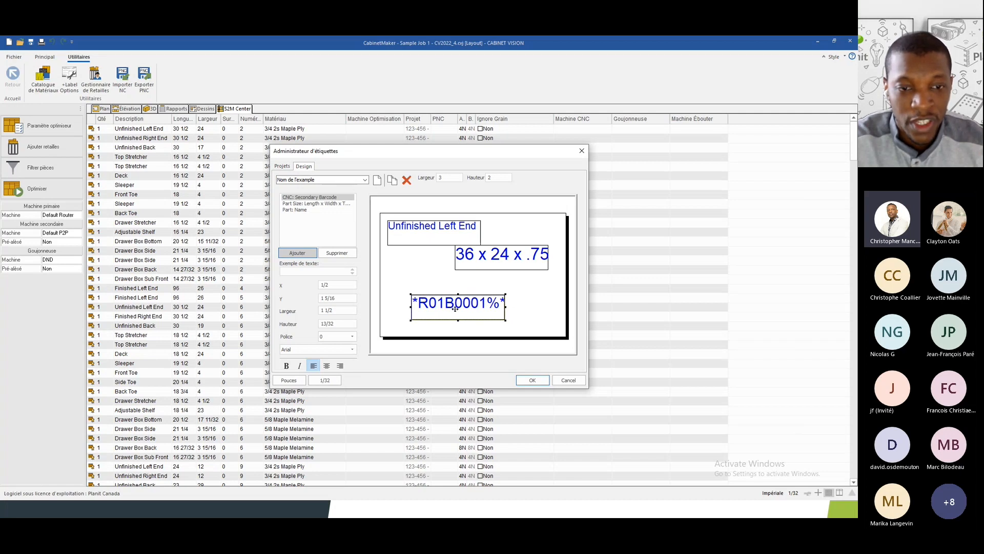
Apply the 3 of 9 Barcode font to the secondary barcode field and shorten it to about 7/32 high
click(335, 350)
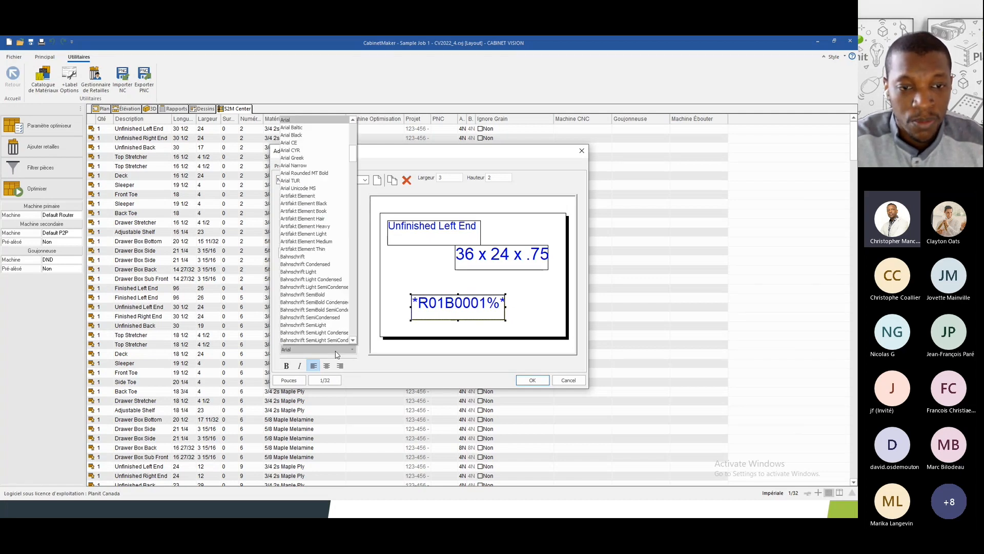
drag(353, 154, 359, 140)
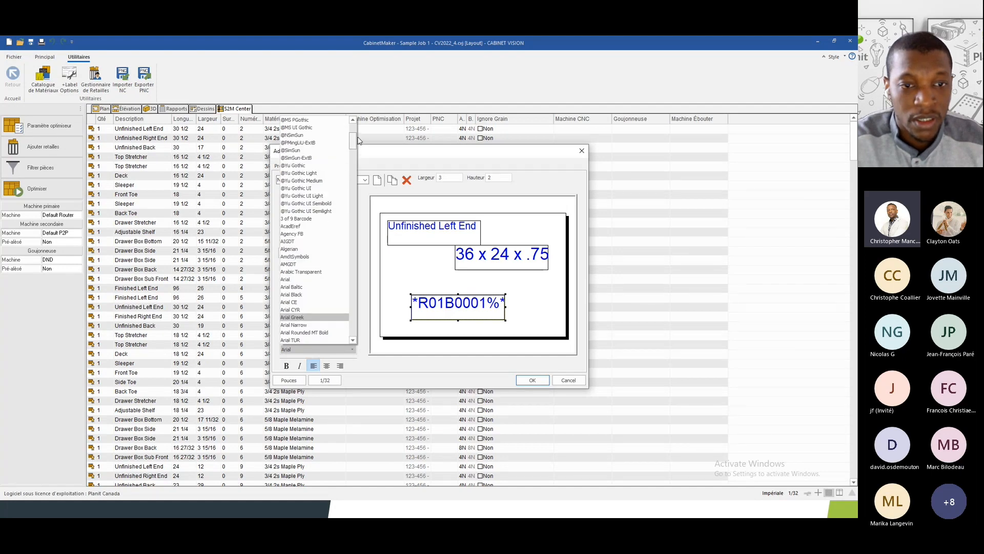
click(295, 219)
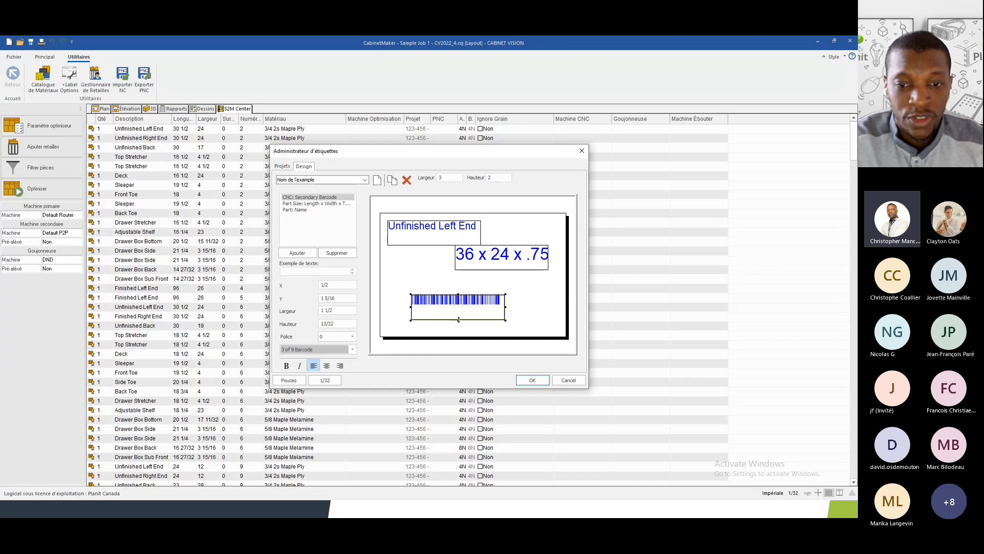
drag(458, 319, 456, 310)
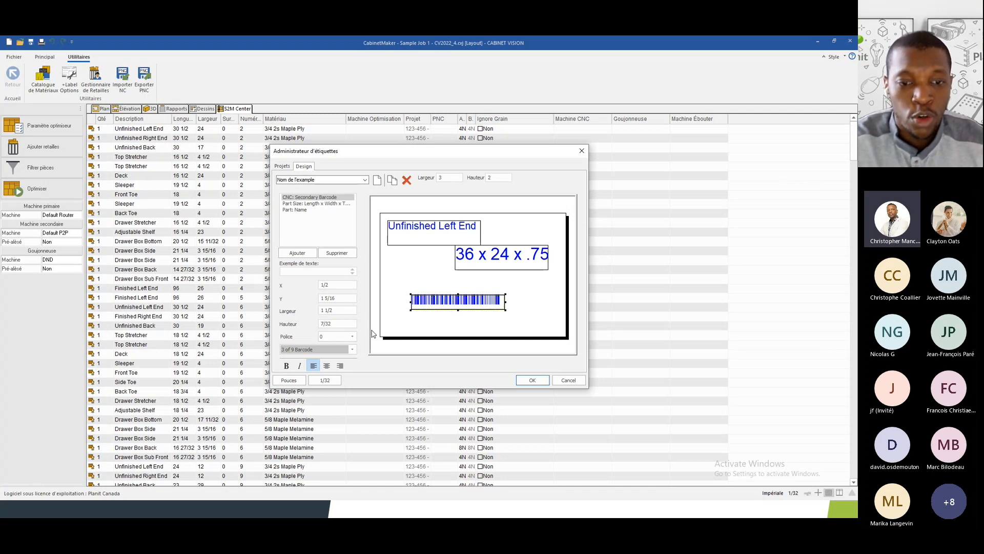
click(341, 349)
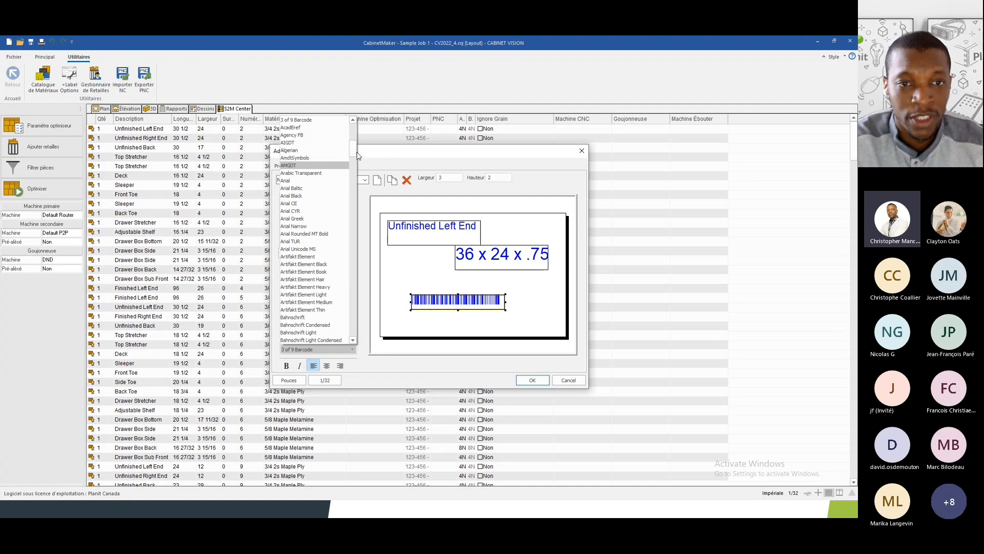
click(353, 135)
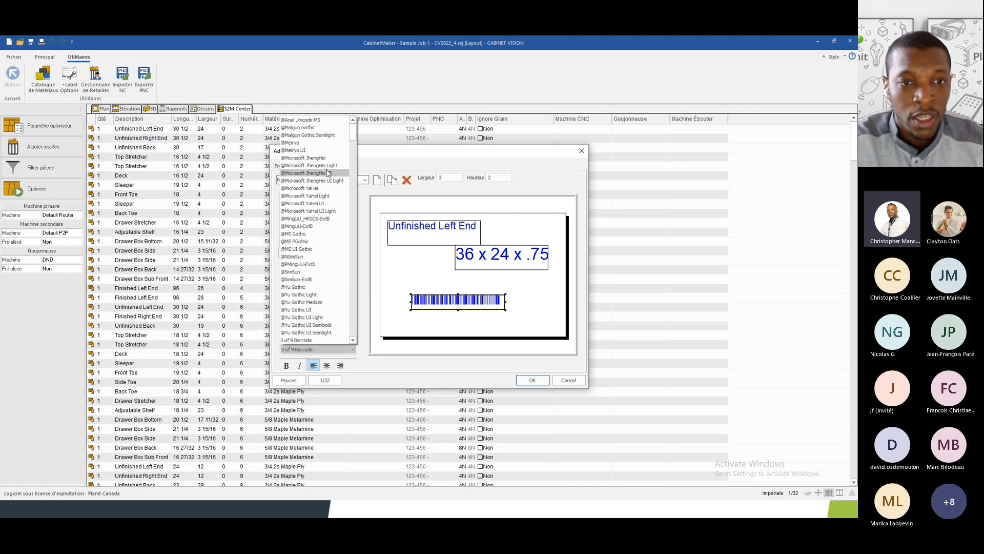
click(354, 154)
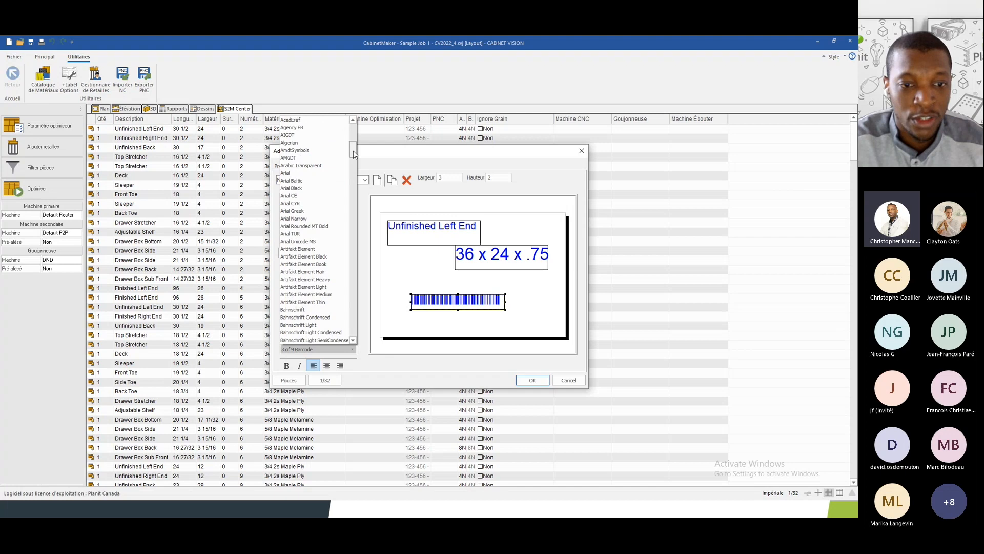
click(439, 300)
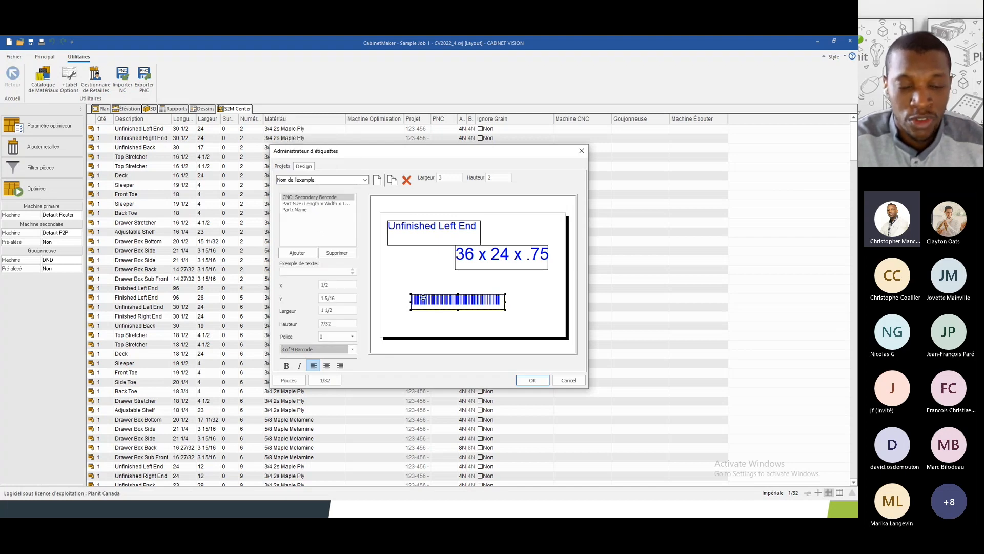
Move the secondary barcode field near the label's left edge, to about X 1/16 and Y 31/32
drag(442, 303, 418, 309)
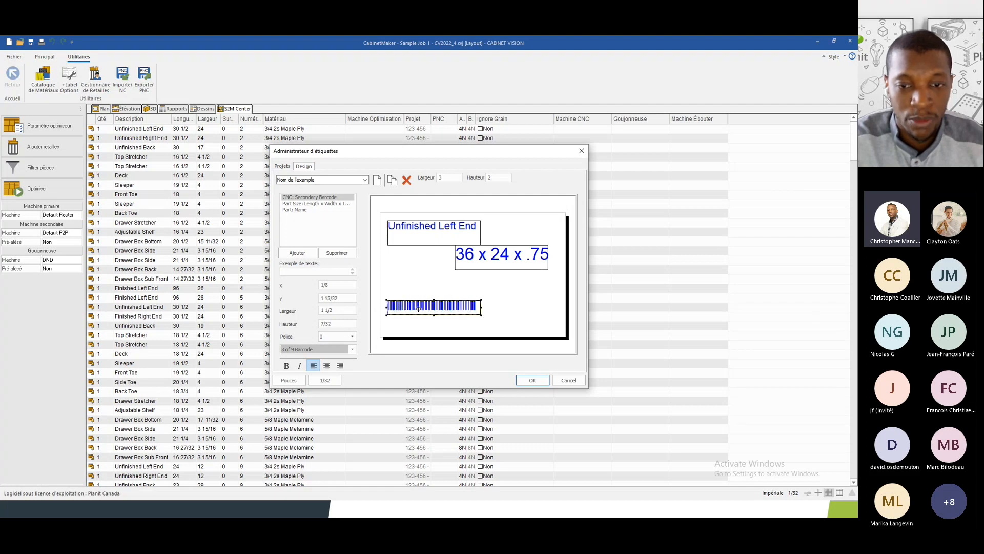
drag(438, 307, 433, 280)
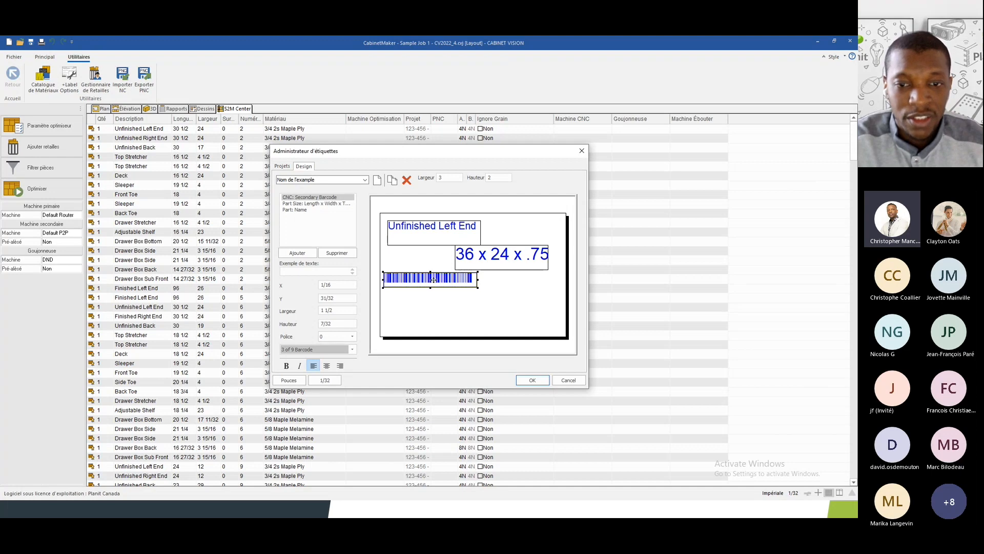
Add a Part: Graphic field near the label's lower-right corner, at about X 1 5/16 and Y 1 9/16, with centred content
click(297, 252)
drag(479, 218, 483, 308)
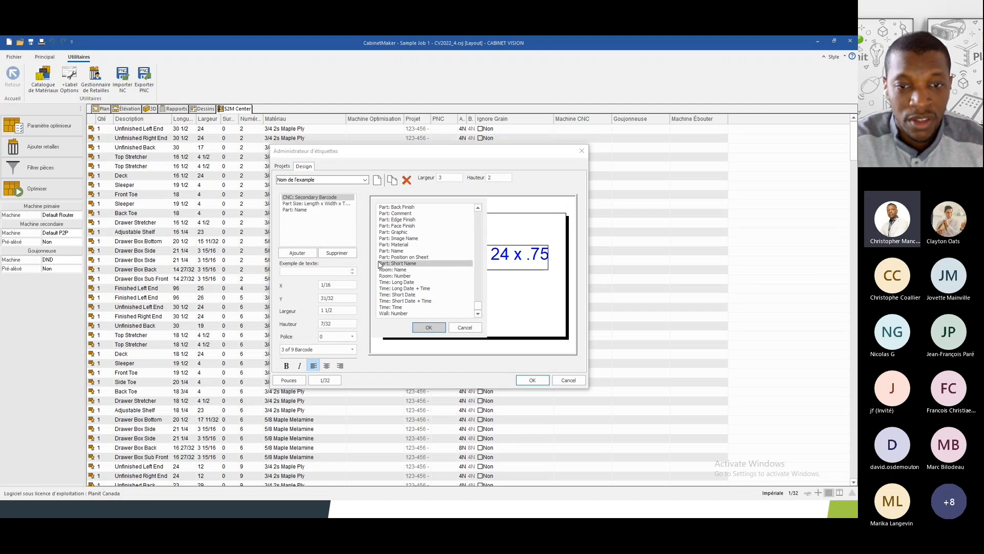
click(391, 233)
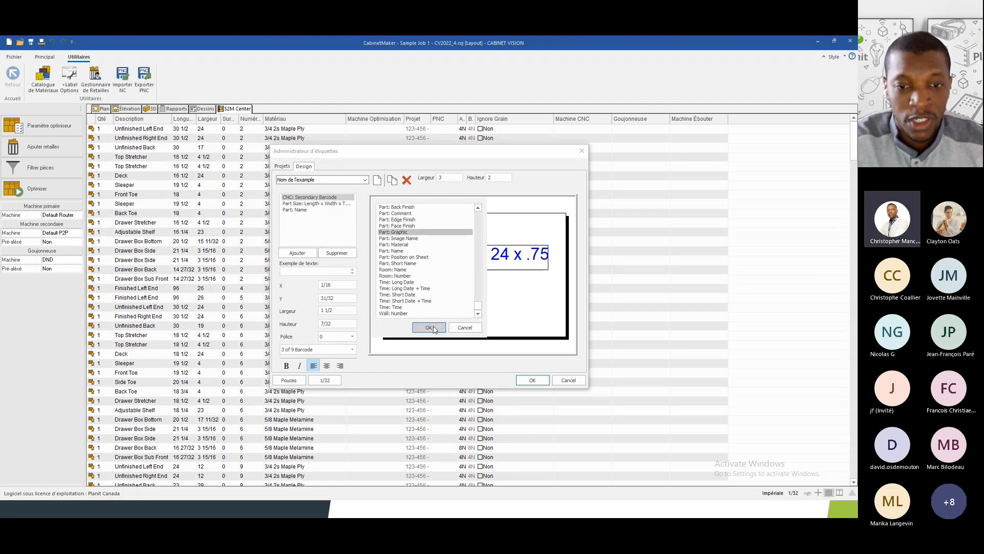
click(431, 328)
drag(397, 239, 480, 323)
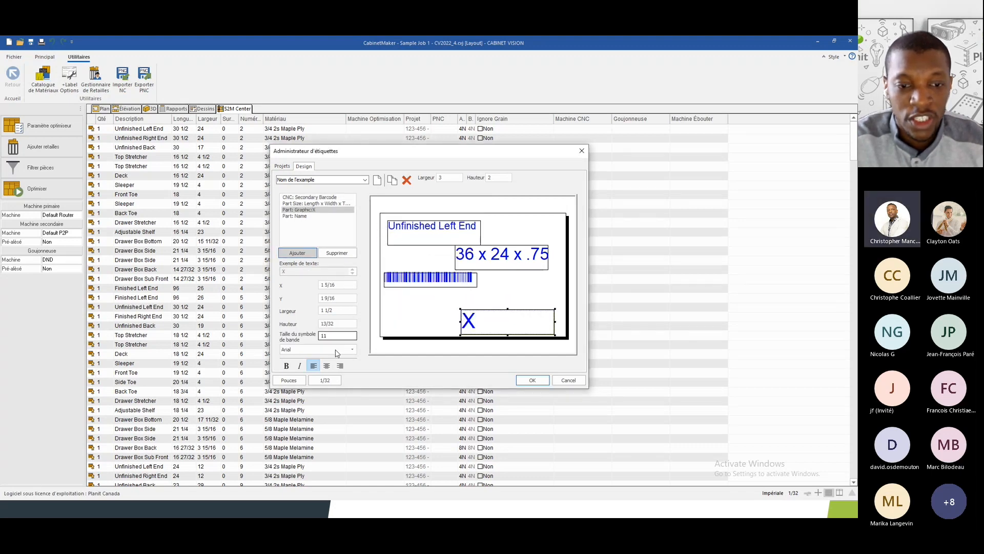
click(327, 366)
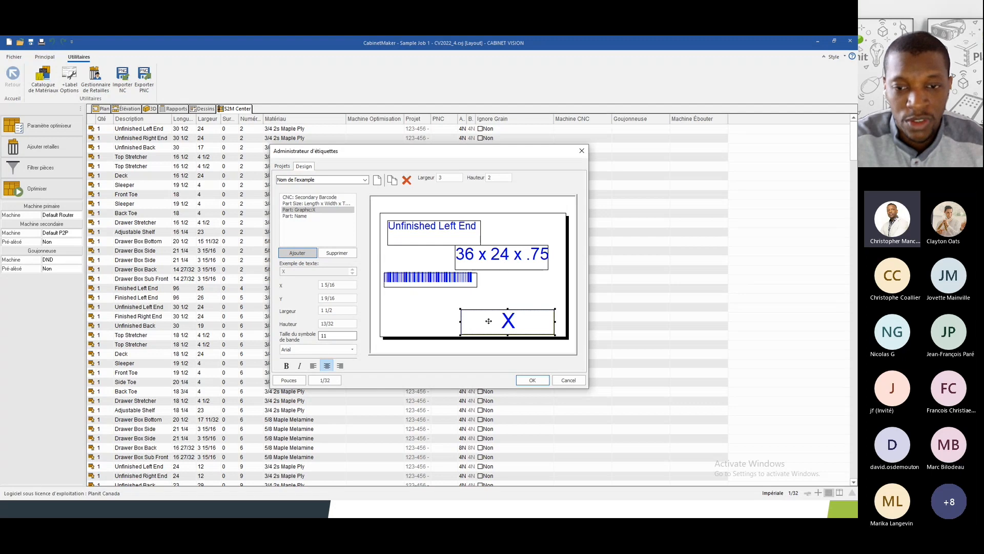
Narrow the secondary barcode to about 1 1/32 and enlarge the part graphic field to about 15/16 high at about Y 1
drag(507, 309, 507, 288)
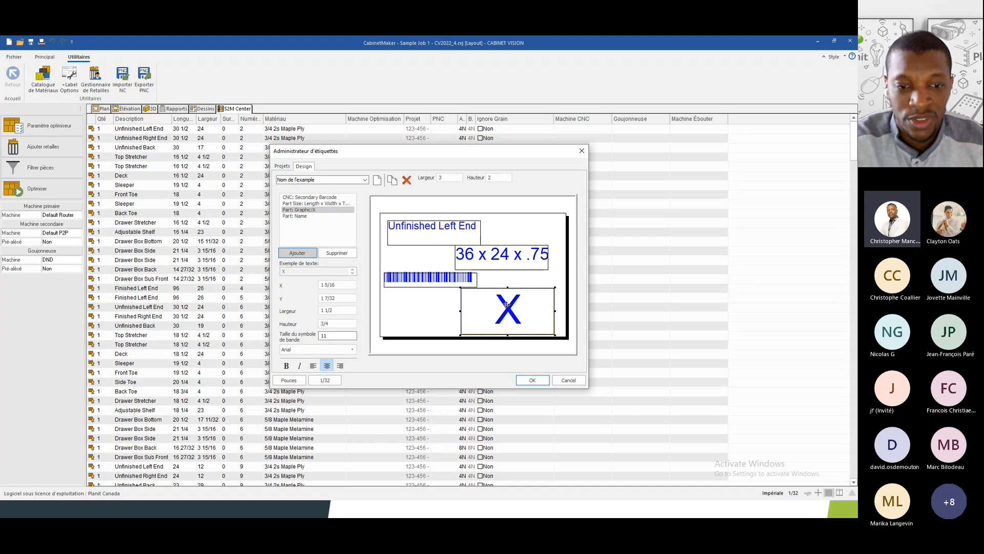
click(431, 277)
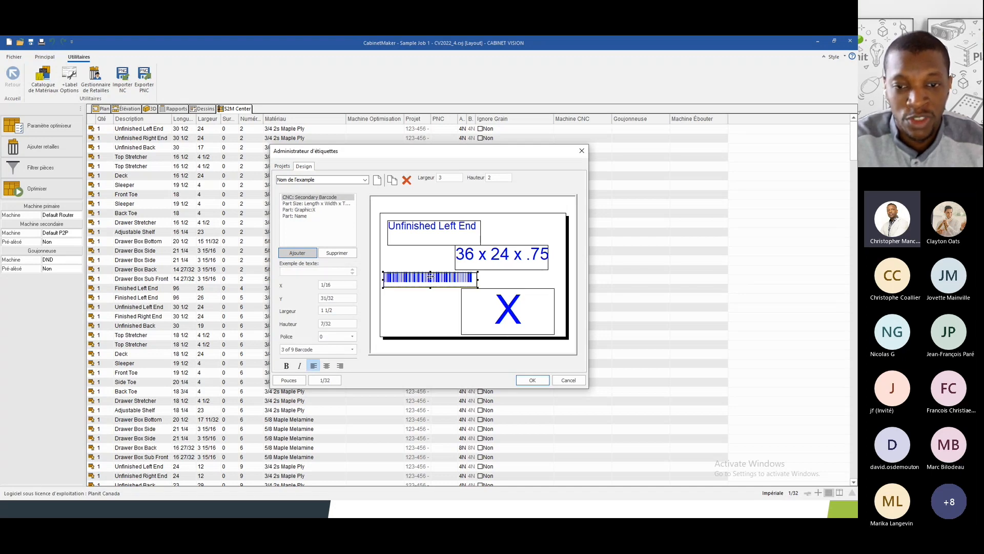
drag(476, 280, 449, 280)
click(512, 325)
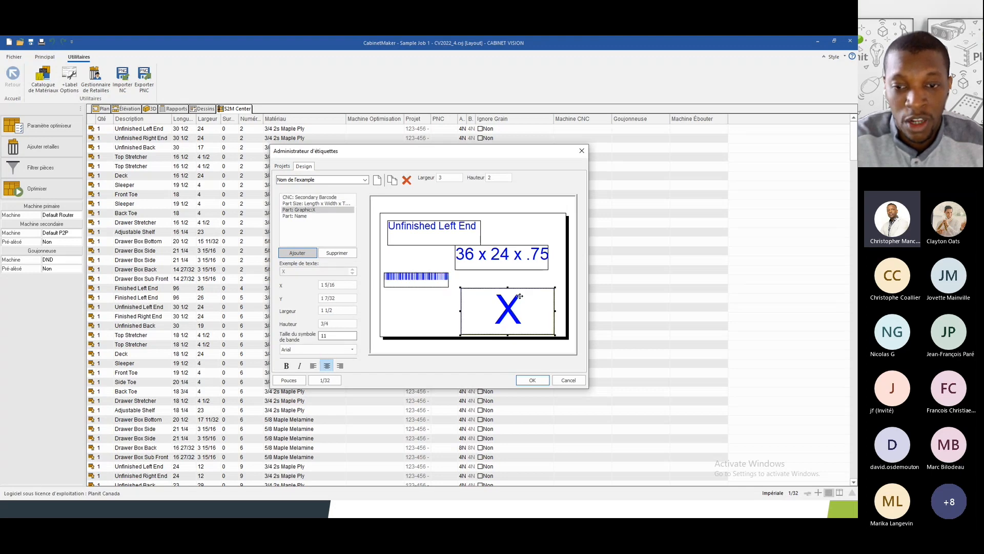
drag(508, 287, 508, 275)
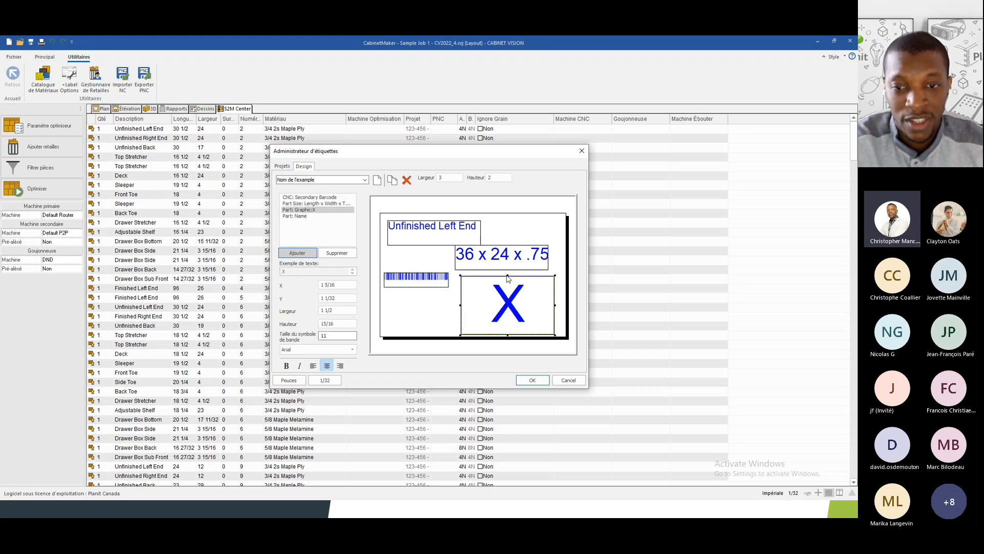
drag(509, 298, 510, 298)
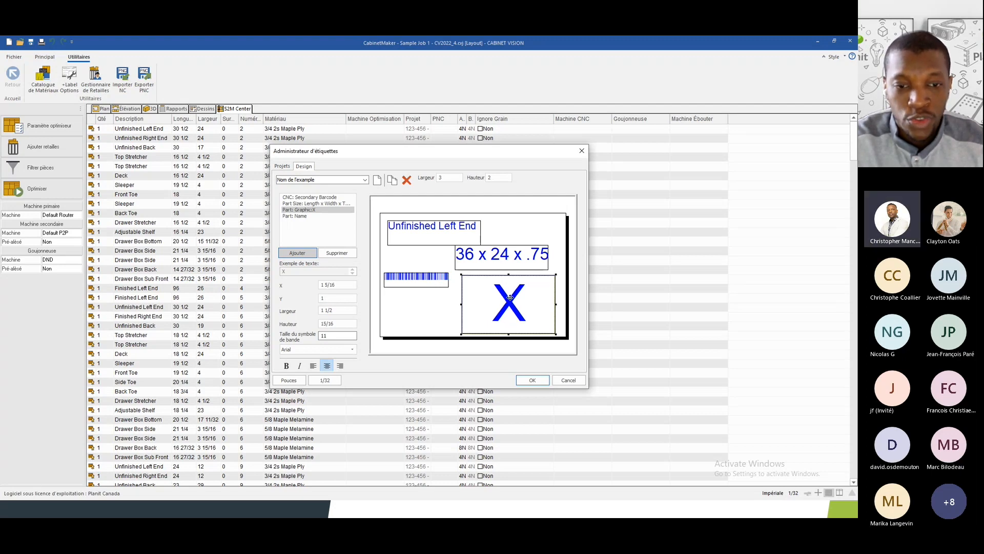
click(335, 335)
double_click(335, 336)
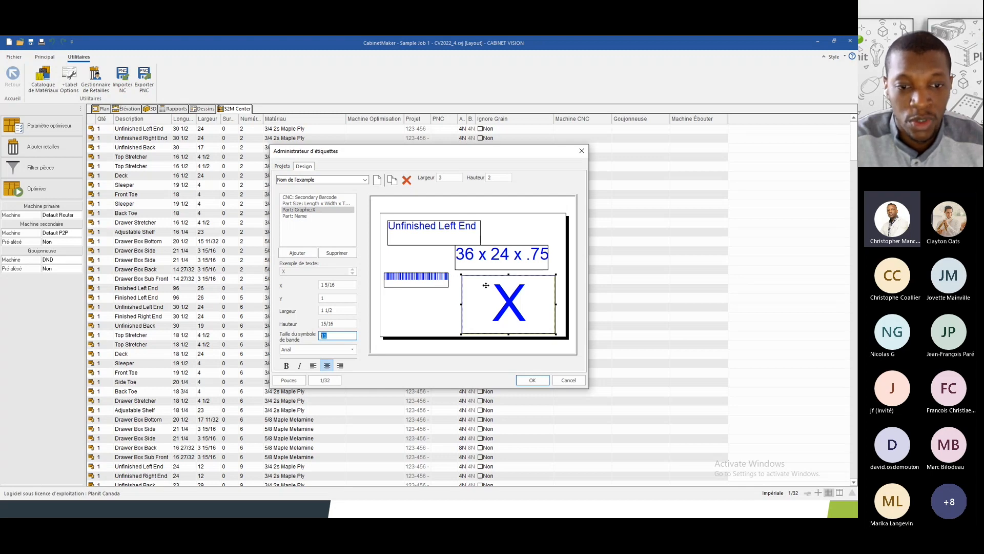
click(331, 334)
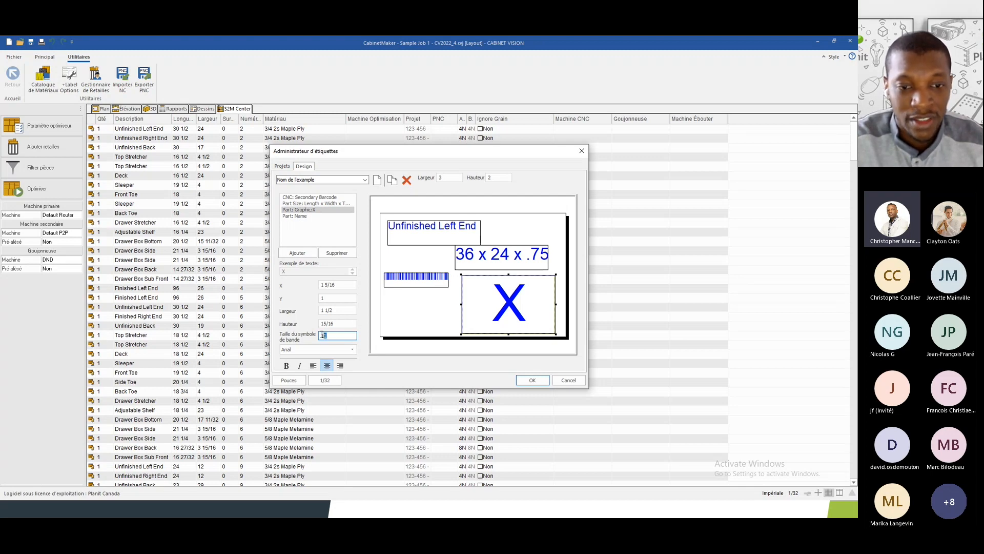
double_click(319, 336)
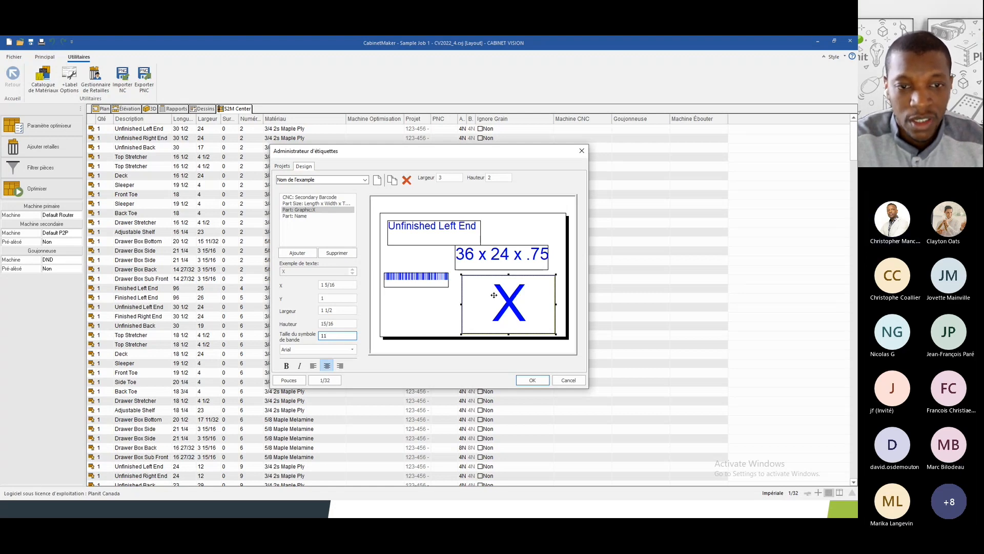
Delete the CNC: Secondary Barcode field from the label and select the part graphic field
click(429, 282)
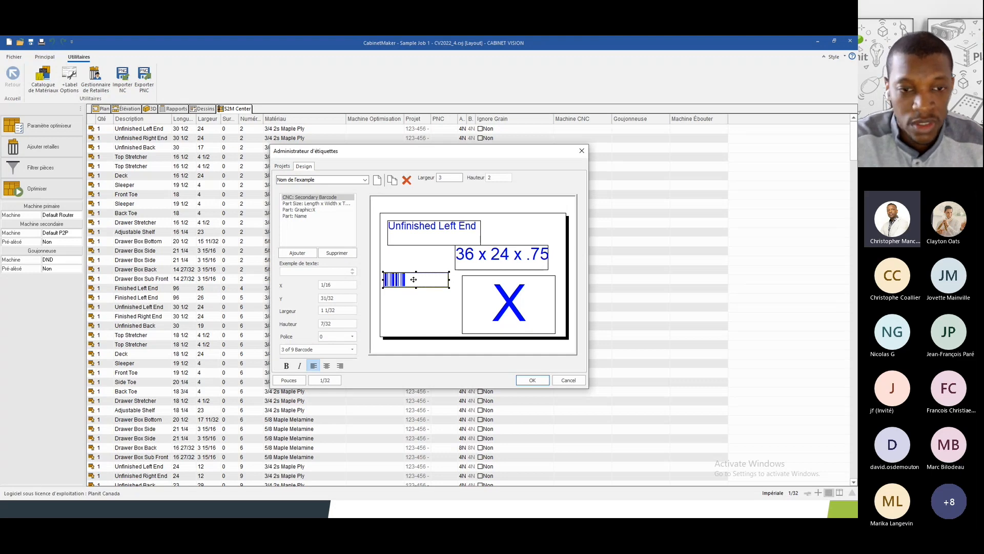
click(337, 253)
click(478, 308)
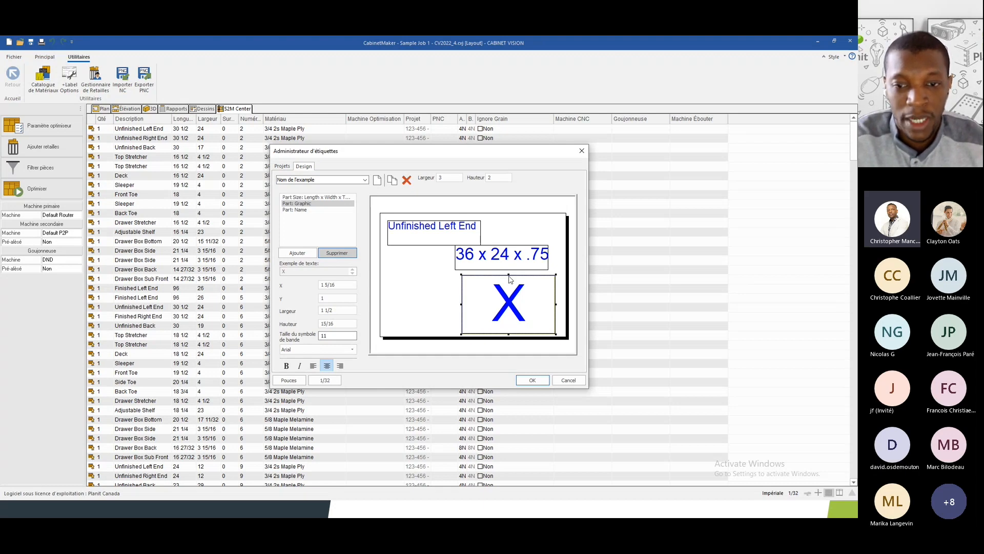
Add an Edge: Left Barcode field beside the part graphic, at about X -1/32 and Y 1 3/16
click(297, 253)
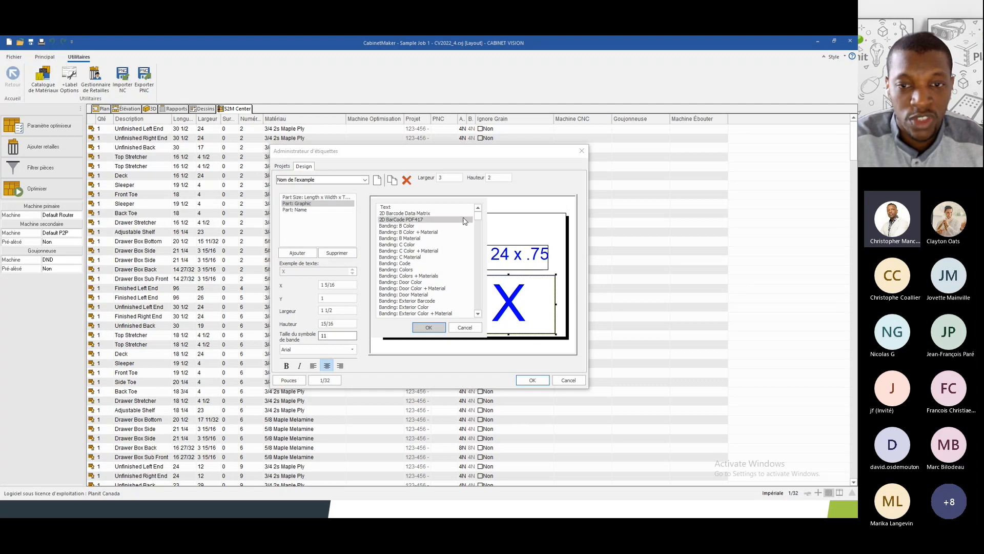
drag(479, 215, 480, 227)
drag(480, 237, 479, 283)
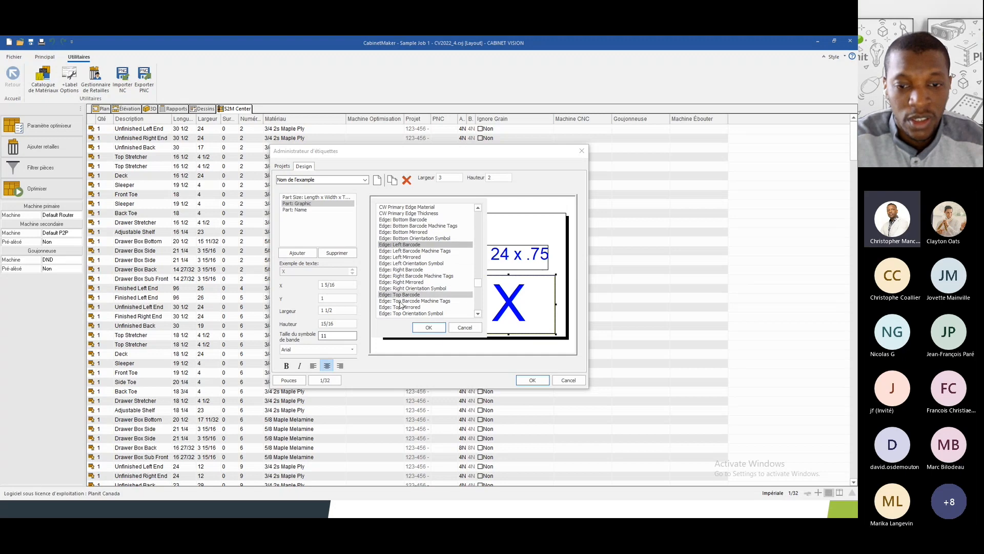
click(429, 327)
drag(405, 282, 403, 297)
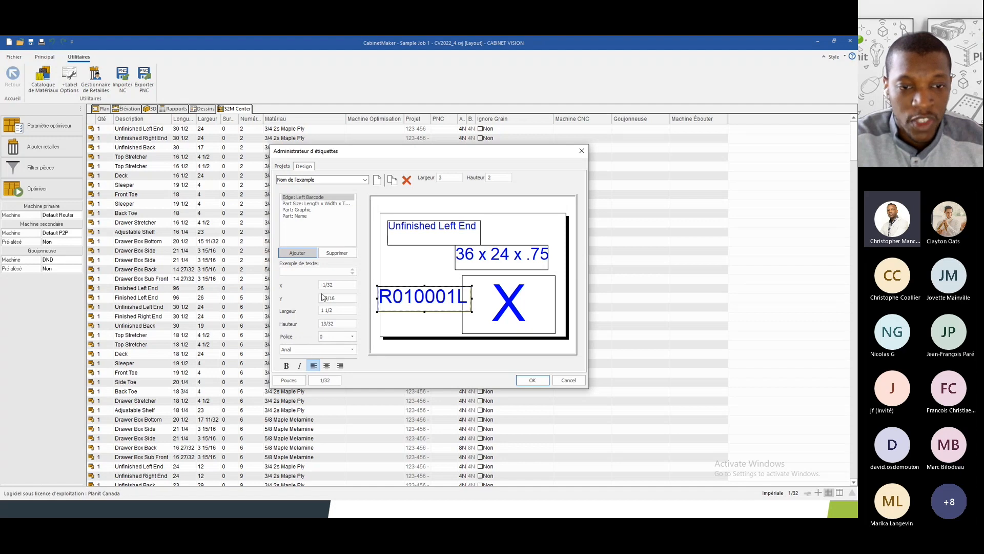
Apply the 3 of 9 Barcode font to the left edge barcode field
click(315, 350)
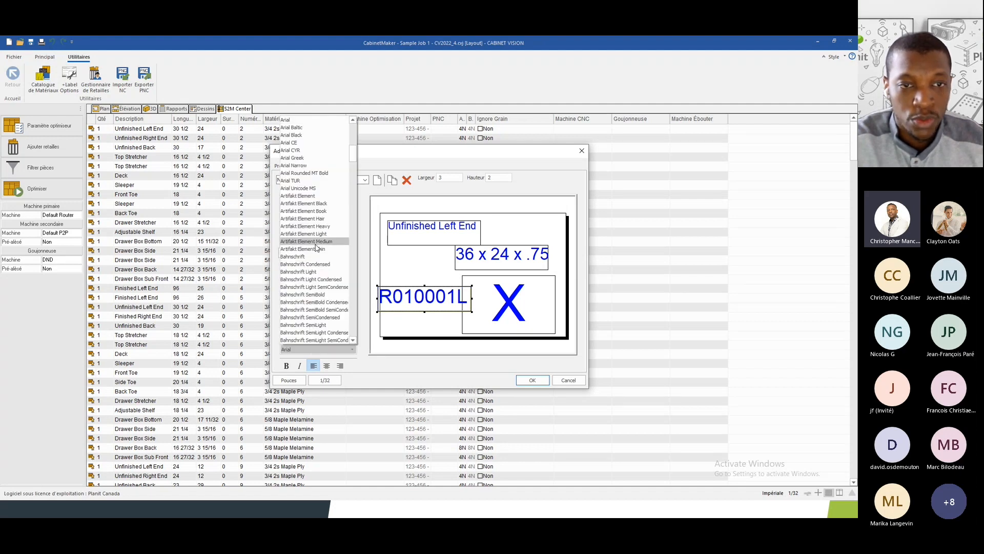
scroll(308, 231, up, 4)
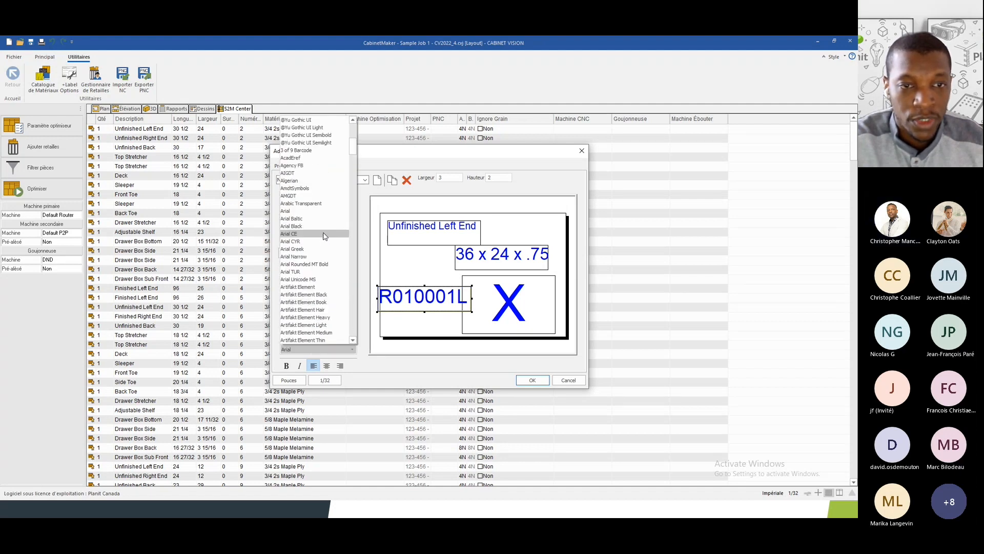
click(296, 150)
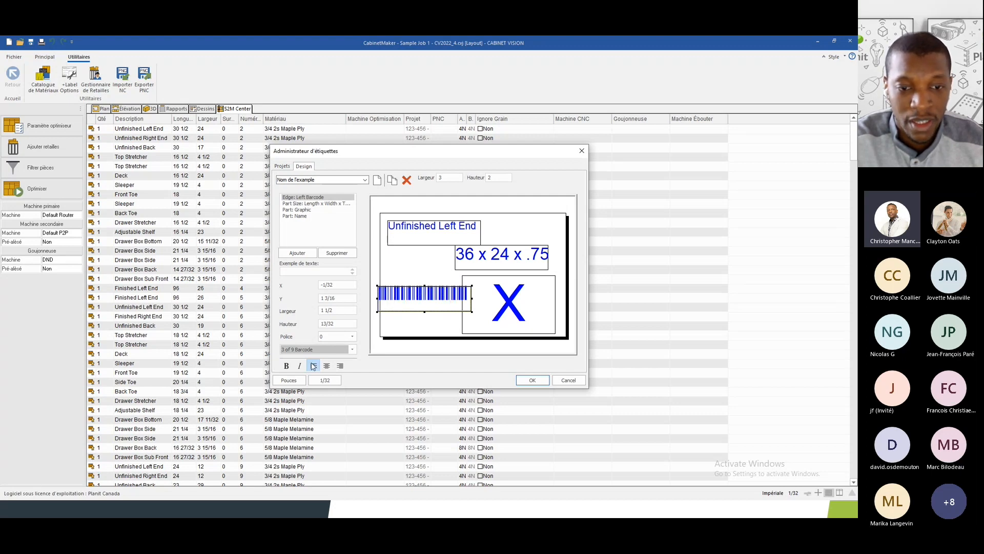
Rotate the left edge barcode 90 degrees and fit it beside the part graphic, about 9/32 wide and 15/16 high at X 1 1/32, Y 1
click(333, 337)
click(331, 358)
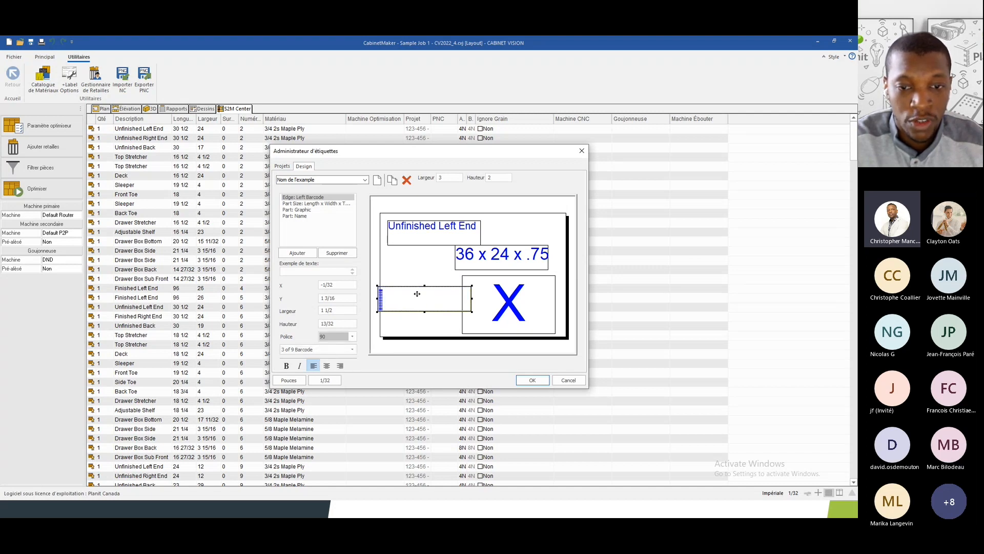
drag(424, 286, 424, 263)
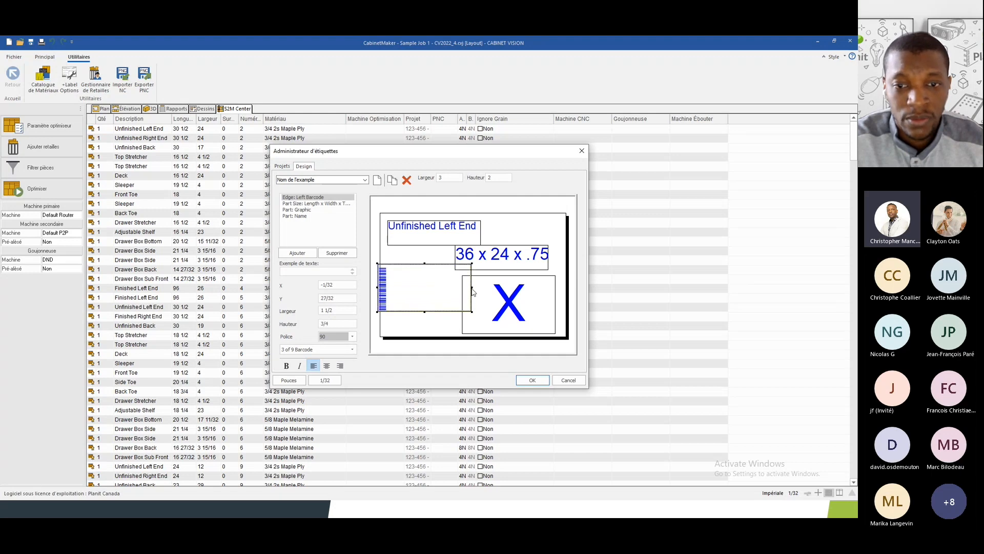
drag(472, 288, 449, 309)
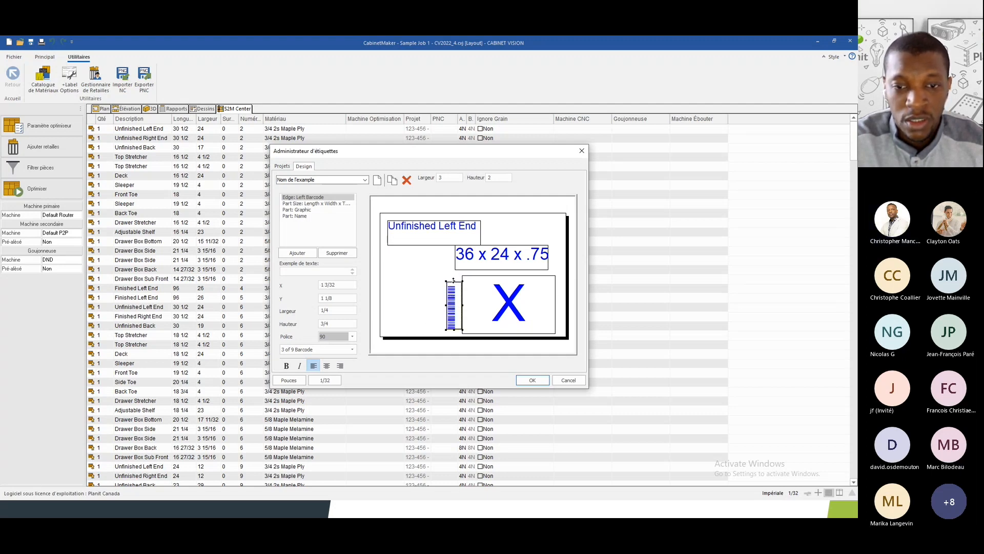
drag(453, 279, 453, 273)
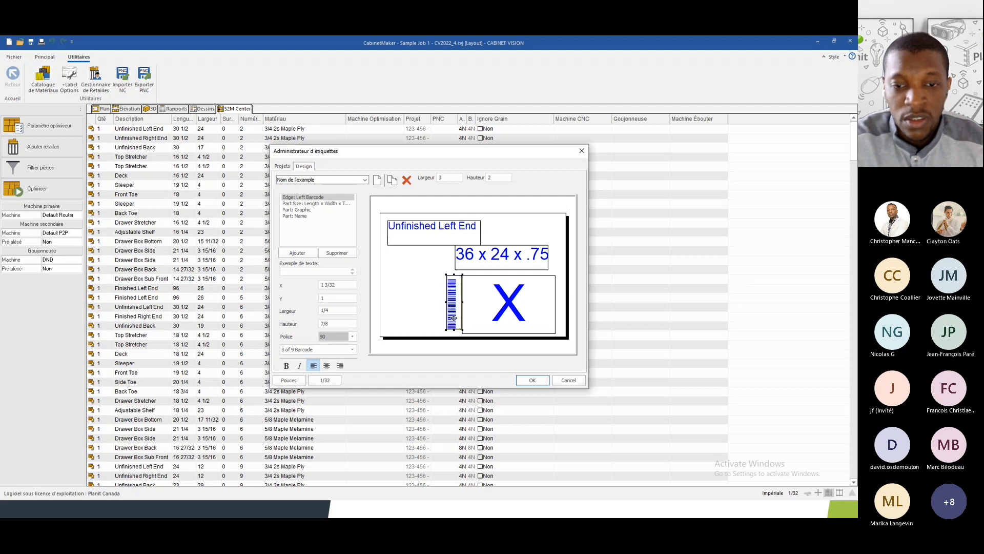
drag(454, 329, 443, 305)
Add an Edge: Right Barcode field to the label and rotate it 270 degrees
click(298, 253)
drag(478, 220, 481, 288)
click(415, 251)
click(428, 328)
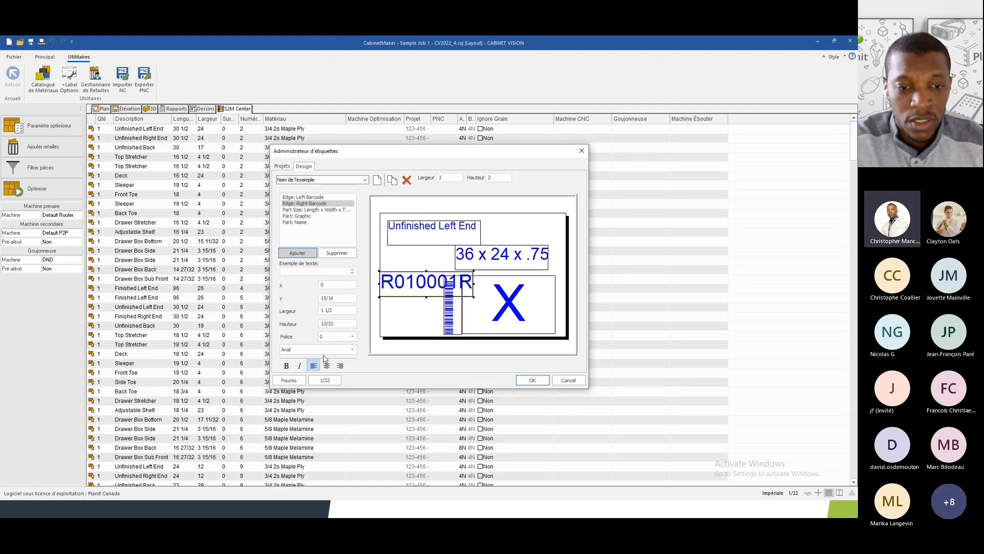
click(346, 337)
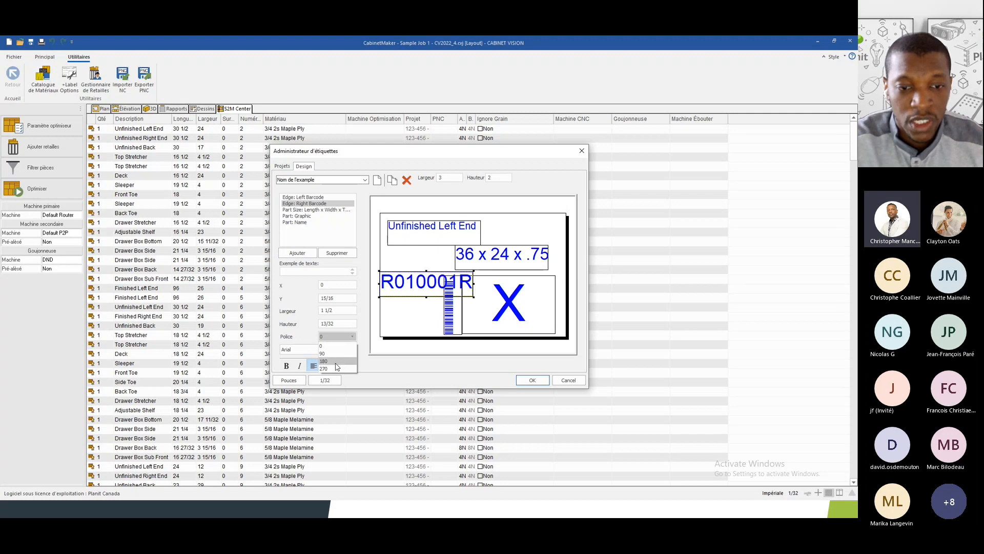
click(337, 369)
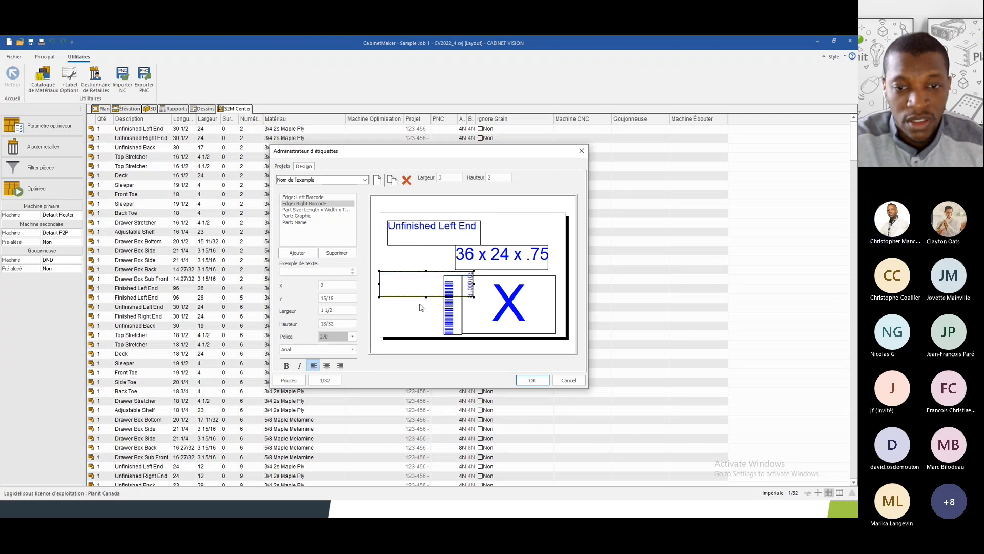
Resize the right edge barcode field to about 31/32 high at Y 1 1/32 and apply the 3 of 9 Barcode font
drag(427, 298, 426, 336)
drag(426, 271, 427, 276)
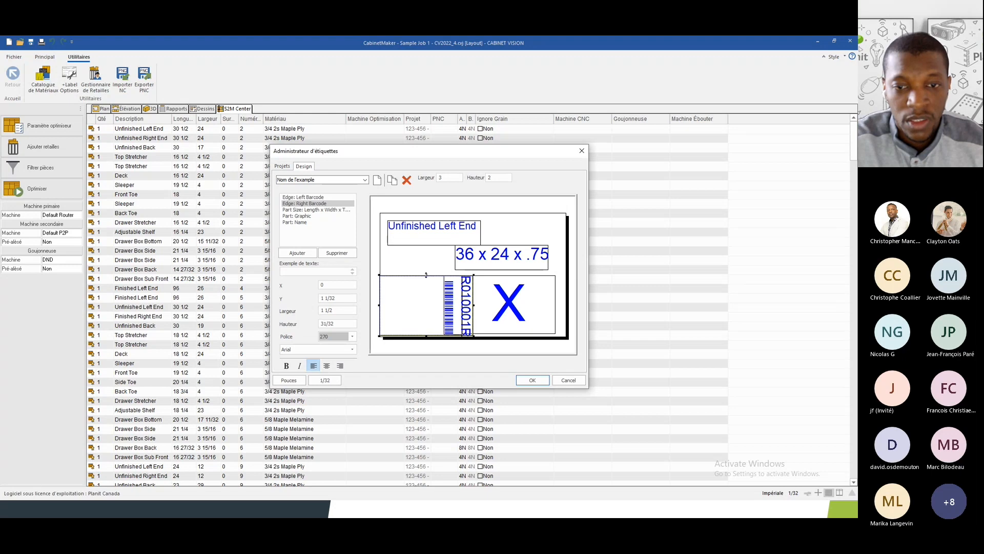
click(313, 350)
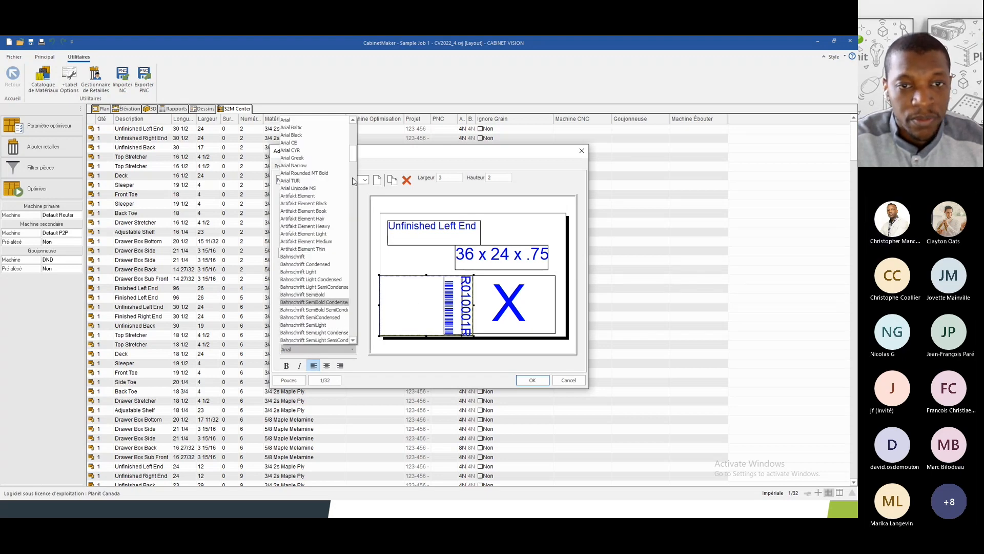
drag(355, 182, 352, 137)
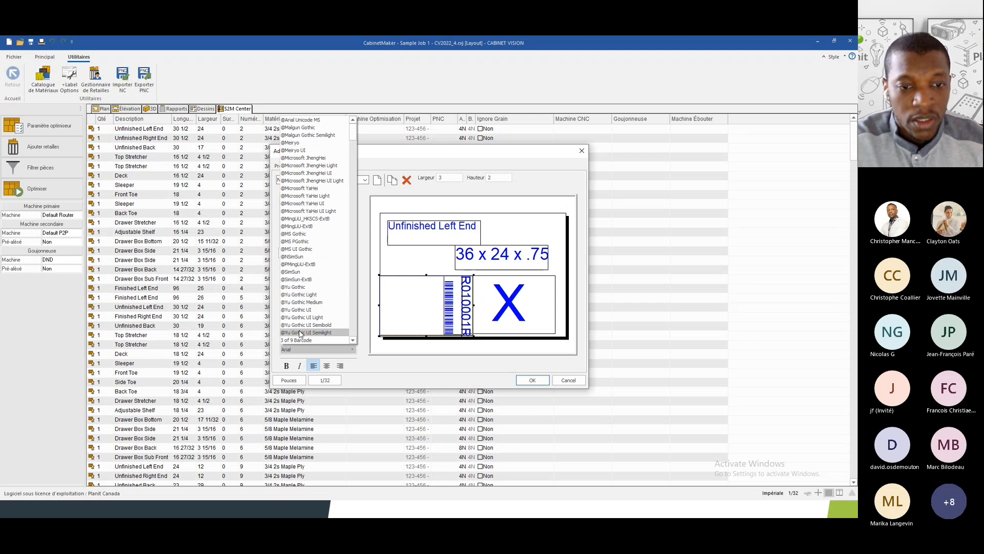
click(301, 333)
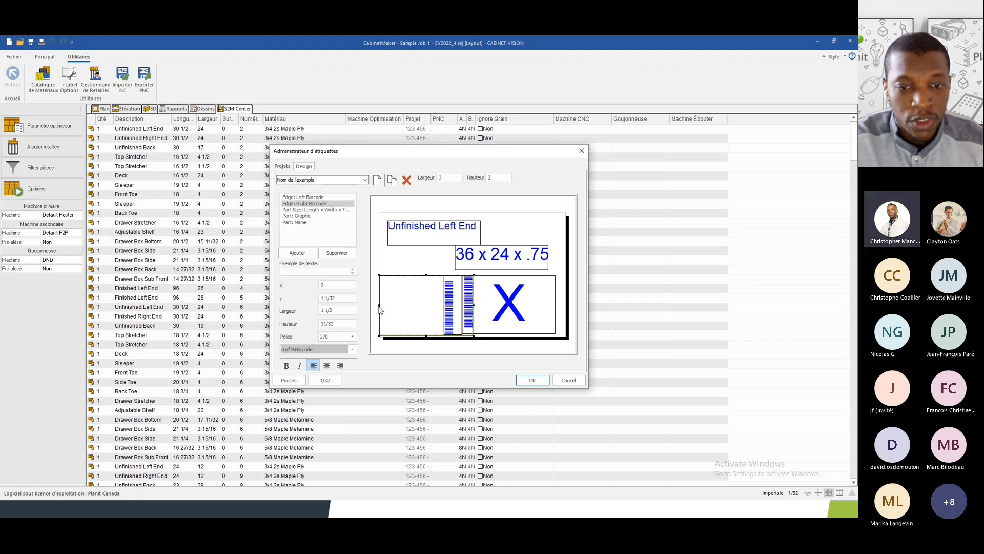
Narrow the right edge barcode to about 3/16 and move it to the part graphic's right side, at about X 2 27/32 and Y 1
drag(379, 305, 463, 306)
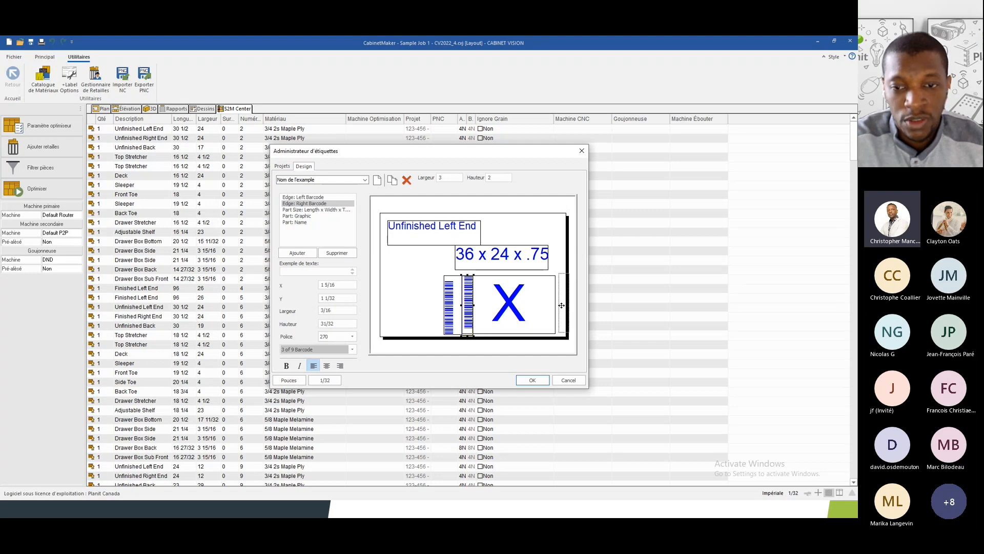
drag(559, 306, 560, 306)
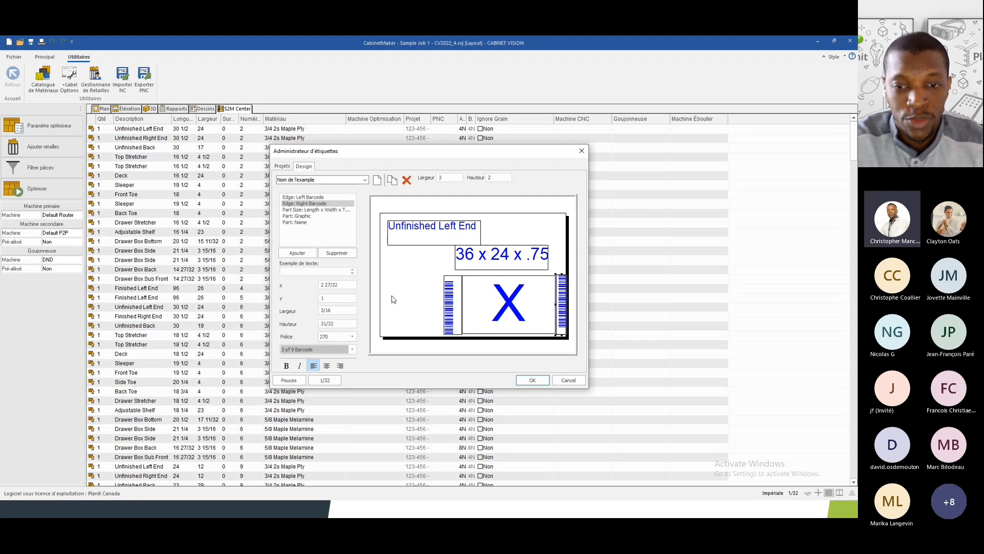
click(452, 309)
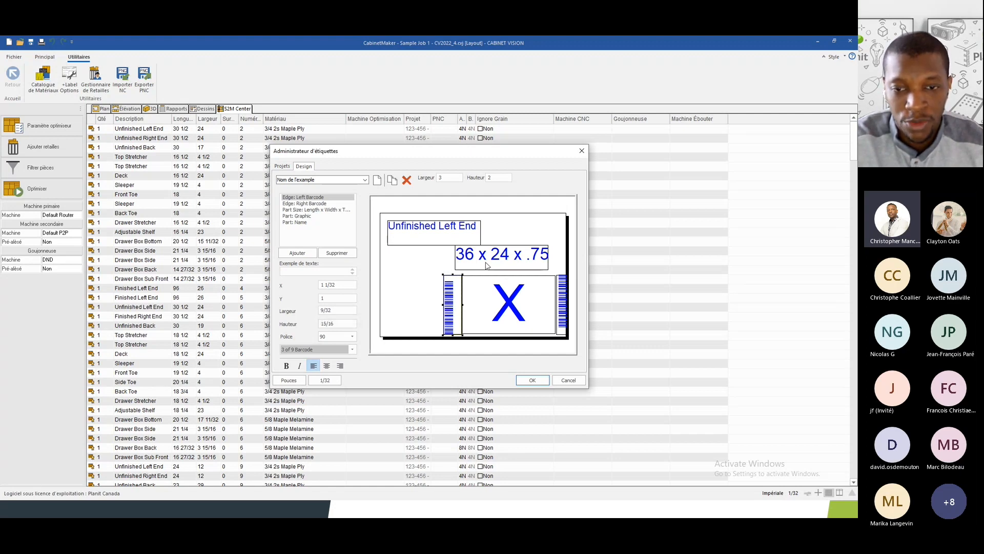
click(509, 303)
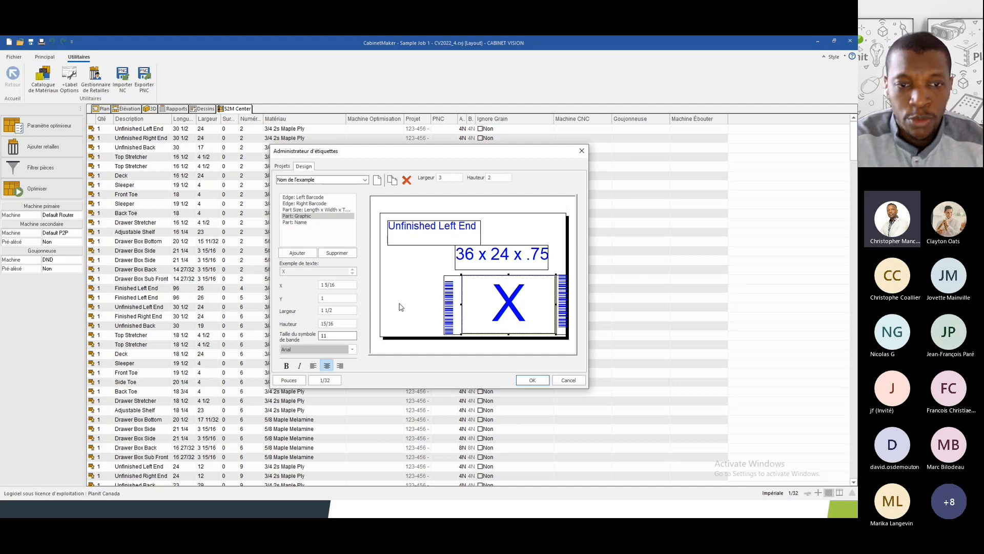
Open the Bore & Dowel 4 x 3 label and examine its edge barcode and left orientation symbol fields
click(330, 181)
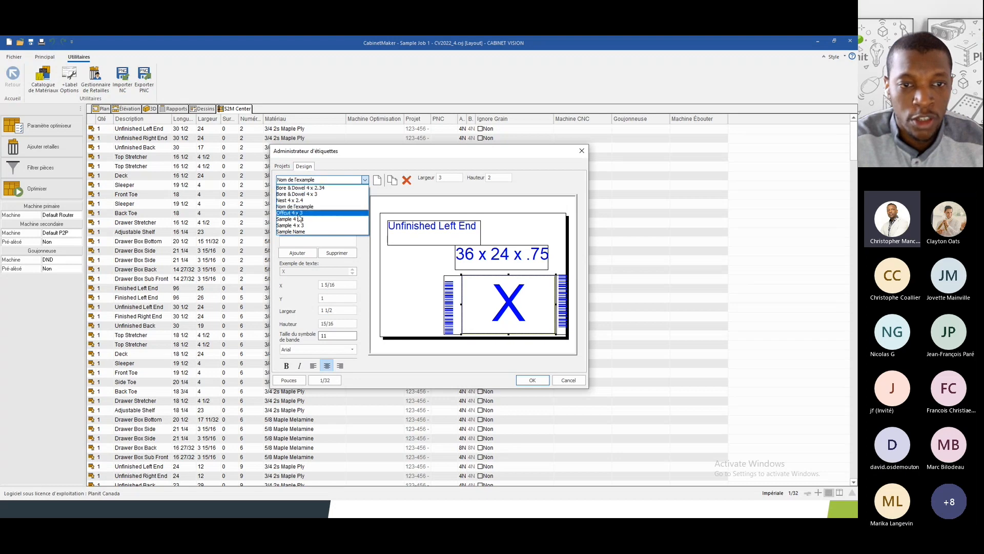
click(296, 195)
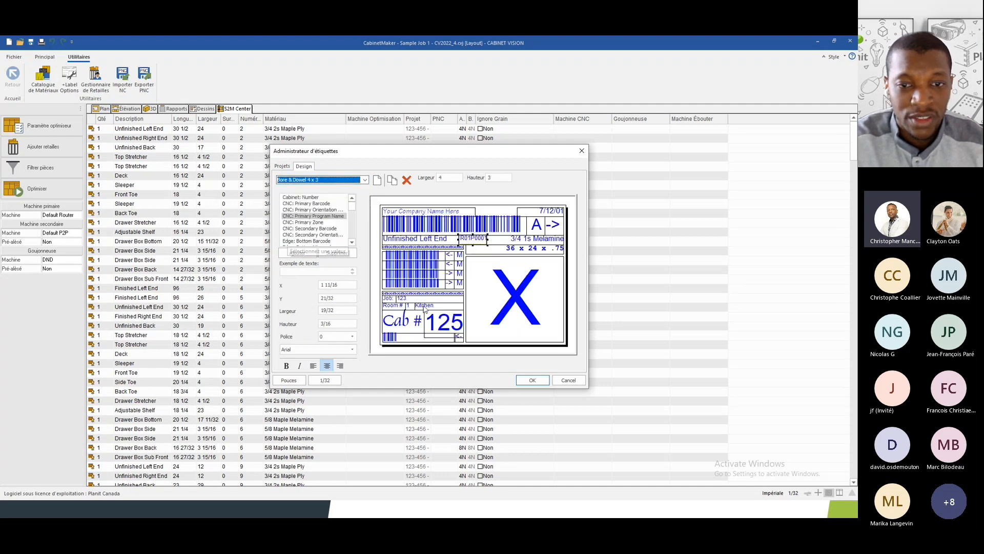
click(410, 258)
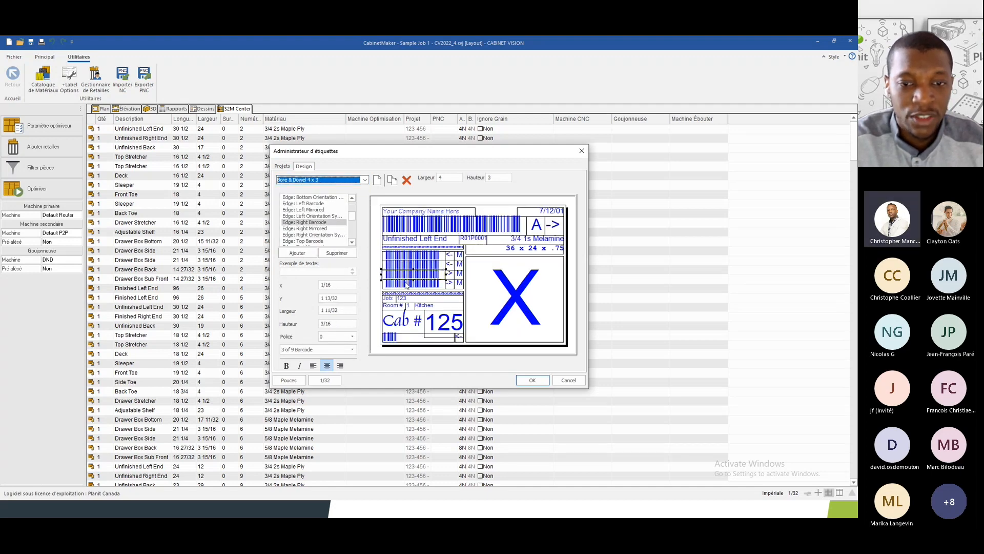
click(404, 255)
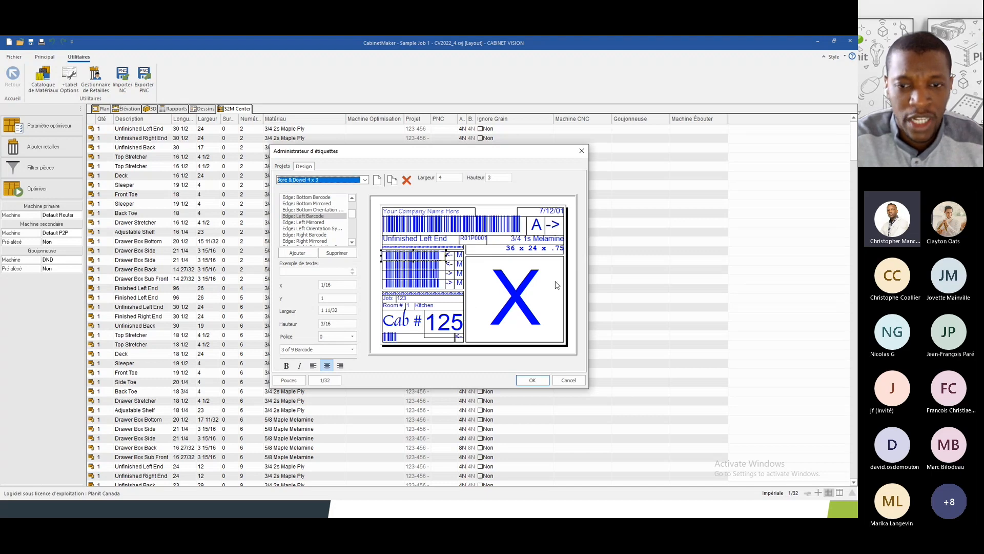
click(411, 264)
click(409, 282)
click(422, 255)
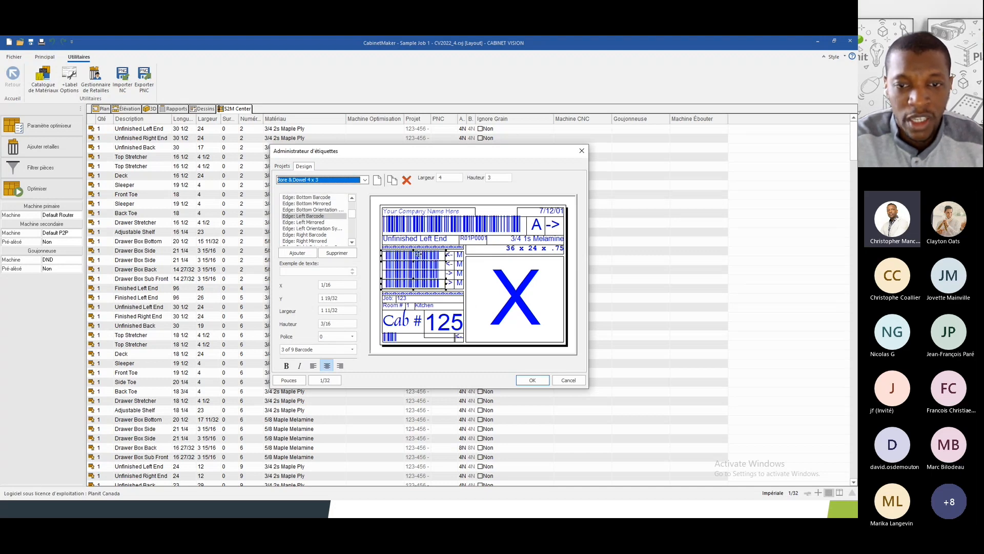
click(449, 255)
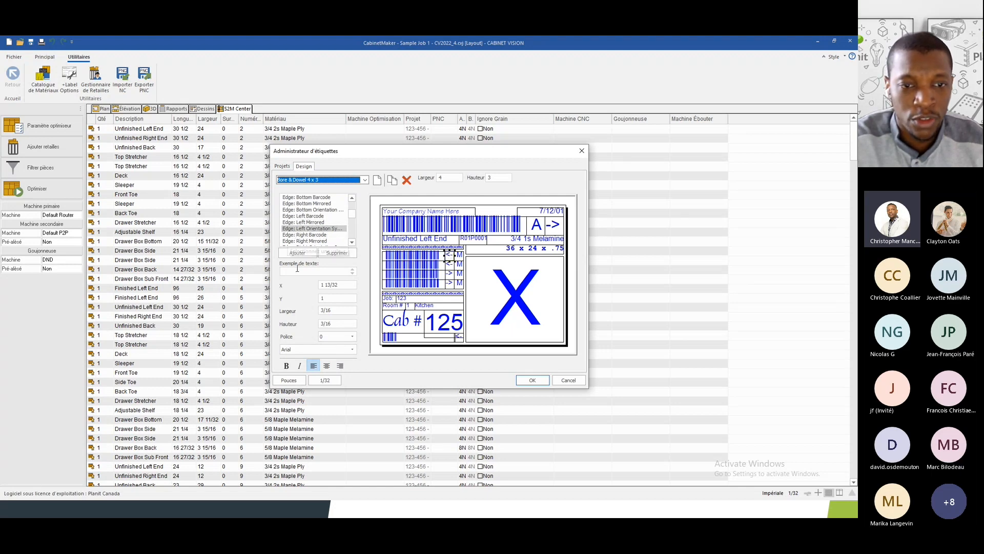
Check which Edge fields can be added to the Bore & Dowel 4 x 3 label
click(299, 255)
drag(477, 214, 477, 288)
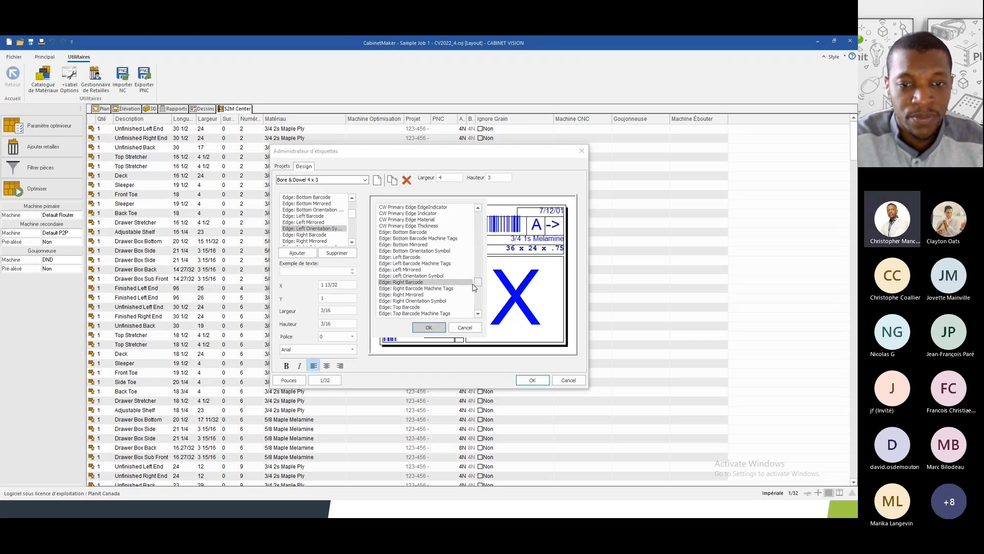
click(401, 263)
click(430, 327)
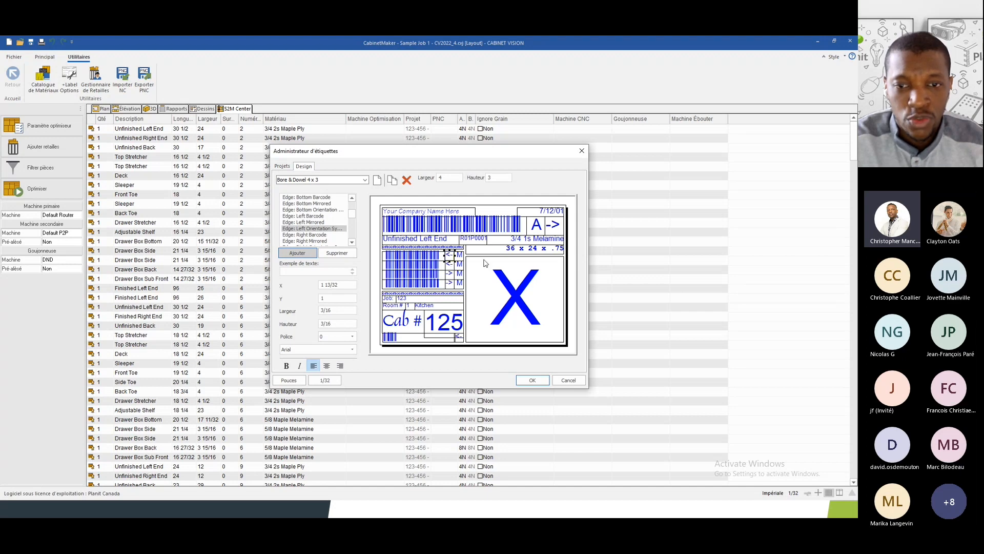
Examine the edge barcodes, primary and secondary CNC barcodes, and Cab # text on the Bore & Dowel 4 x 3 label
click(421, 256)
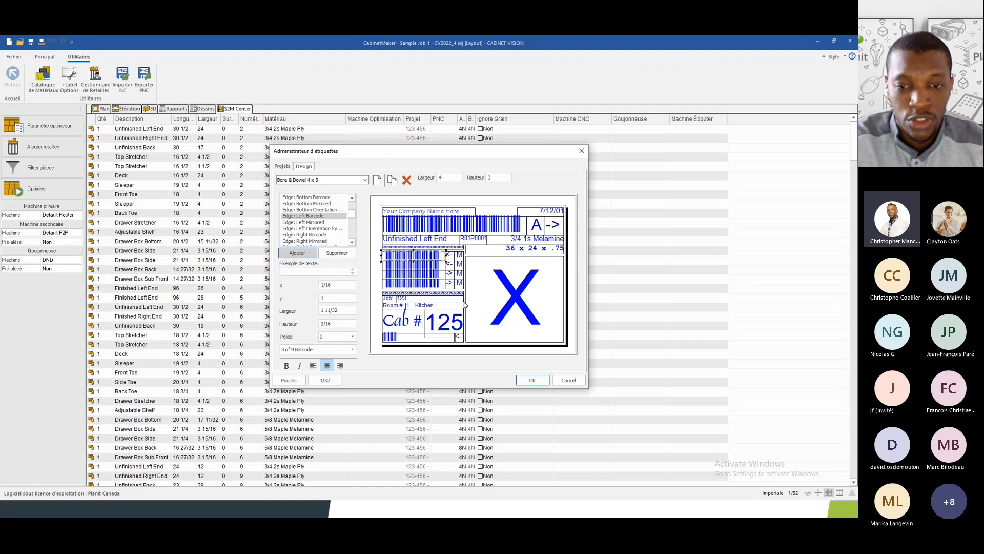
click(435, 263)
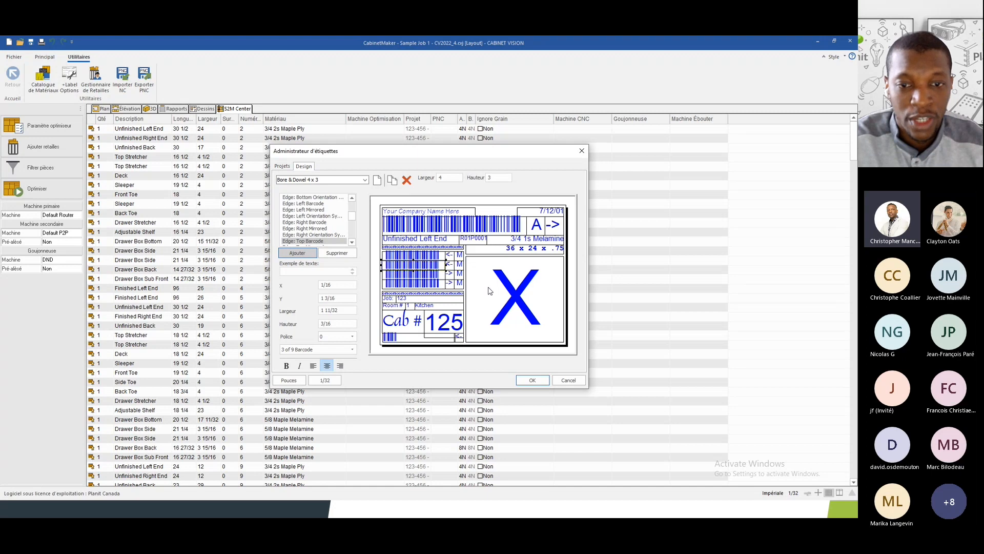
click(413, 225)
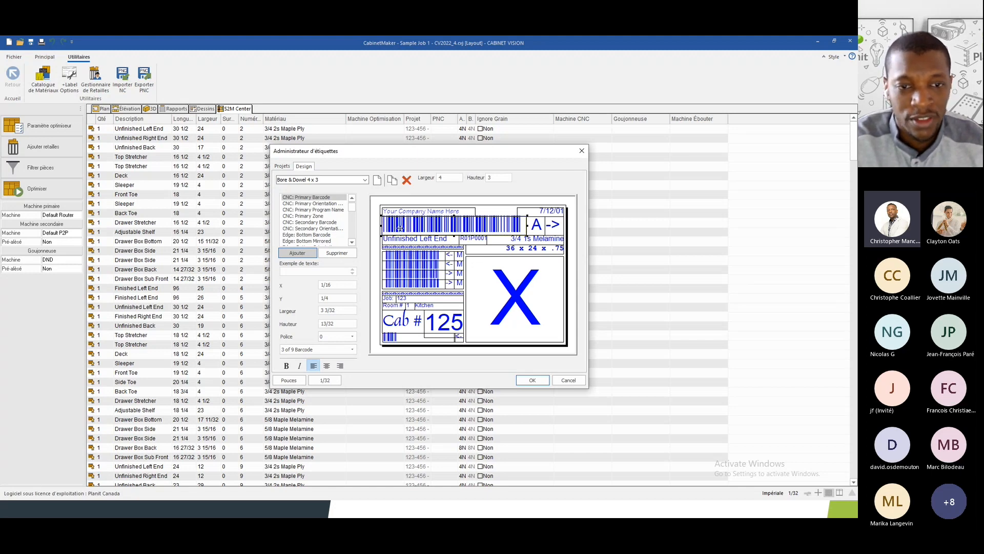
click(388, 337)
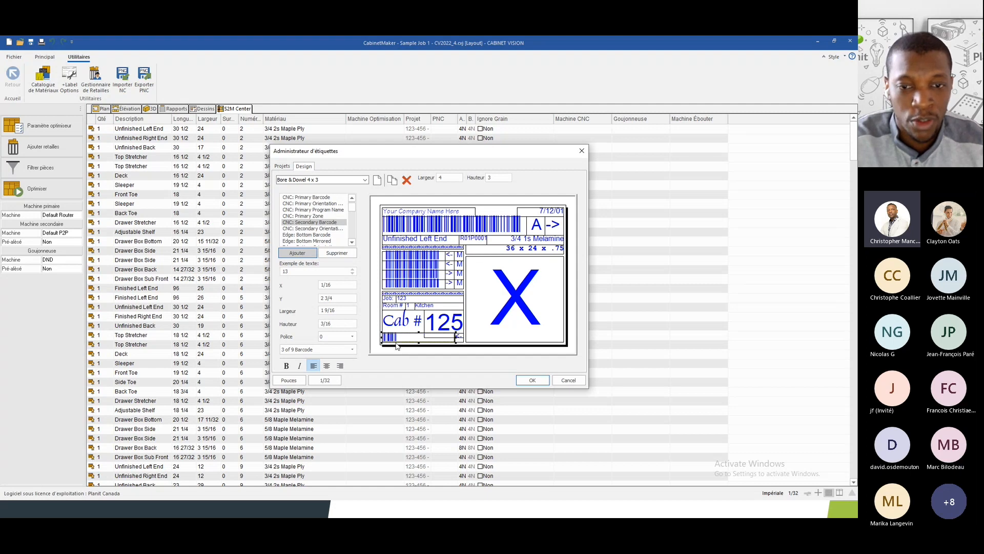
click(410, 255)
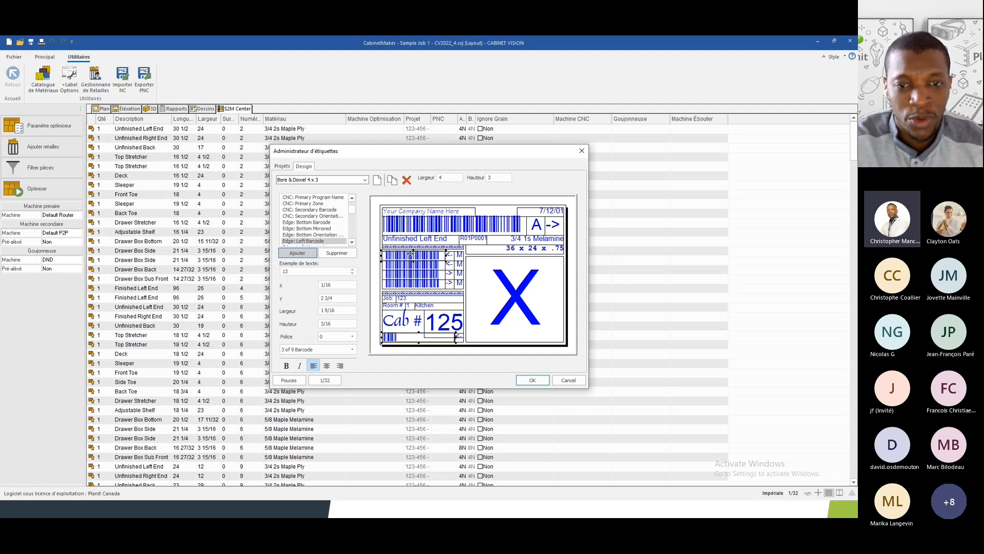
click(403, 263)
click(401, 272)
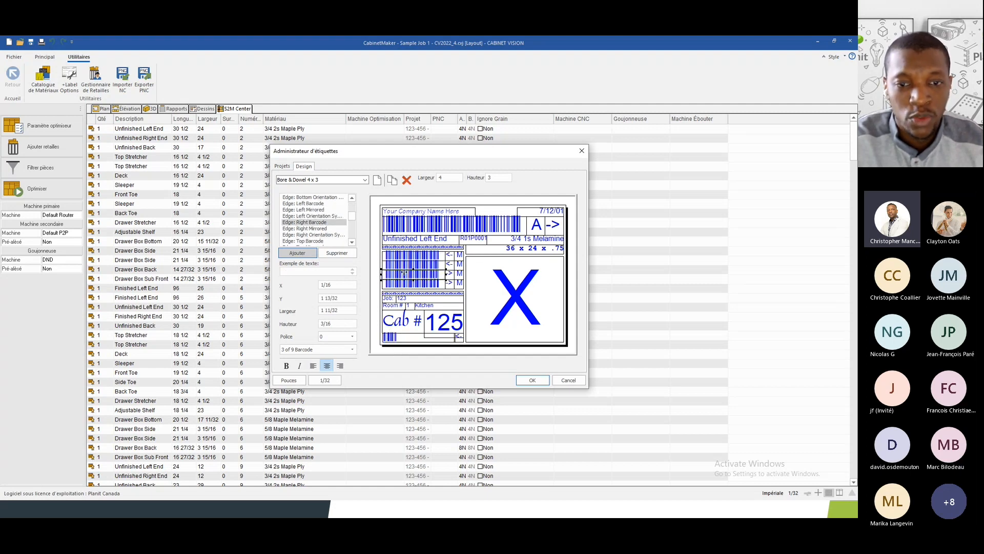
click(403, 282)
click(409, 265)
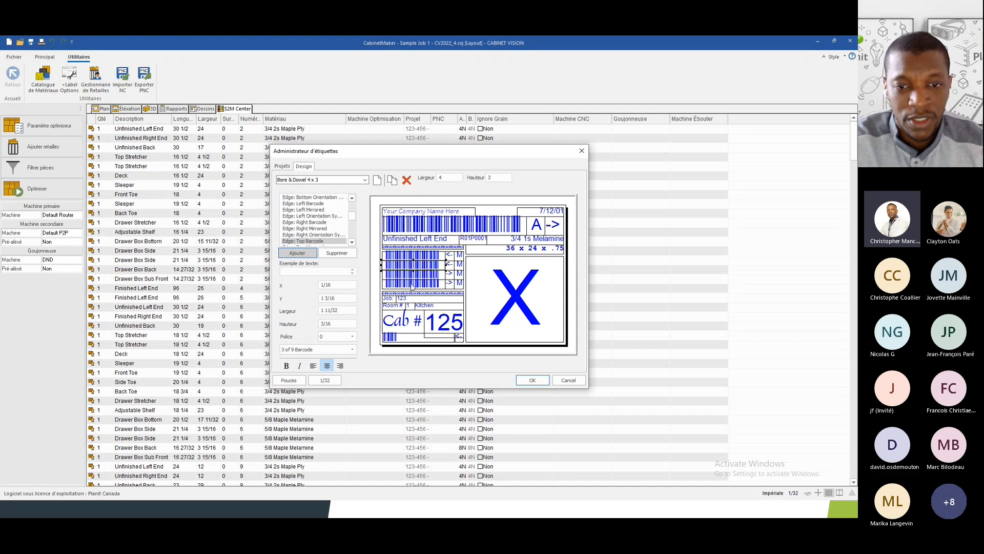
click(395, 284)
click(412, 319)
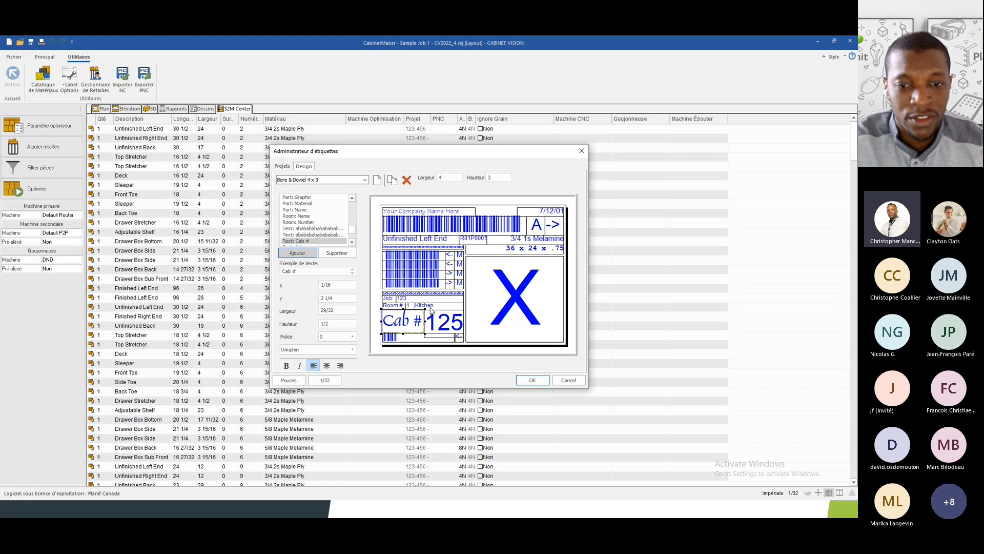
Review the Cabinet fields available for the cabinet number, and return to the Nom de l'example label design
click(433, 313)
click(298, 253)
drag(478, 214, 479, 257)
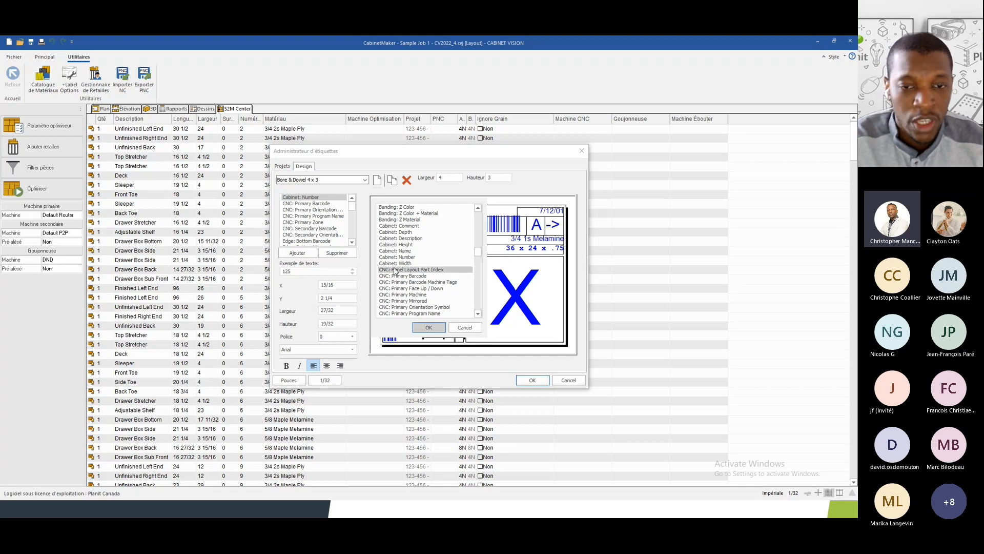
click(461, 327)
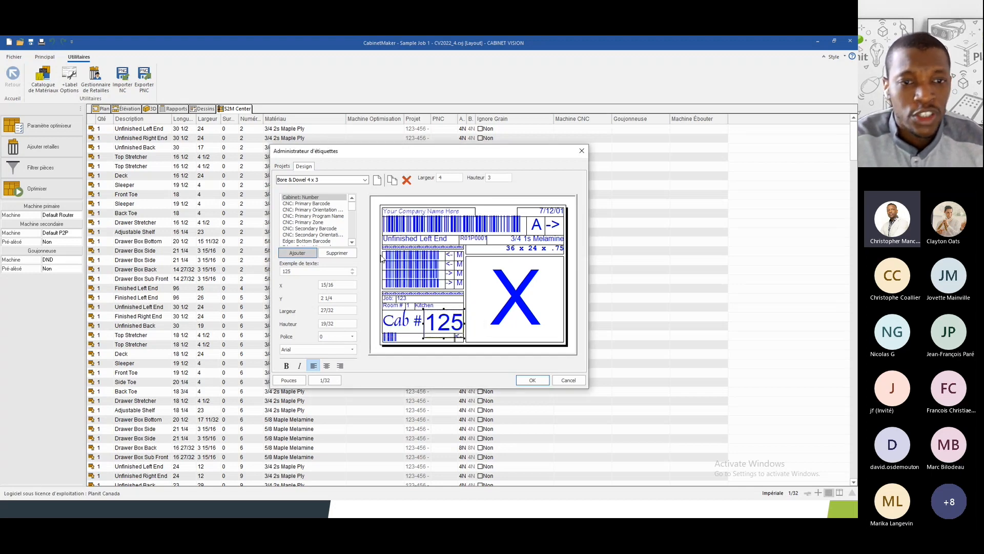
click(309, 181)
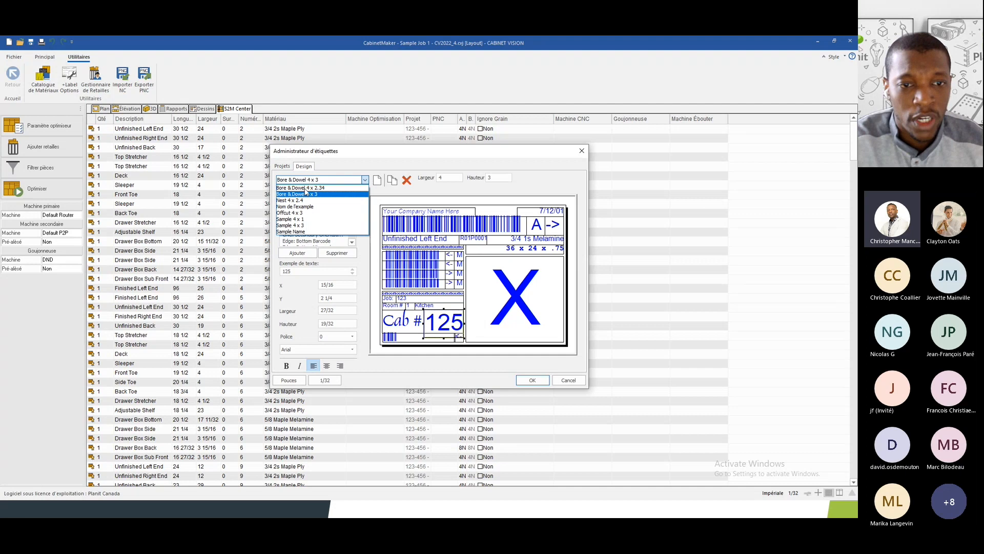
click(295, 207)
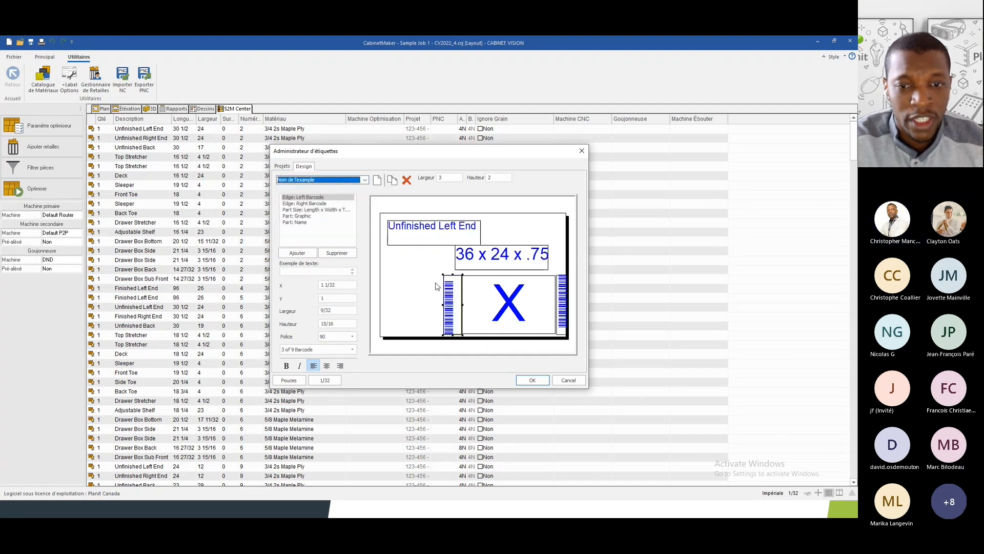
Delete the part size and part name fields from the Nom de l'example label
click(477, 265)
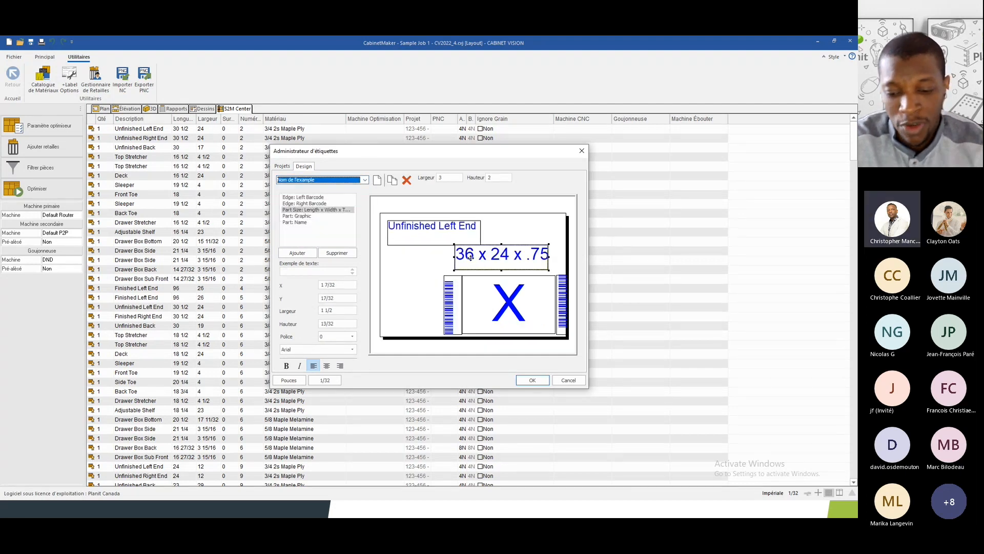
click(335, 254)
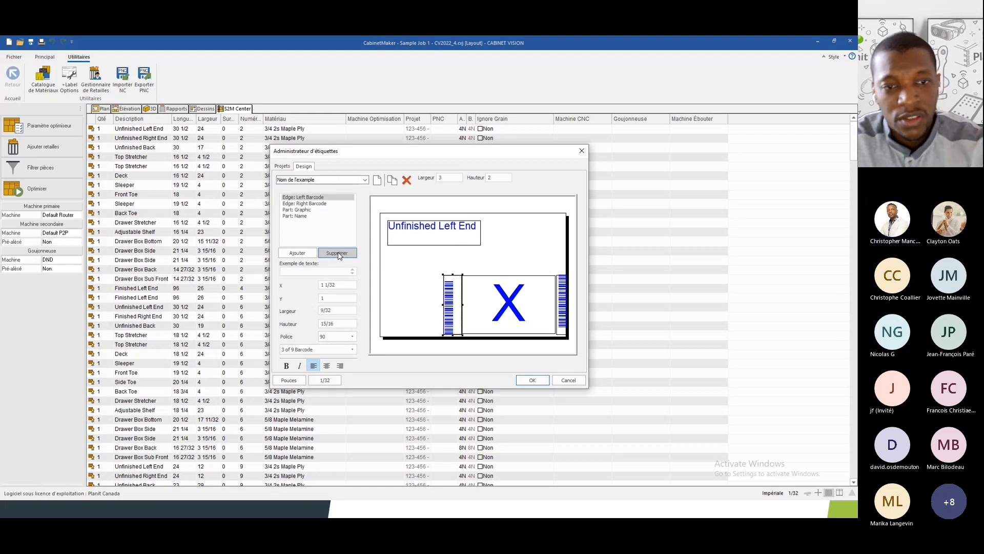
click(432, 236)
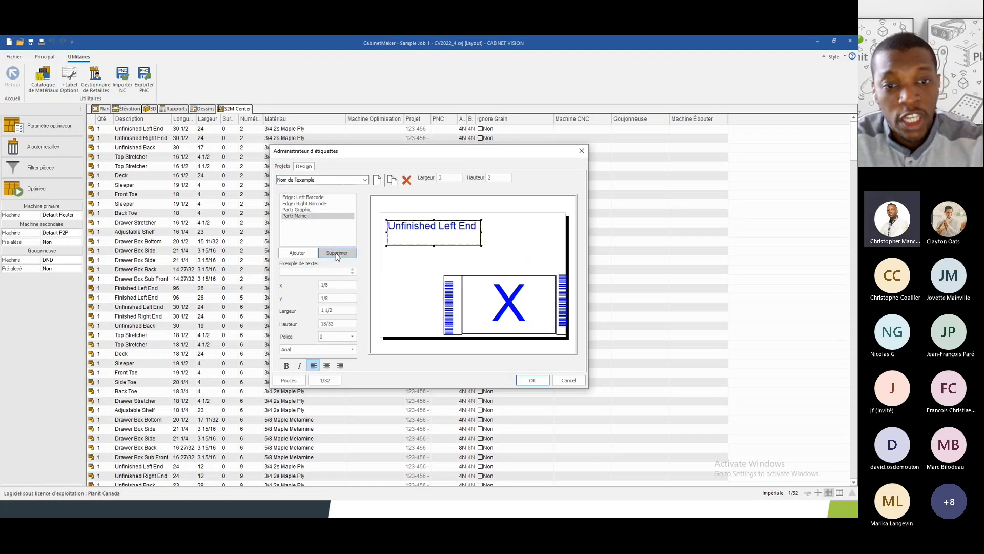
click(335, 253)
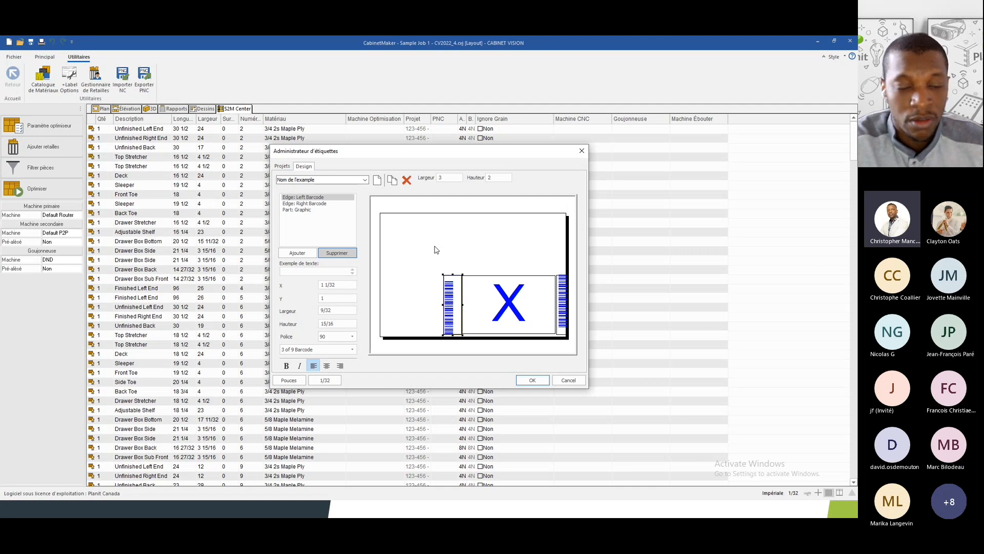
Add the Banding: Materials field to the label at about X 1/8, Y 3/16, and enlarge its height to about 25/32
click(297, 254)
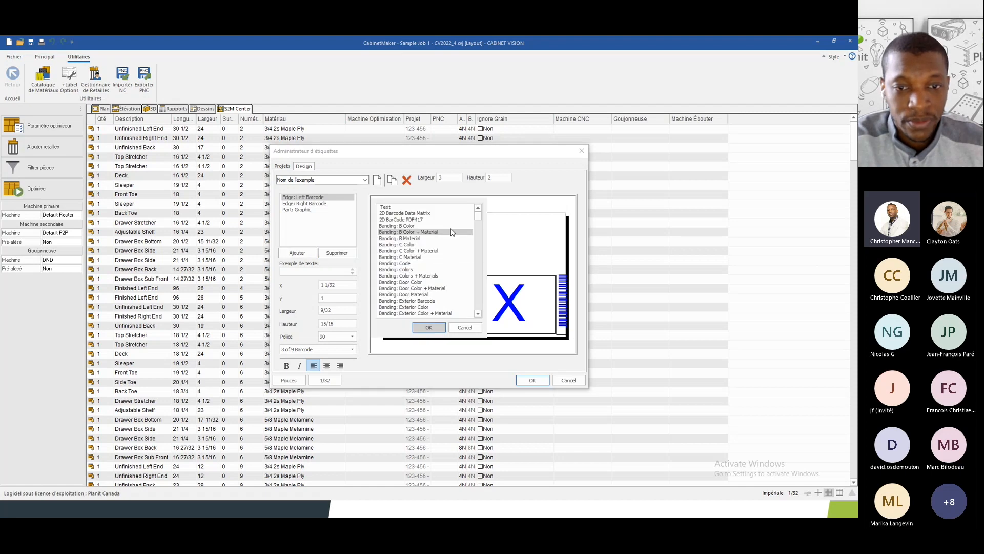
mouse_move(480, 218)
mouse_down()
mouse_move(477, 256)
mouse_move(477, 216)
mouse_up()
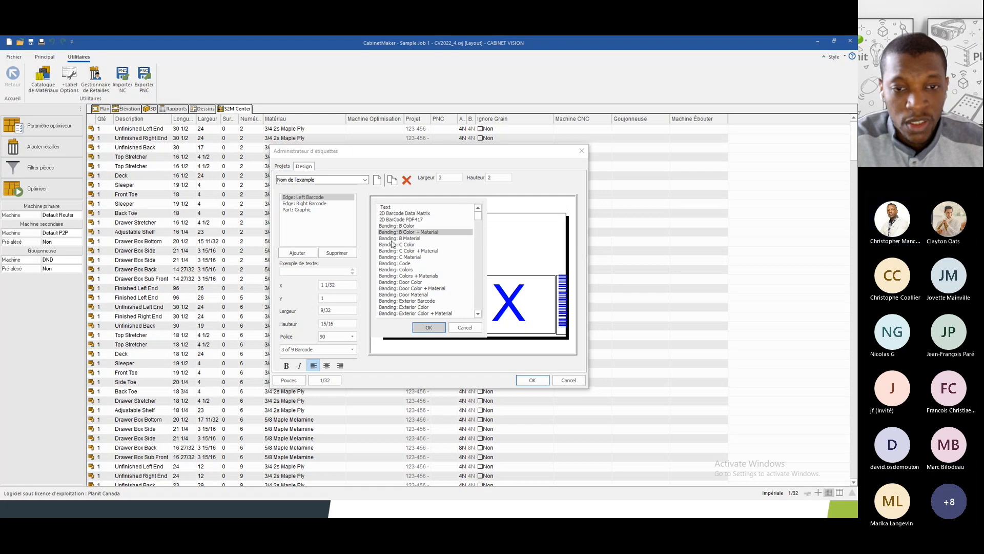
scroll(428, 252, down, 2)
scroll(428, 252, down, 3)
scroll(428, 252, down, 3)
scroll(428, 252, down, 2)
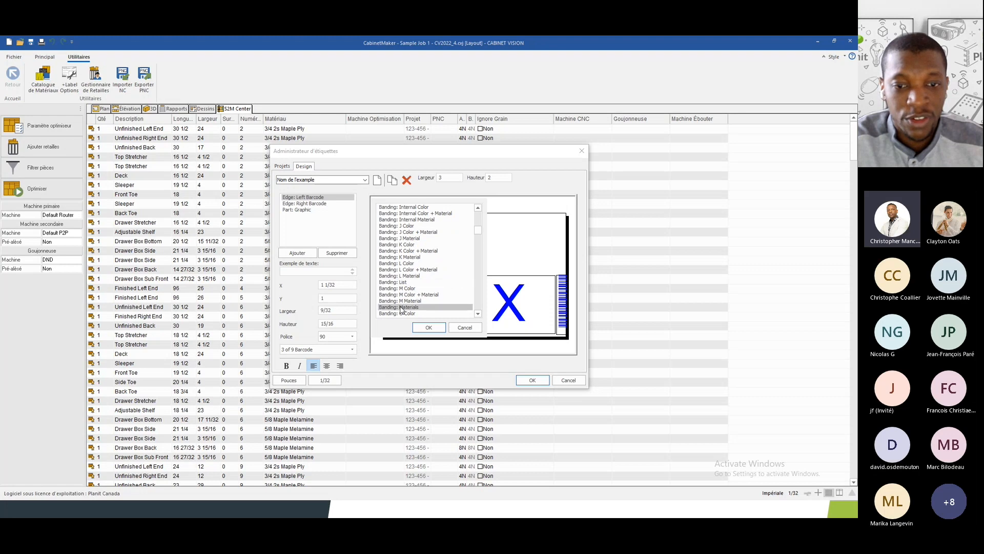
click(401, 308)
click(429, 327)
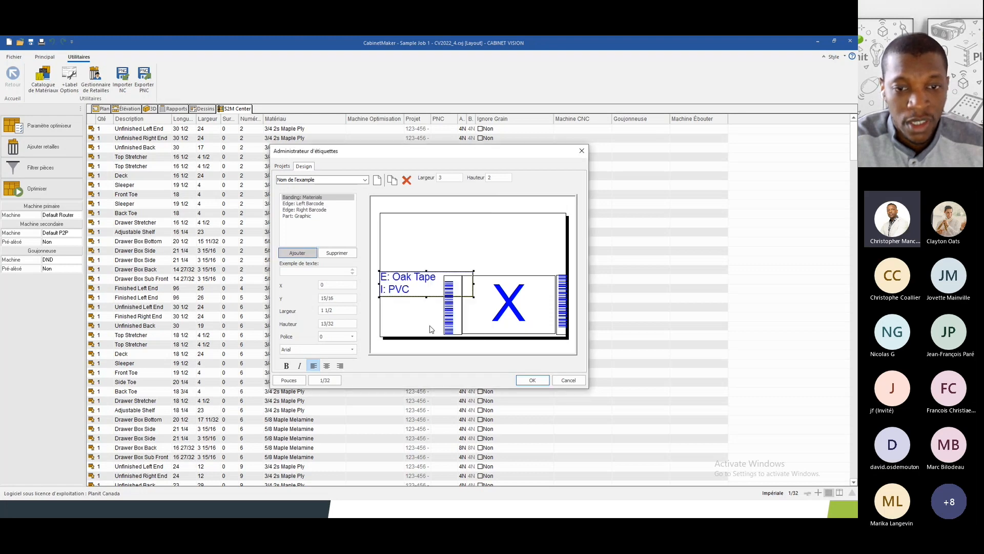
drag(423, 281, 429, 233)
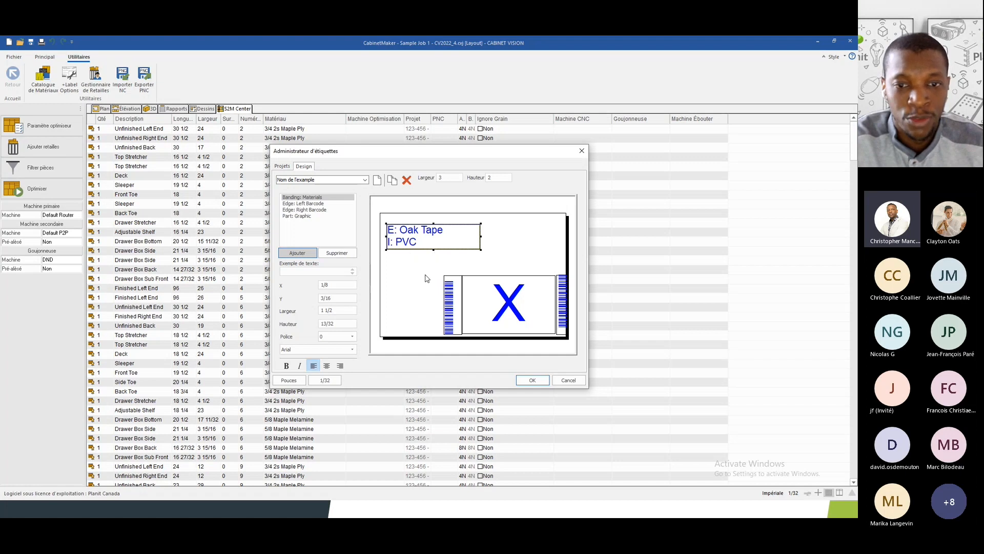
drag(434, 250, 433, 273)
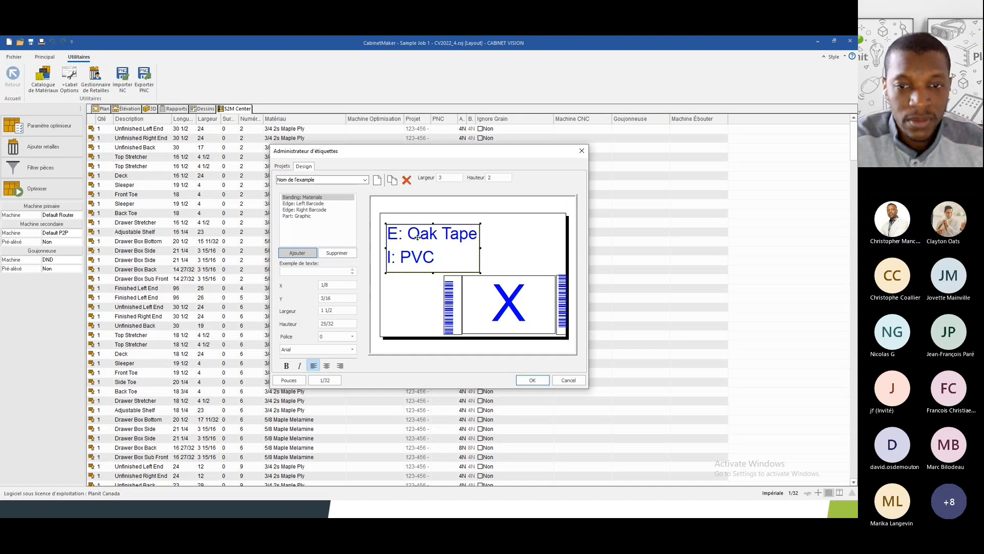
Delete the banding materials field from the label and cancel the label design session
click(322, 255)
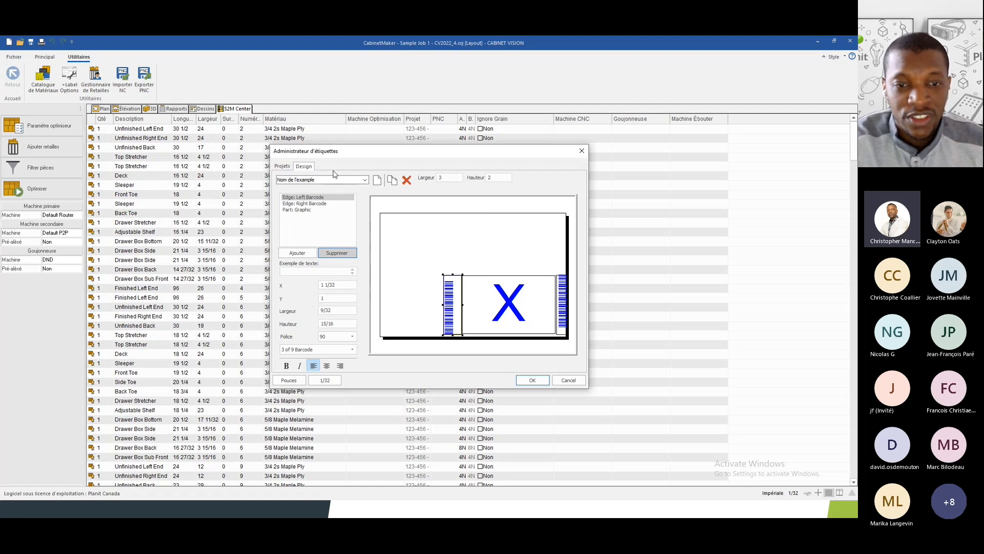
click(568, 380)
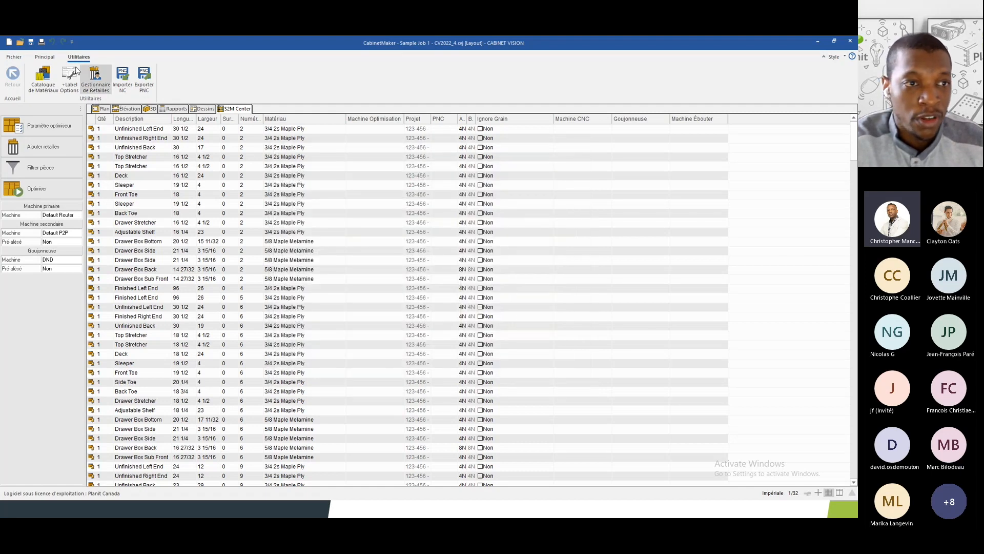
Check the part label and offcut label assigned in the Default Router's output properties in the machine catalogue
click(45, 57)
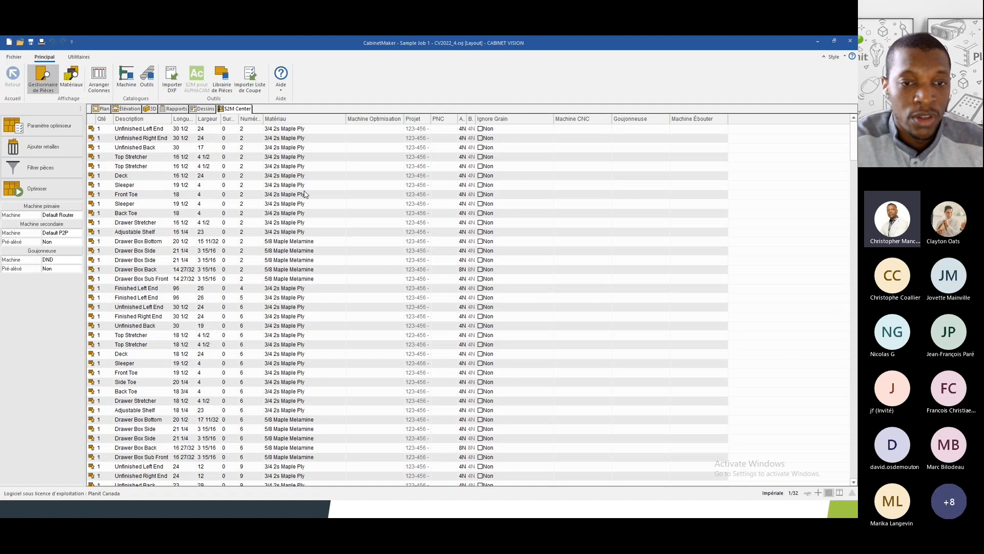
click(126, 80)
click(323, 186)
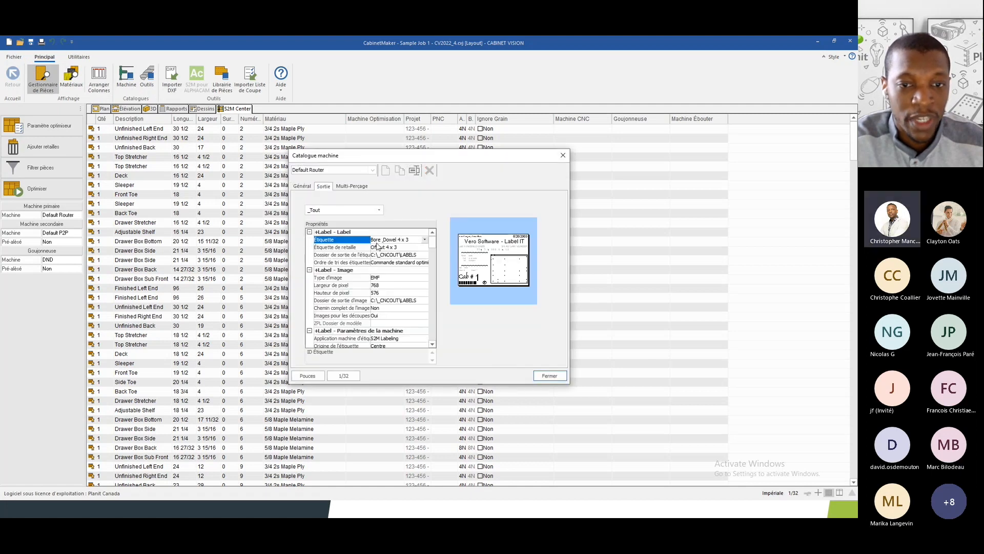
click(396, 241)
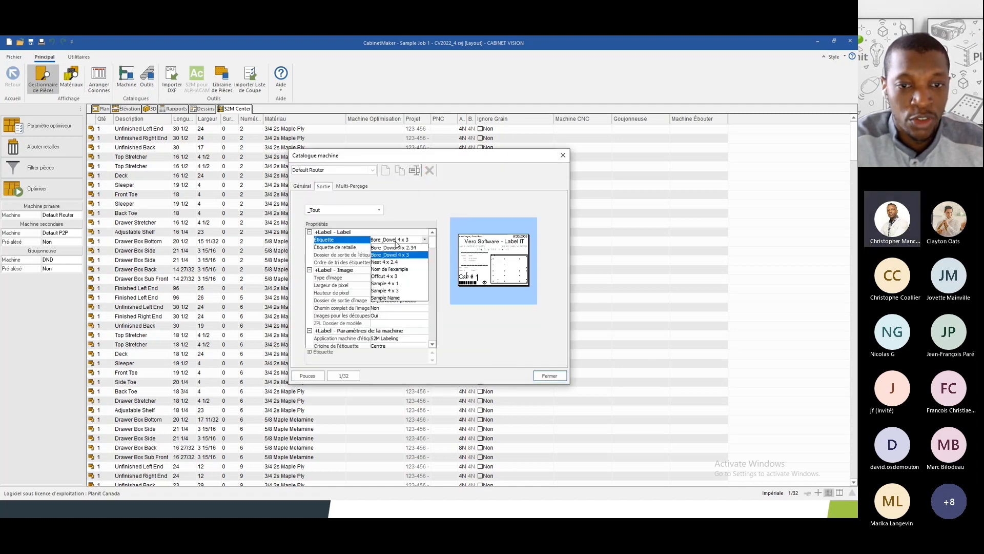
click(396, 241)
click(392, 248)
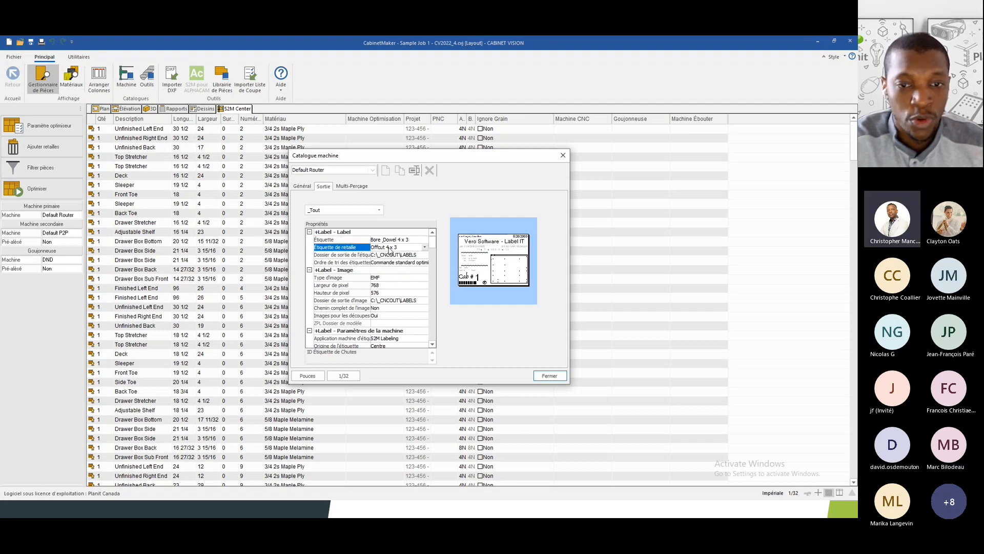
click(546, 379)
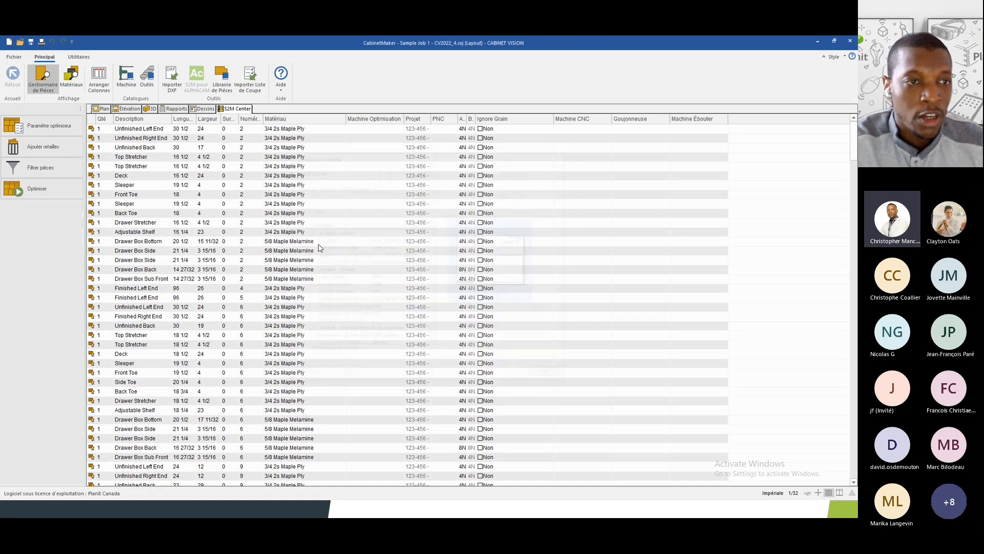
Open the Offcut 4 x 3 label design and examine its OFFCUT text, part size and material name fields
click(79, 57)
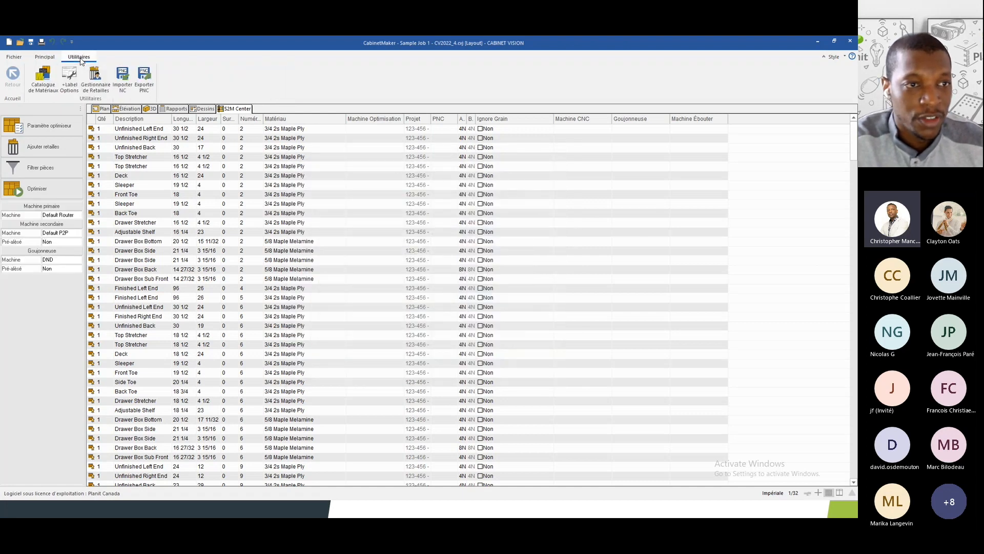
click(68, 81)
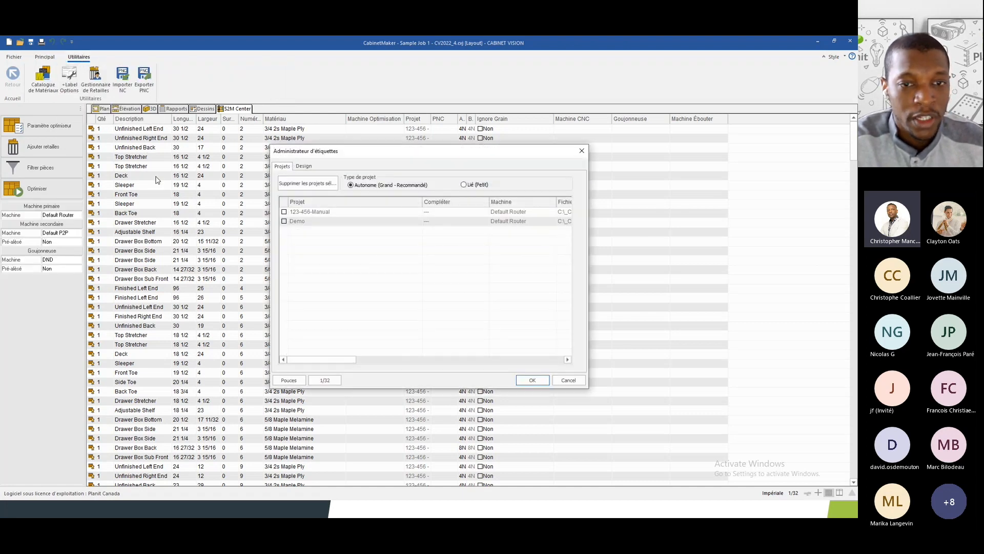
click(304, 166)
click(323, 181)
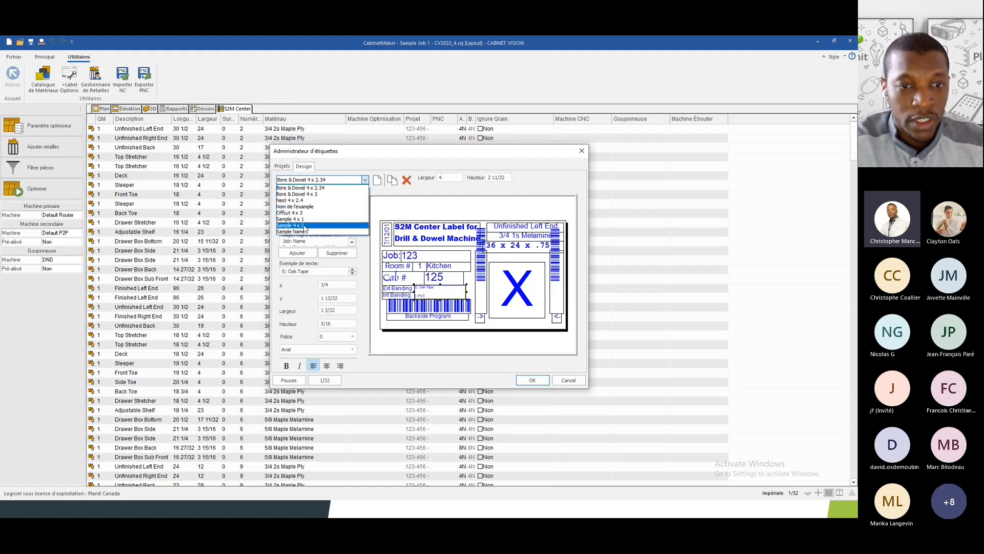
click(293, 213)
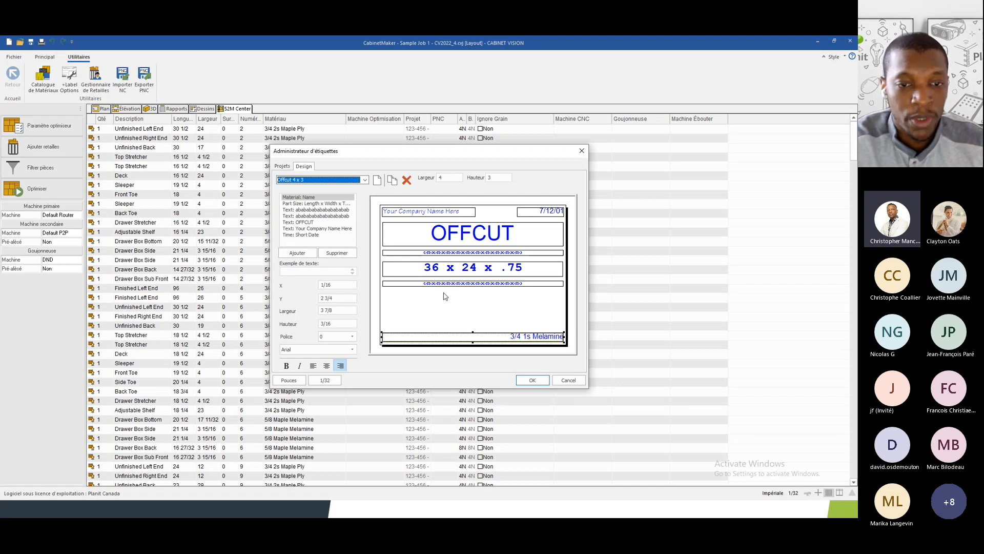
click(451, 239)
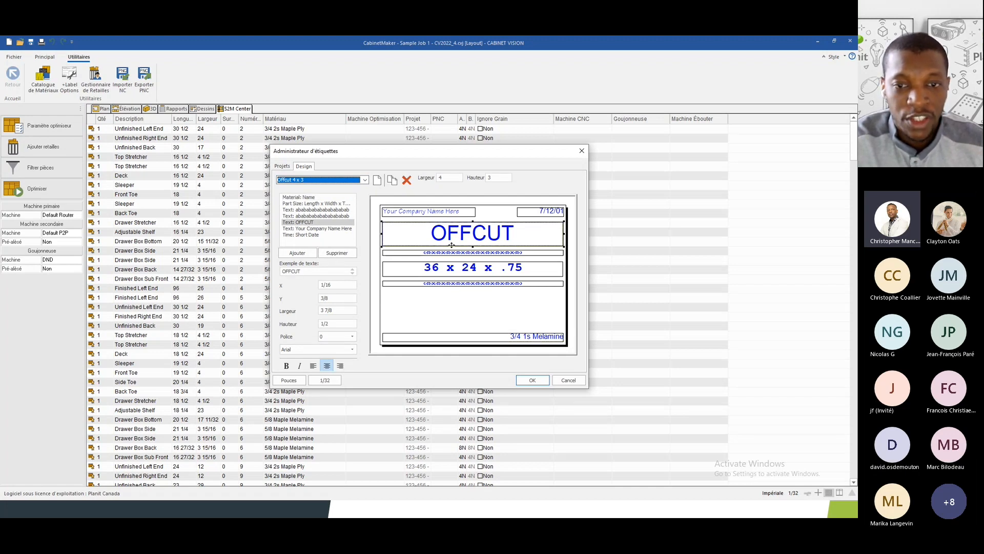
click(435, 268)
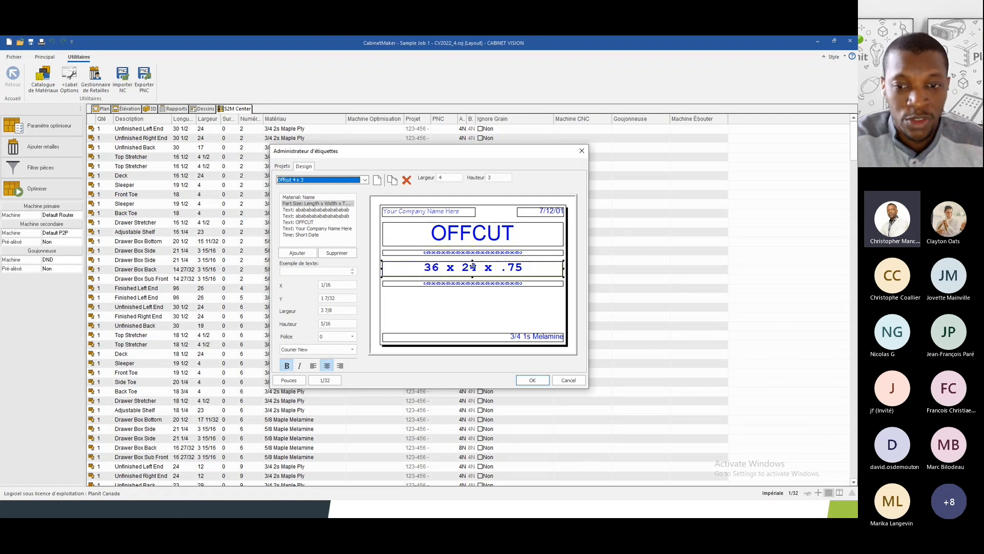
click(536, 339)
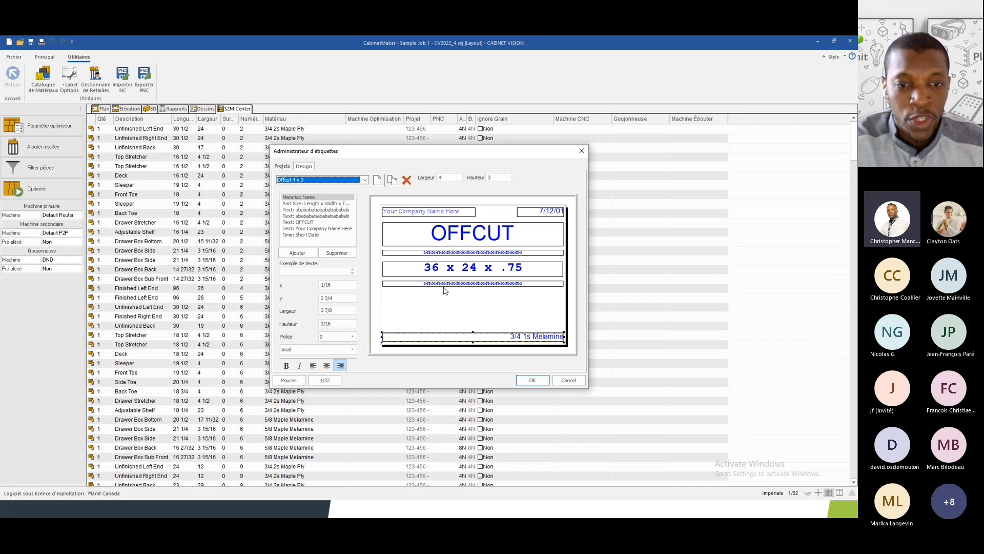
click(568, 379)
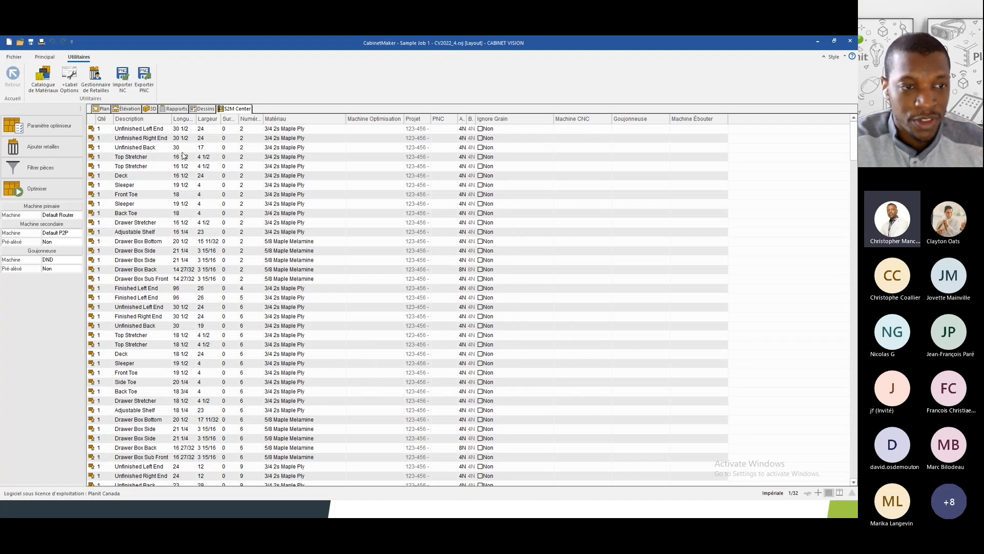
Optimise the job's parts and open the output settings for CNC code and labels
click(31, 194)
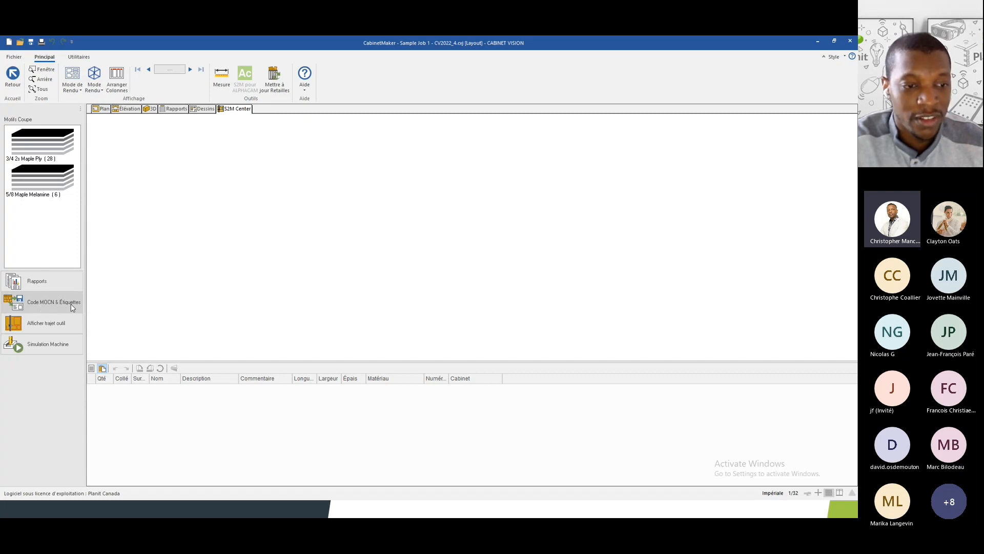
click(56, 309)
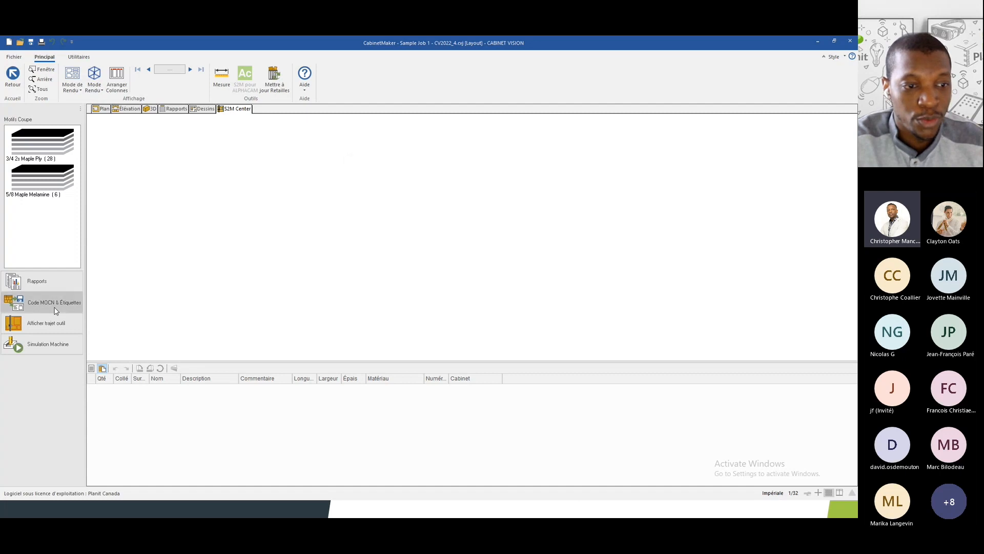
Turn on label image output, check its output directory, and turn label image output back off
click(451, 236)
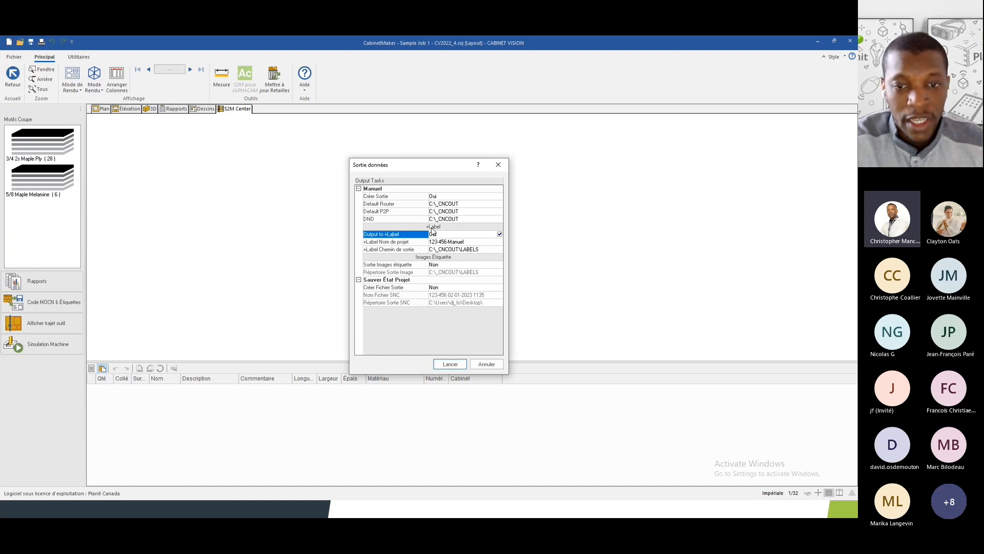
click(434, 266)
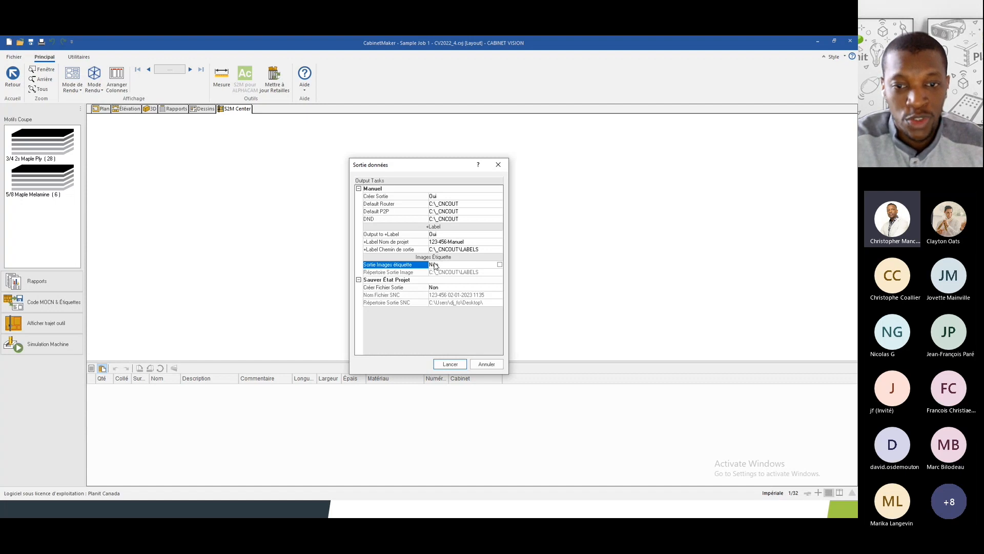
click(502, 267)
click(473, 272)
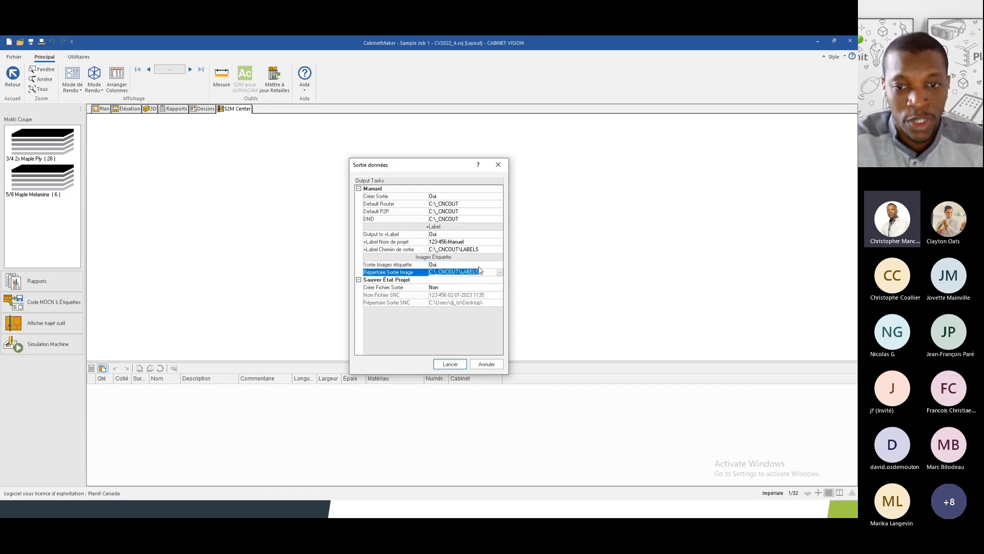
click(484, 265)
click(500, 265)
Review the +Label output option, output path and project name, and cancel the data output
click(446, 236)
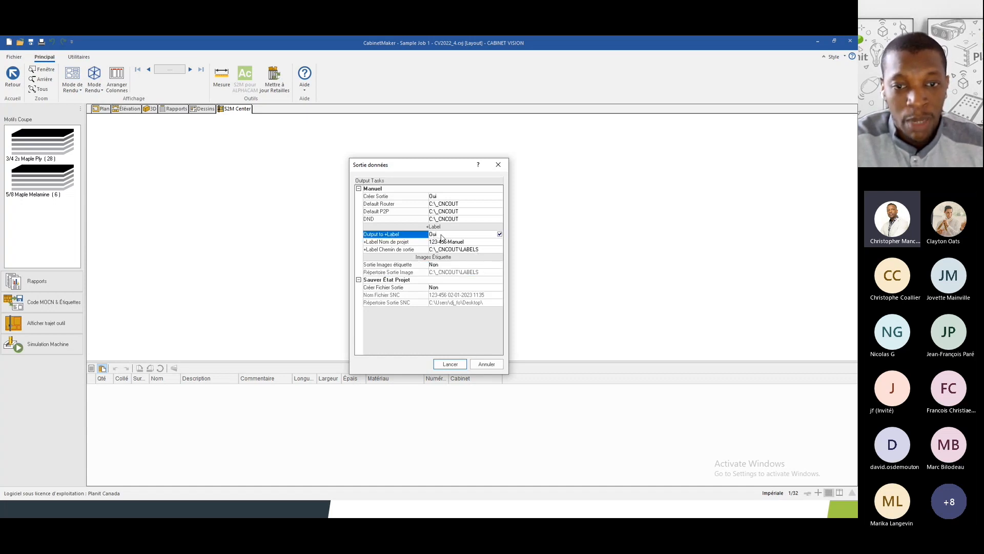
click(496, 250)
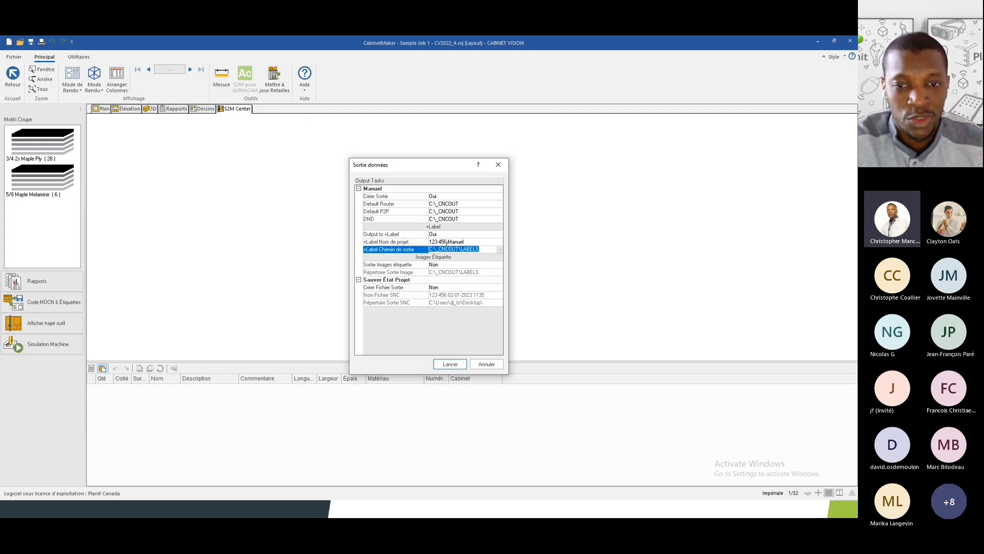
click(441, 243)
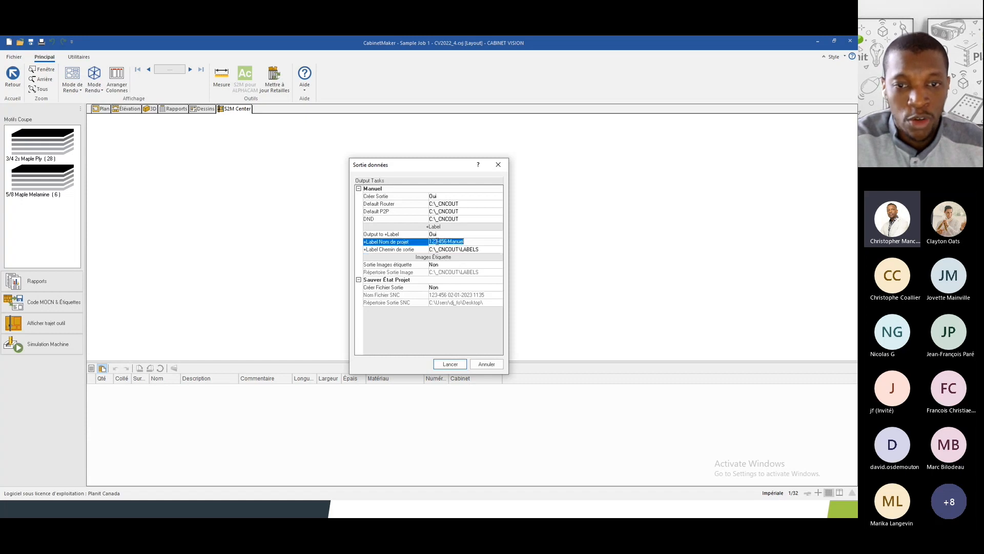
click(487, 364)
View the 3/4 2s Maple Ply cutting patterns from the first sheet through sheet 4
click(65, 153)
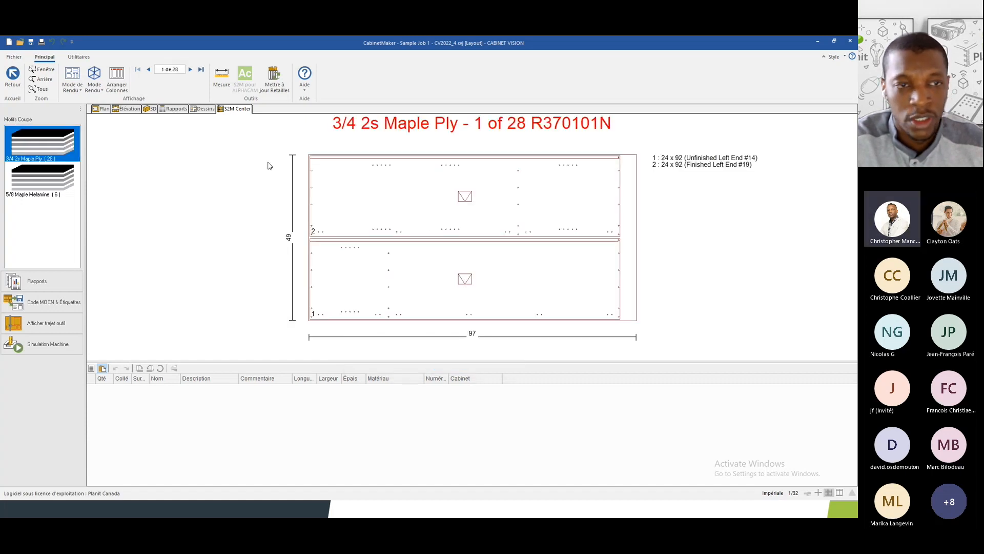
click(190, 69)
click(190, 69)
click(191, 70)
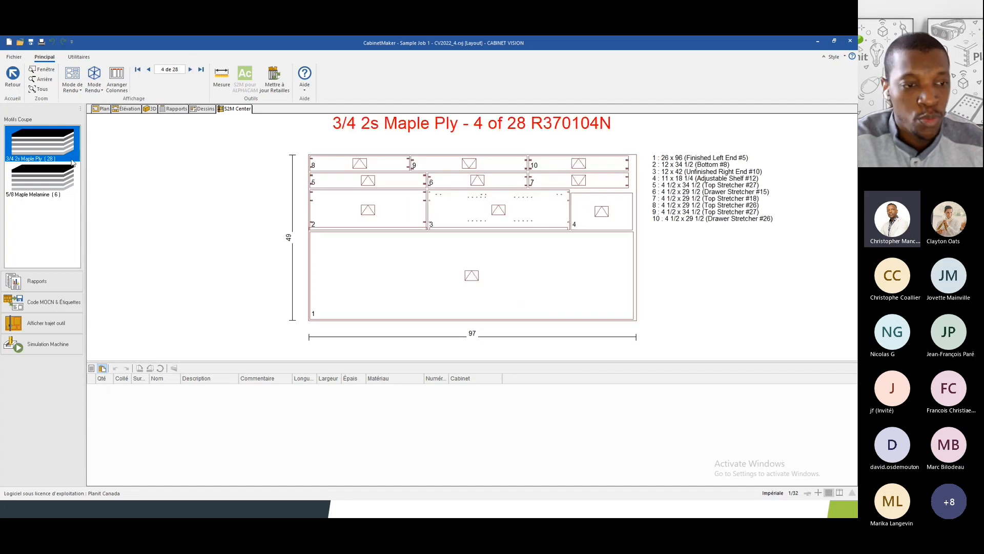
Output the job's CNC code and labels with the +Label project name Test Webinaire, and close the output report
click(49, 301)
click(448, 242)
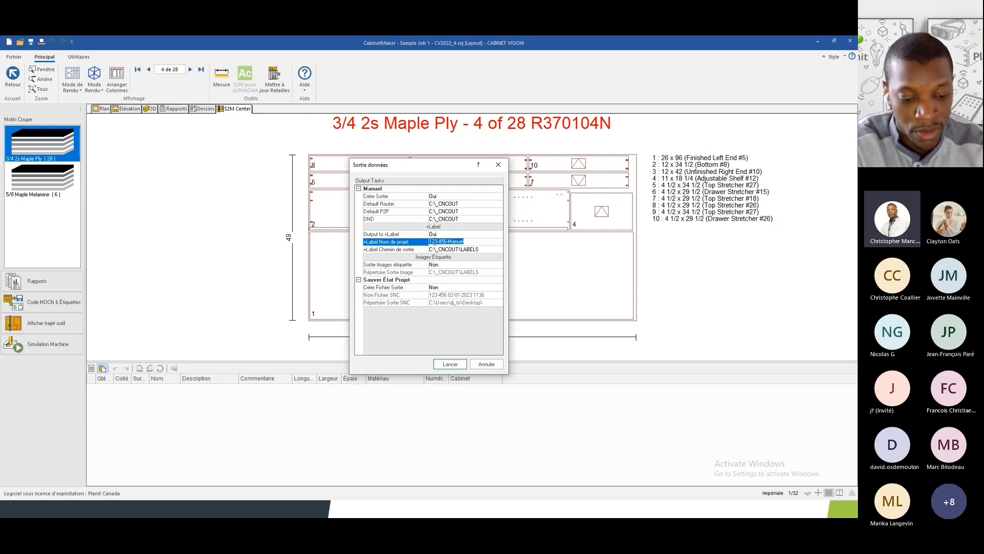
text(Test)
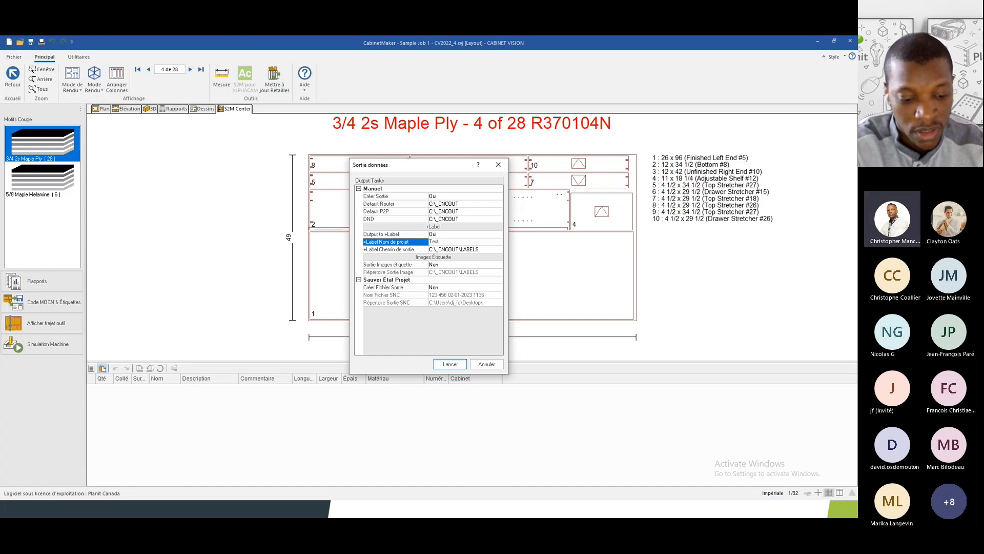
text( We)
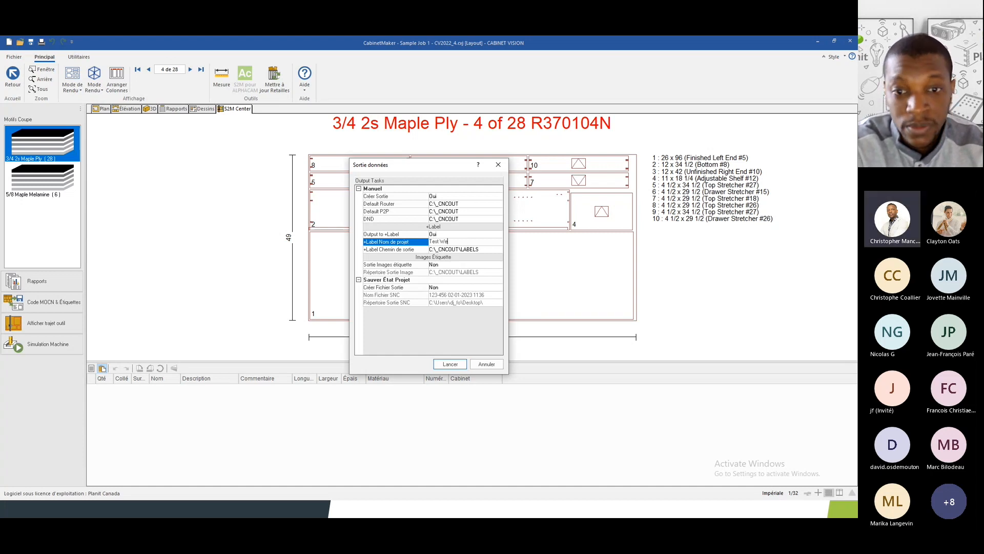
text(binaire)
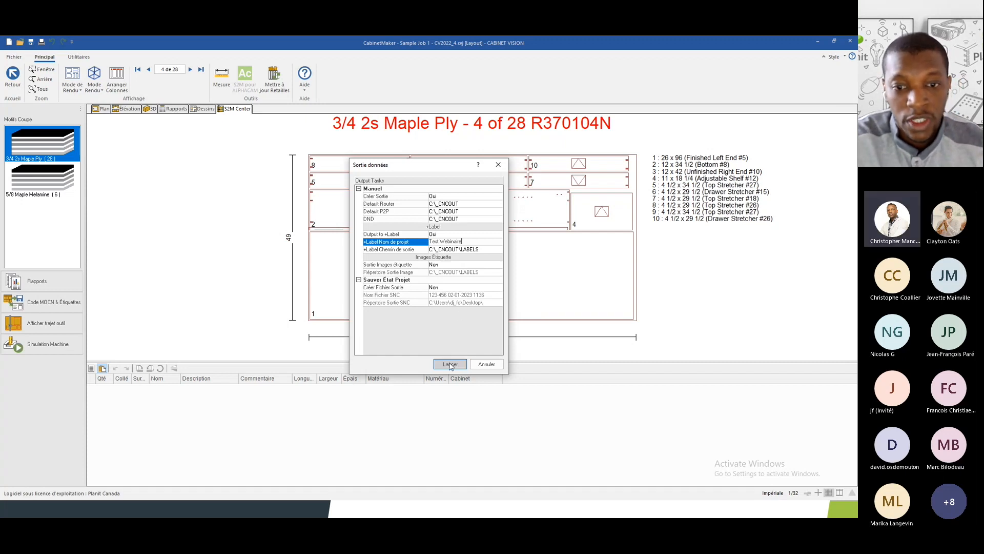
click(450, 365)
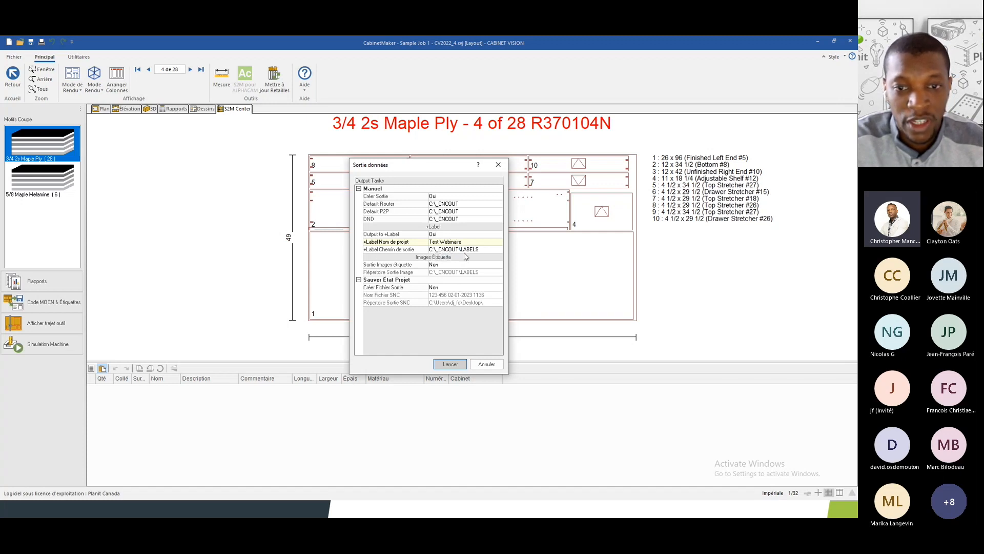
key(Return)
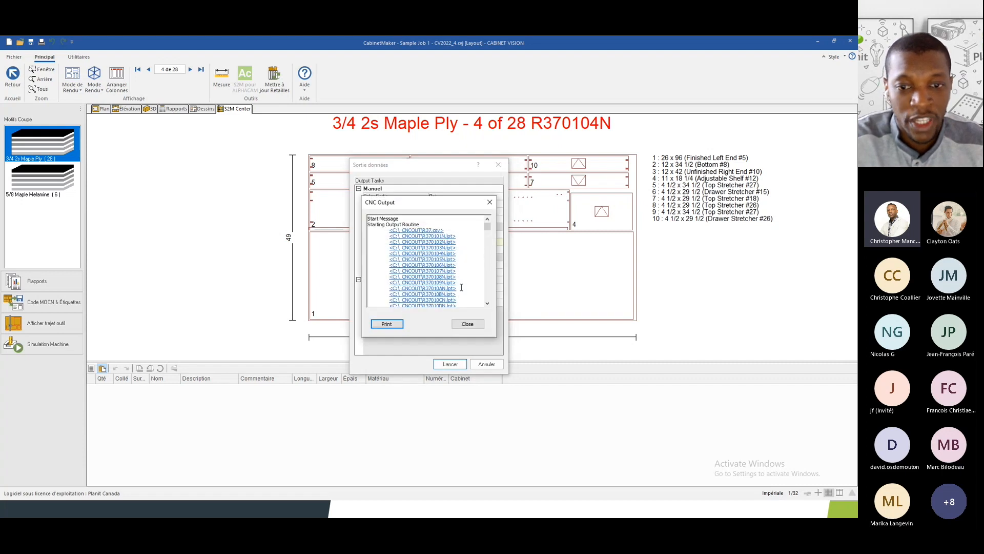
click(467, 324)
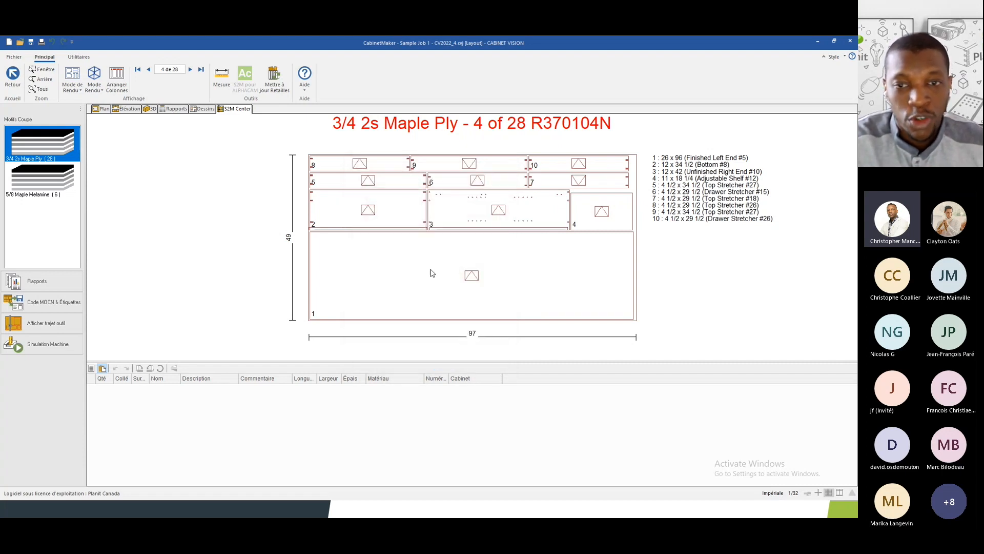
Switch to xLabel for S2M 2022 from the desktop and maximise its window
key(super+d)
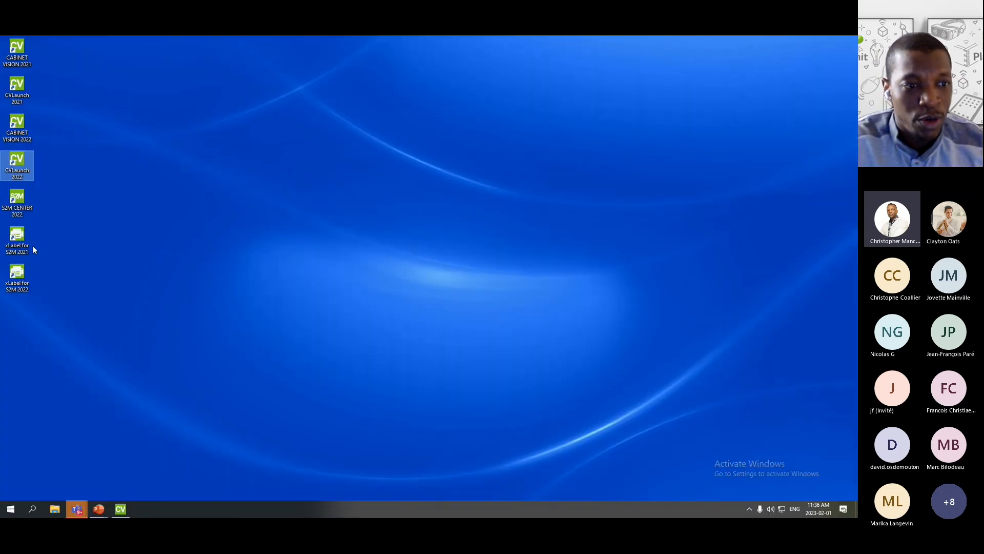
click(17, 275)
double_click(17, 275)
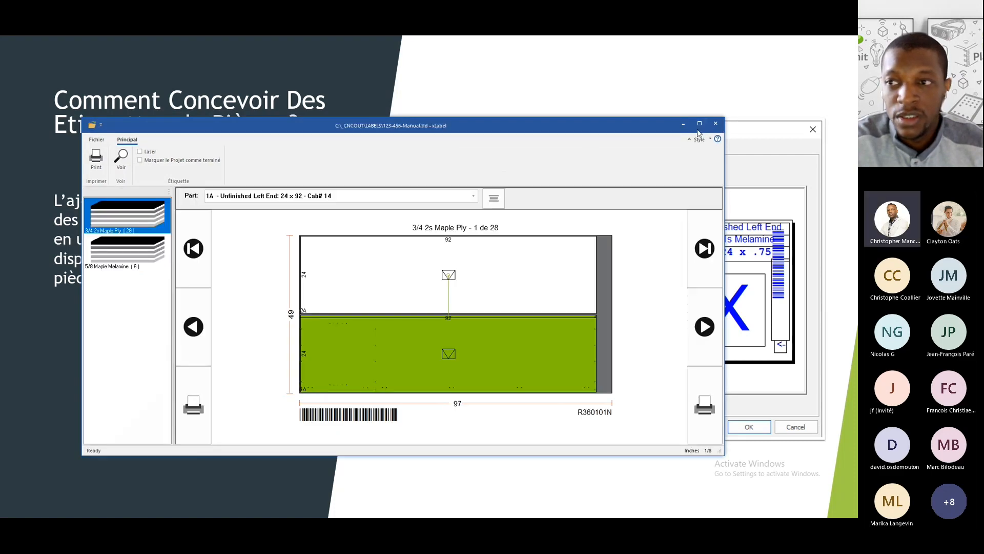
click(699, 126)
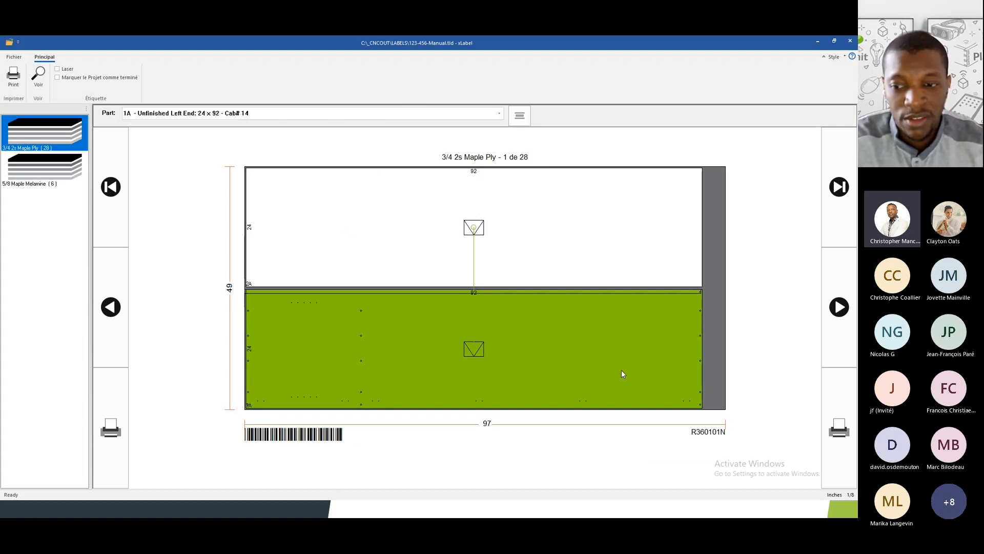
click(839, 430)
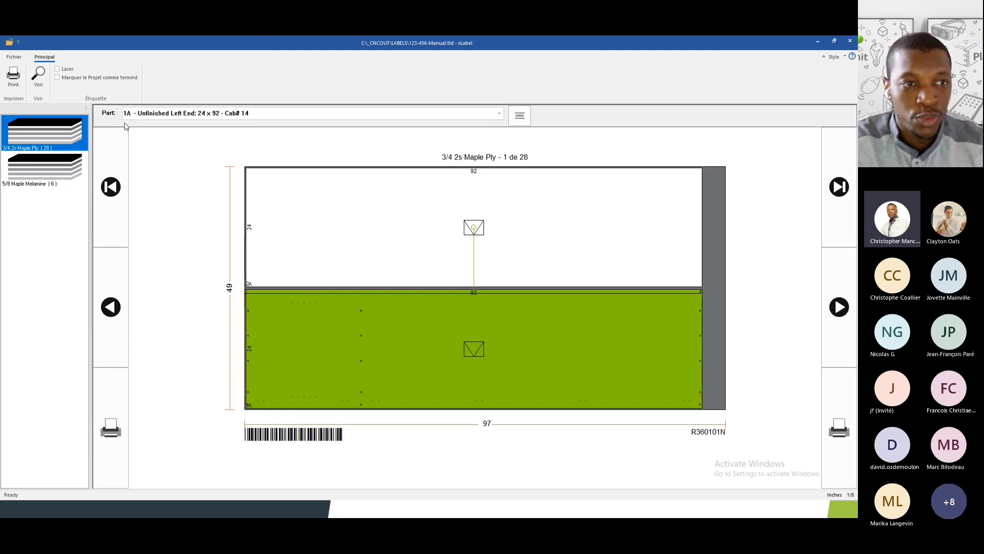
Open the label project Test Webinaire.tld from the C:\_CNCOUT\LABELS folder
click(9, 43)
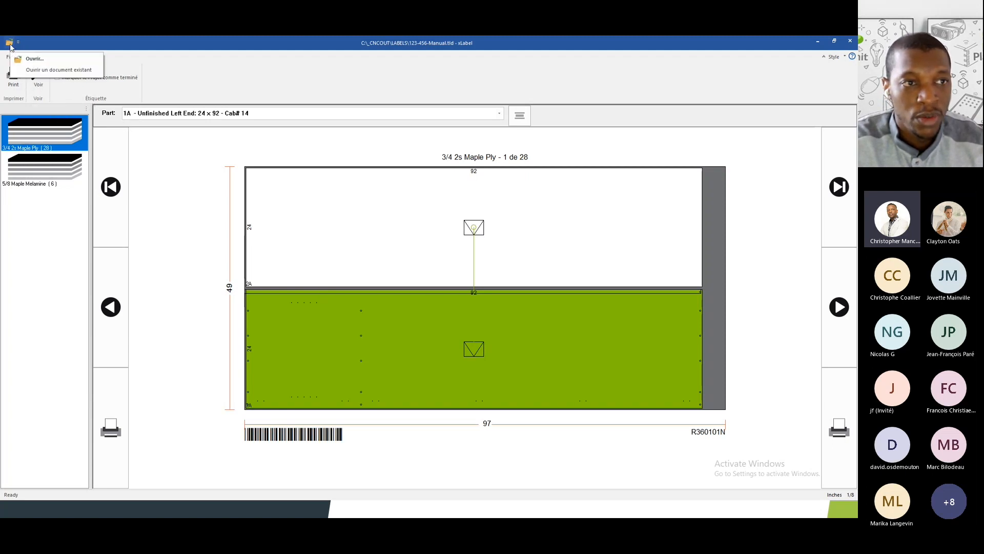
click(10, 43)
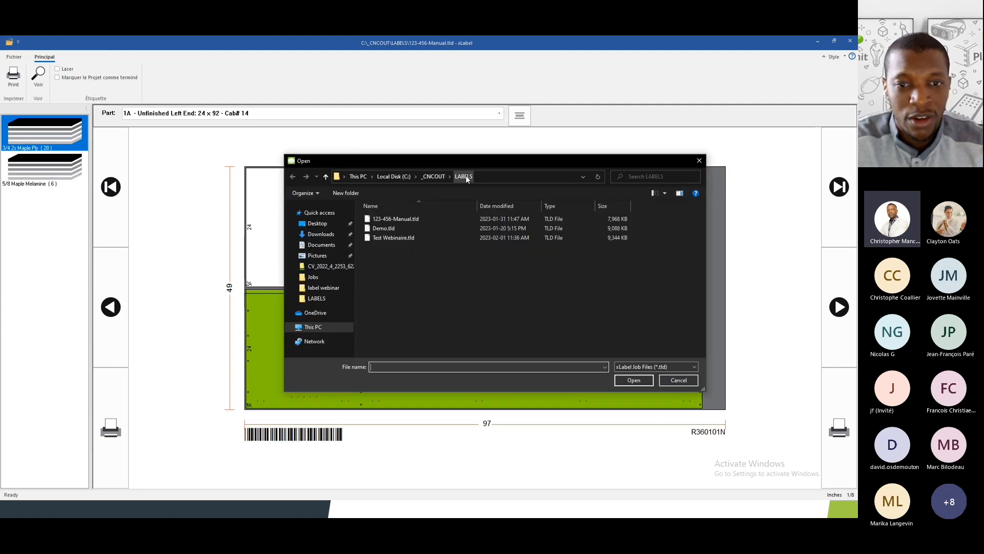
click(377, 239)
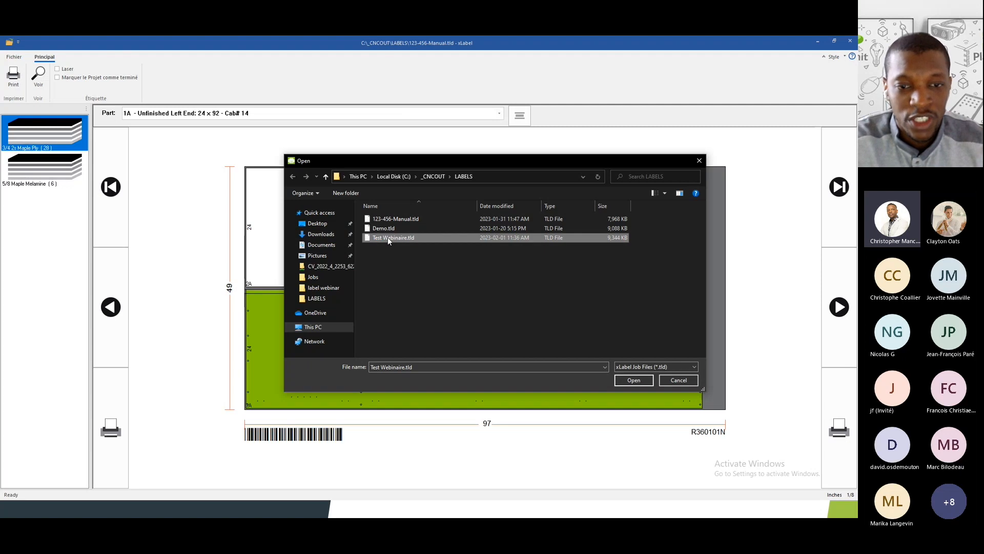
click(641, 380)
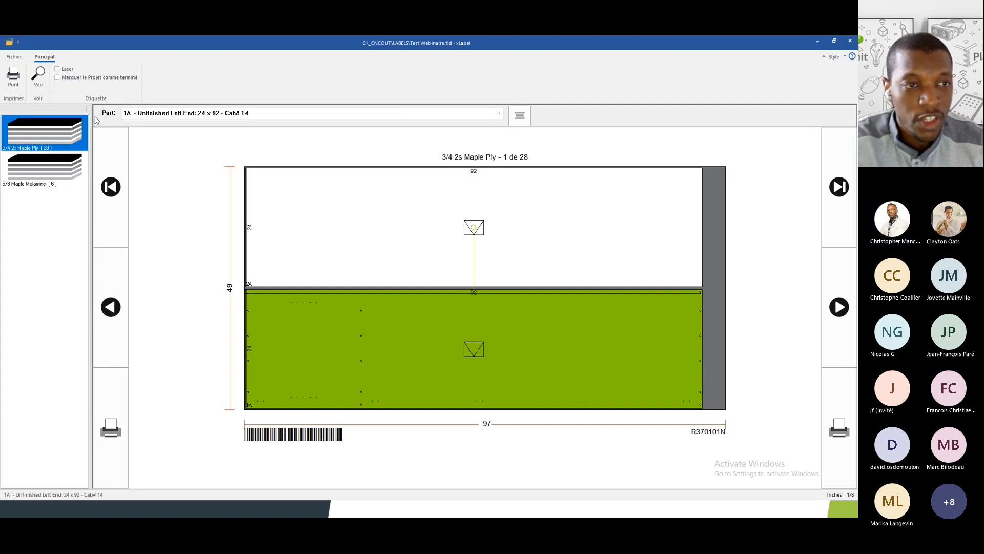
Browse the two materials and the parts of the first 3/4 2s Maple Ply sheet, and preview part 1A's label
click(329, 258)
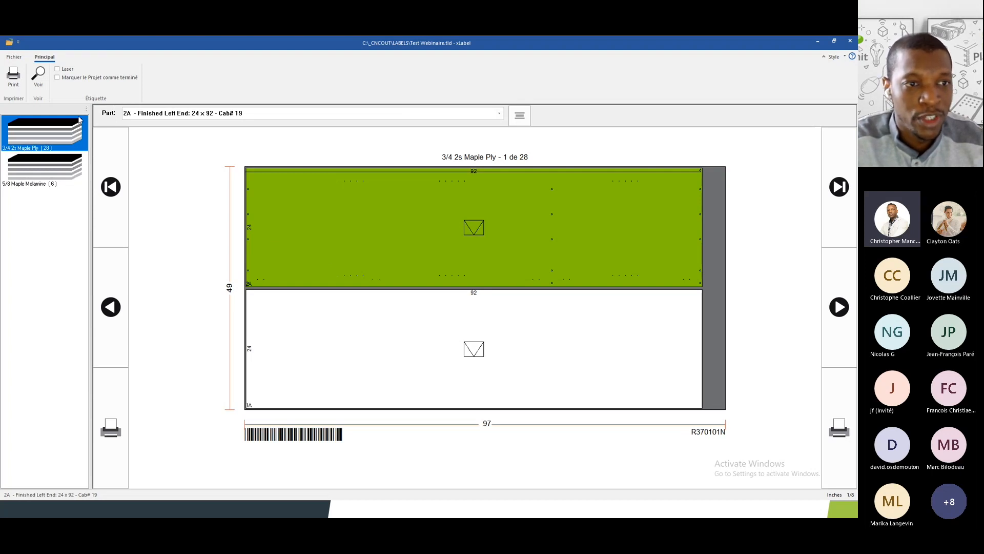
click(46, 167)
click(43, 139)
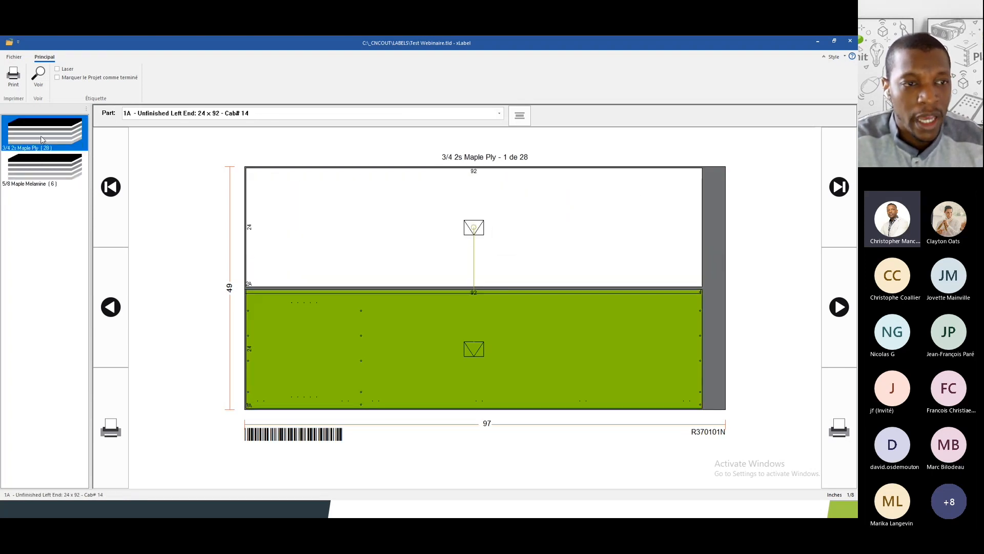
click(41, 159)
click(41, 142)
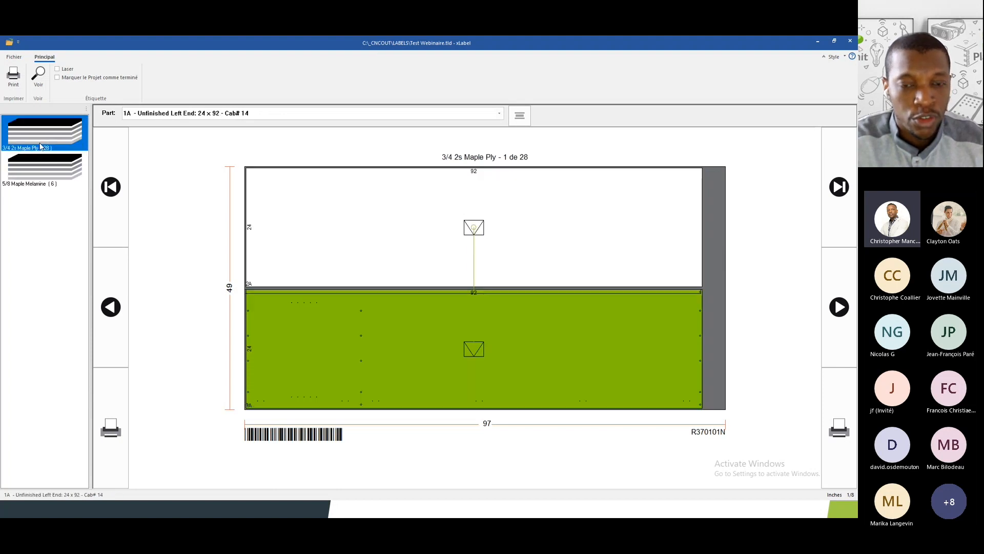
click(42, 158)
click(37, 142)
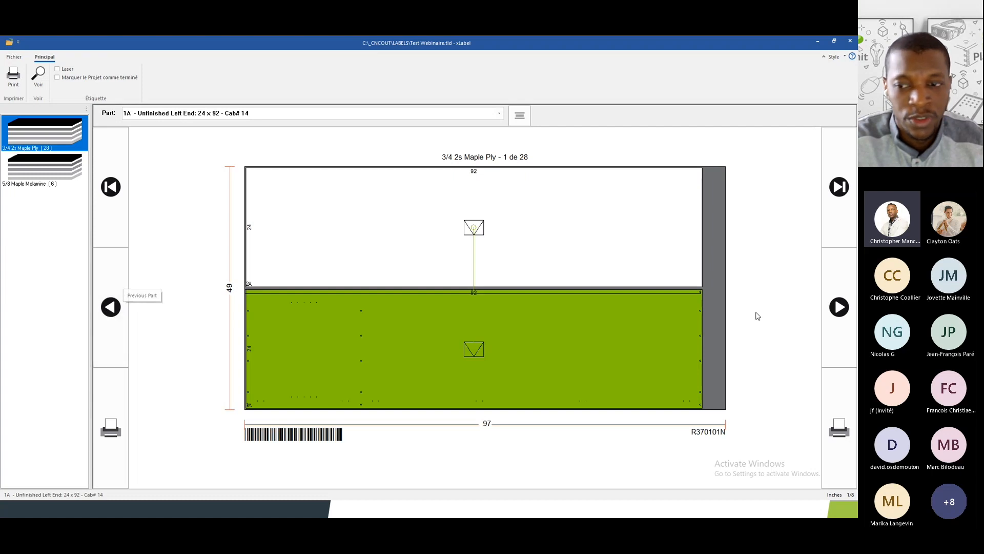
click(844, 309)
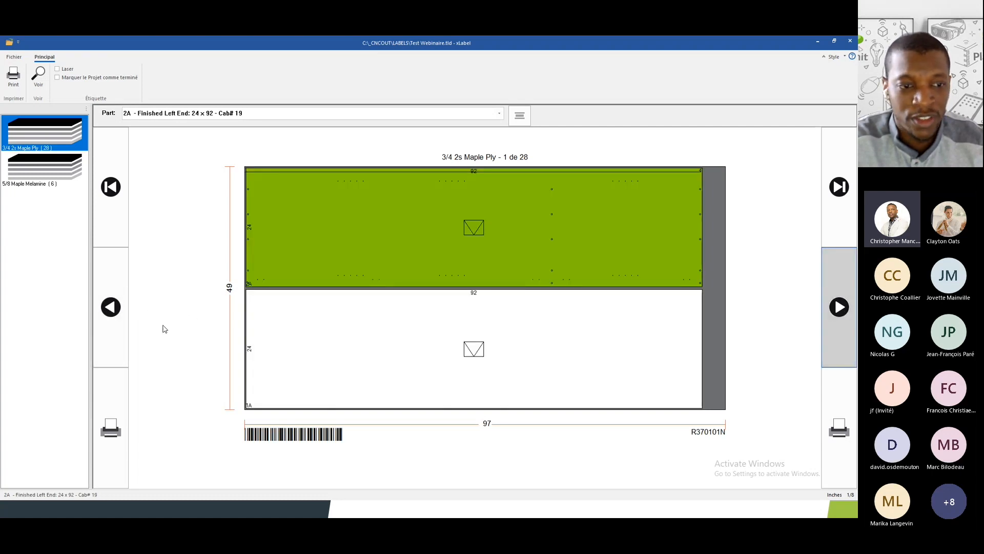
click(110, 313)
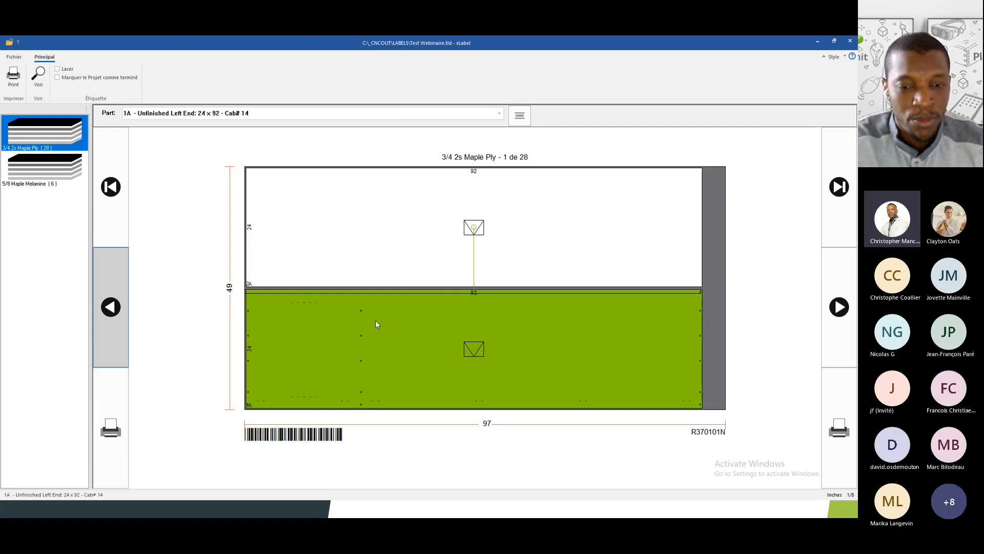
click(38, 81)
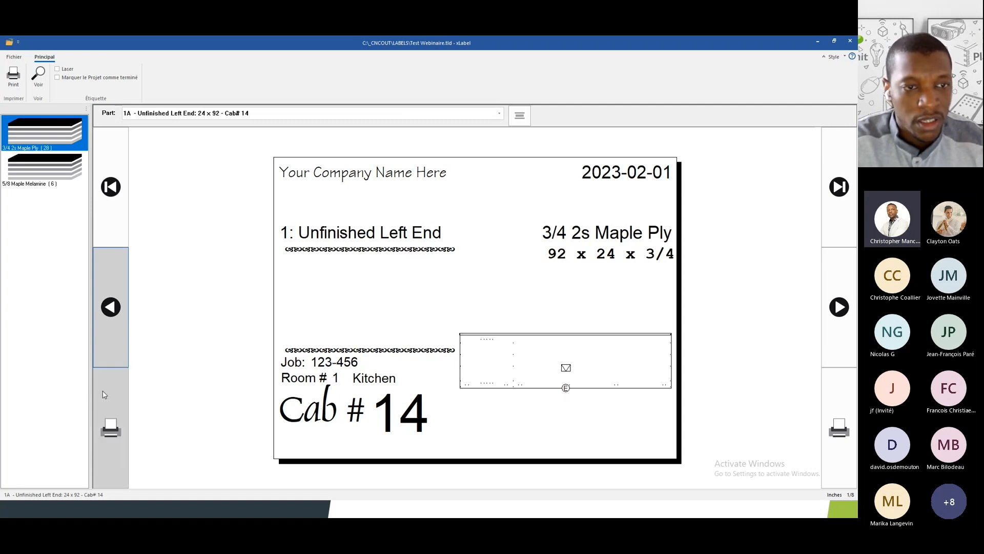
Switch to CABINET VISION and display the Bore & Dowel 4 x 3 design in the label administrator
key(alt+Tab)
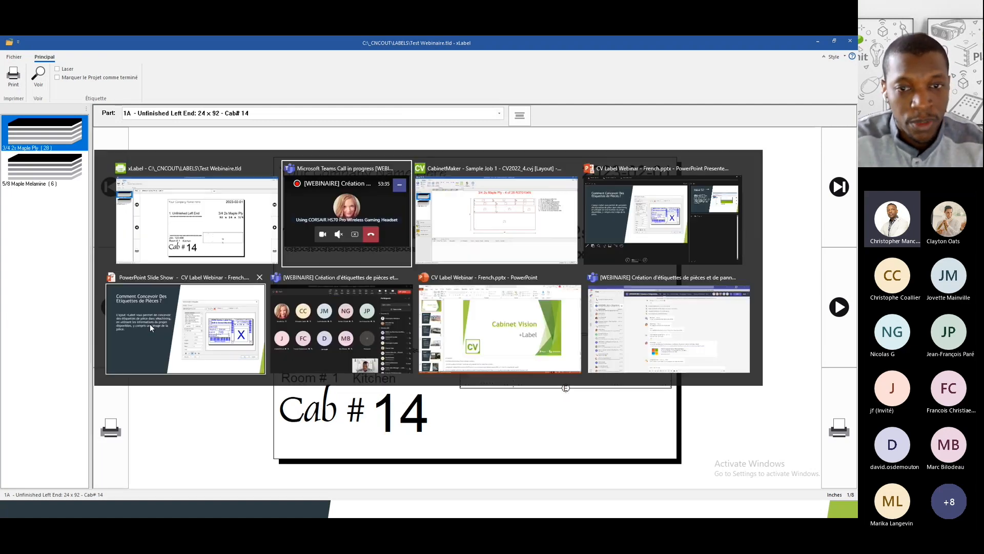
click(454, 231)
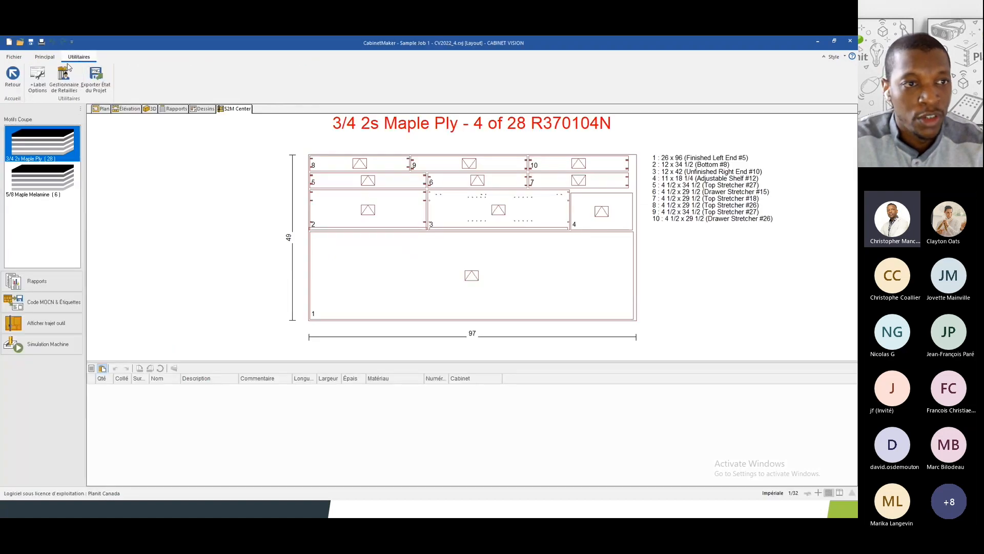
click(39, 78)
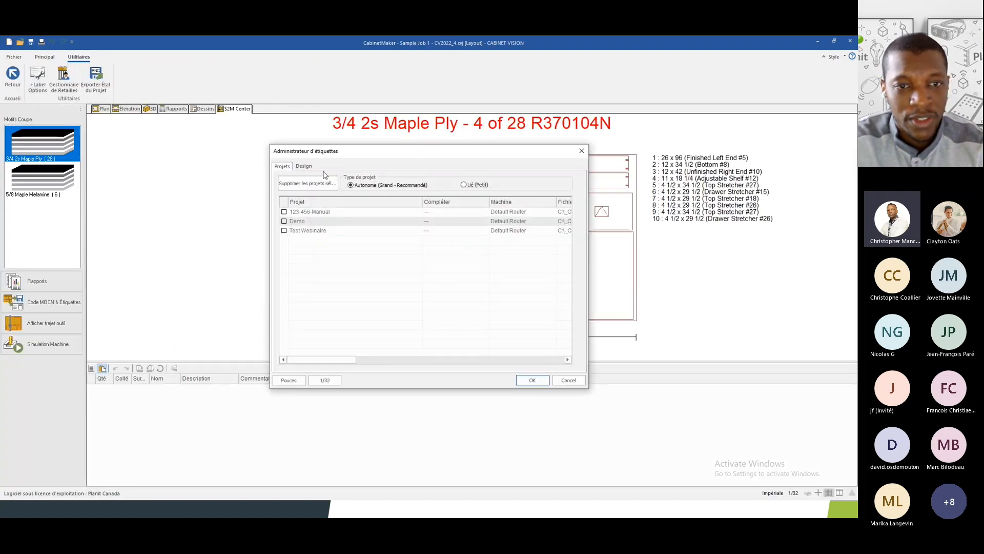
click(304, 166)
click(314, 179)
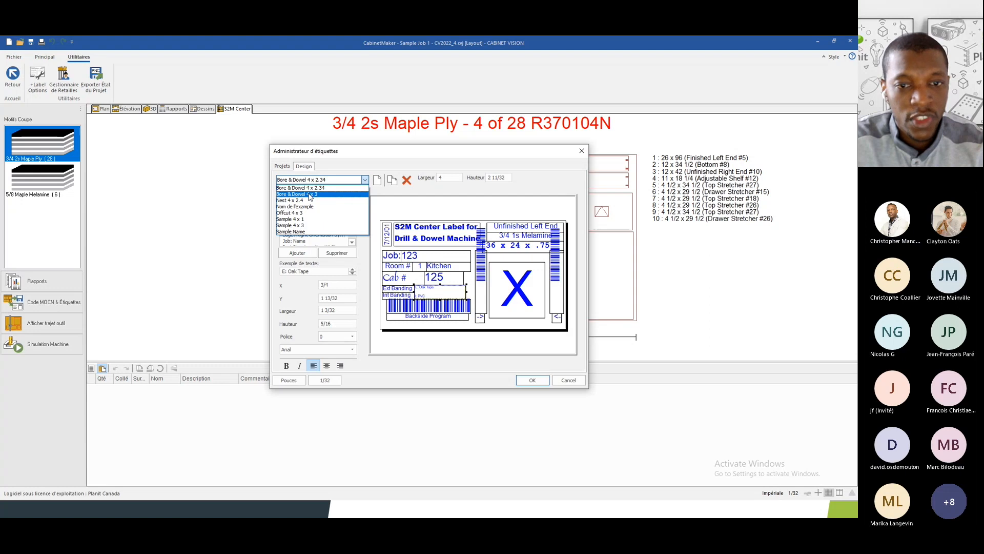
click(310, 194)
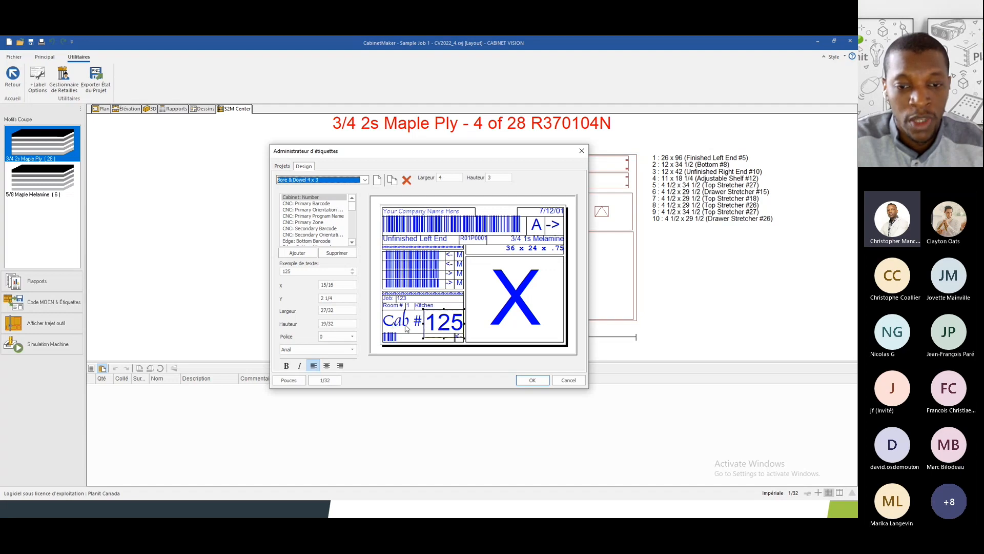
Switch back to xLabel and preview the label of part 5E, Top Stretcher, on sheet 3 of 3/4 2s Maple Ply
click(202, 400)
key(alt+Tab)
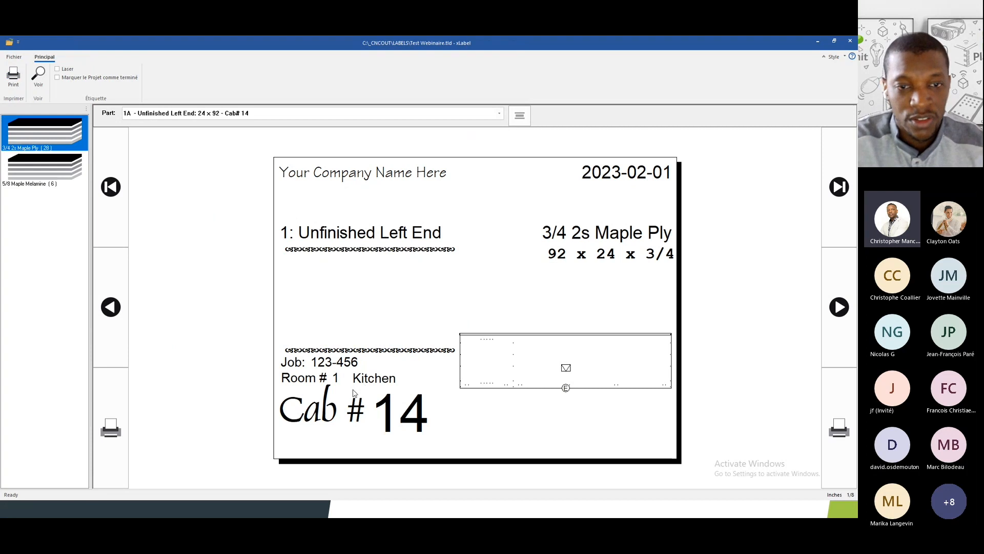
click(38, 82)
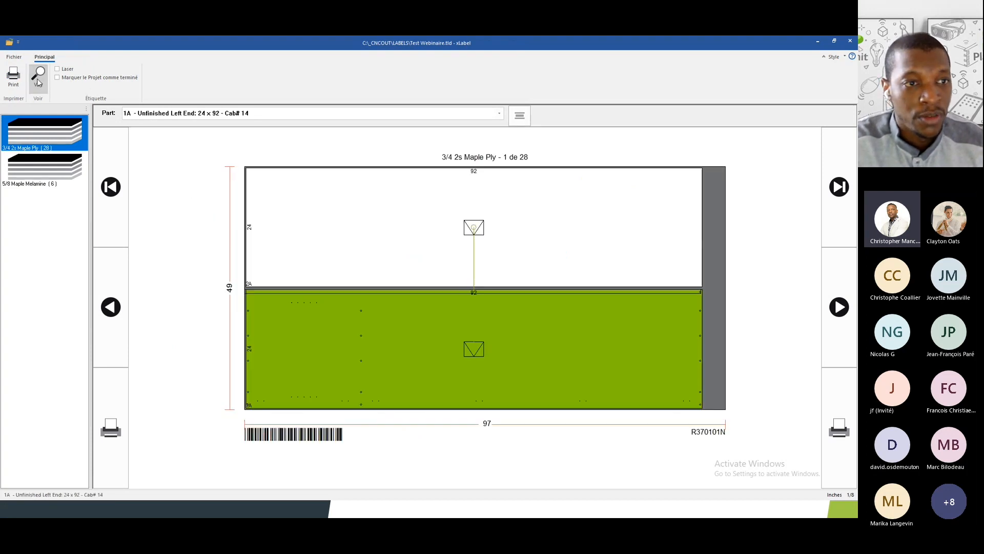
click(837, 307)
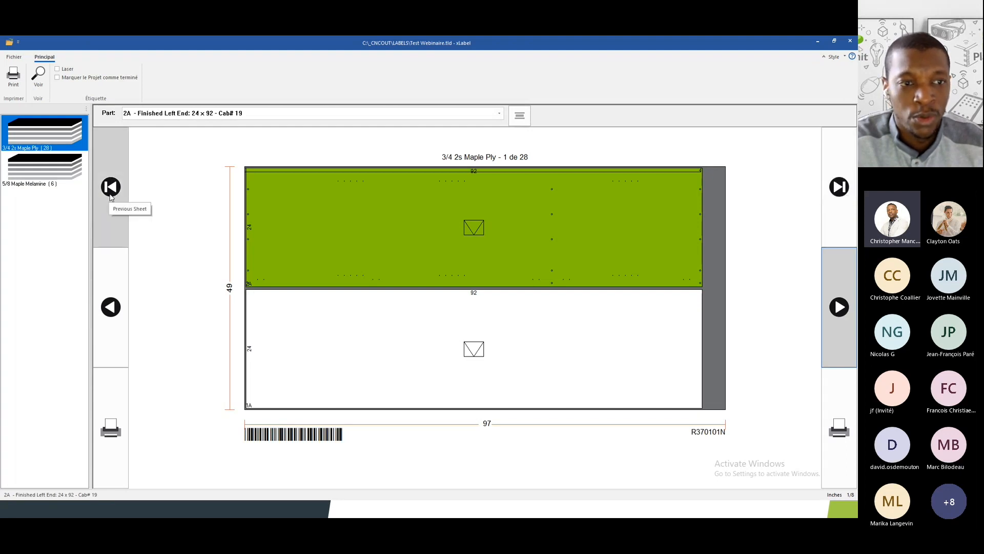
click(839, 189)
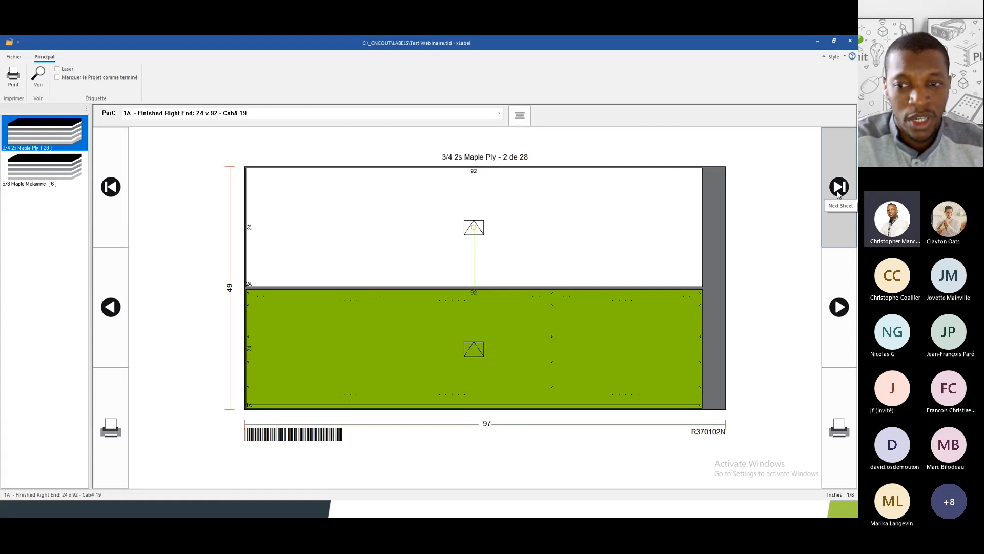
click(839, 189)
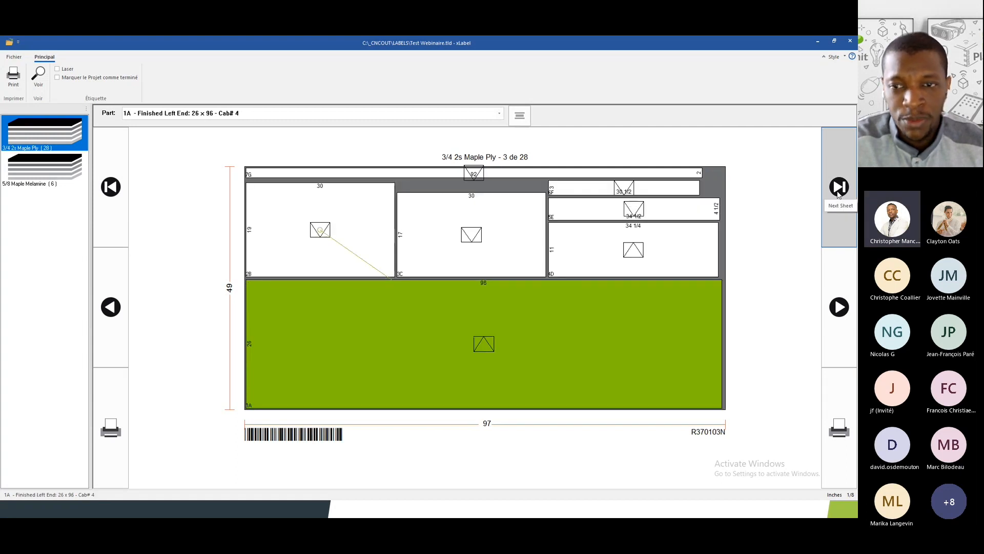
click(595, 212)
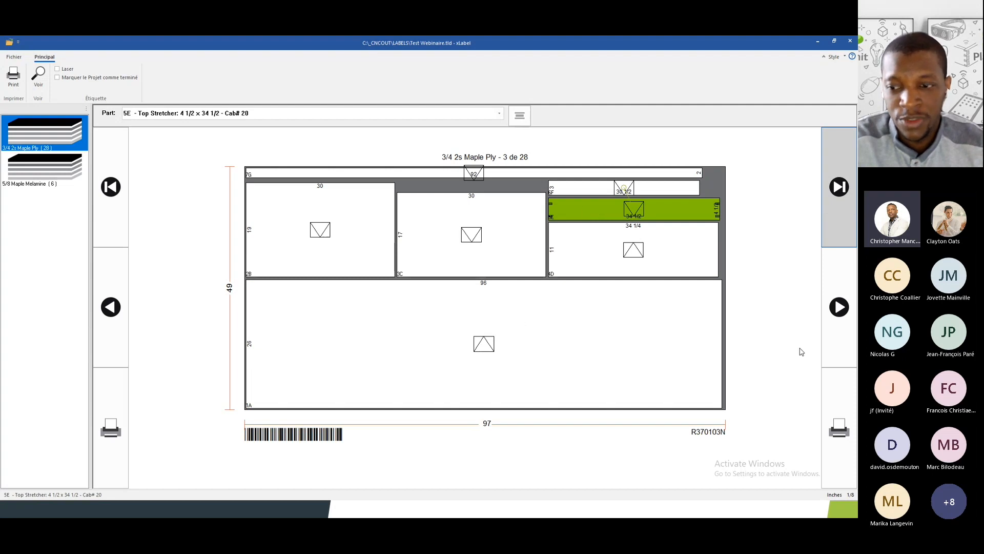
click(32, 84)
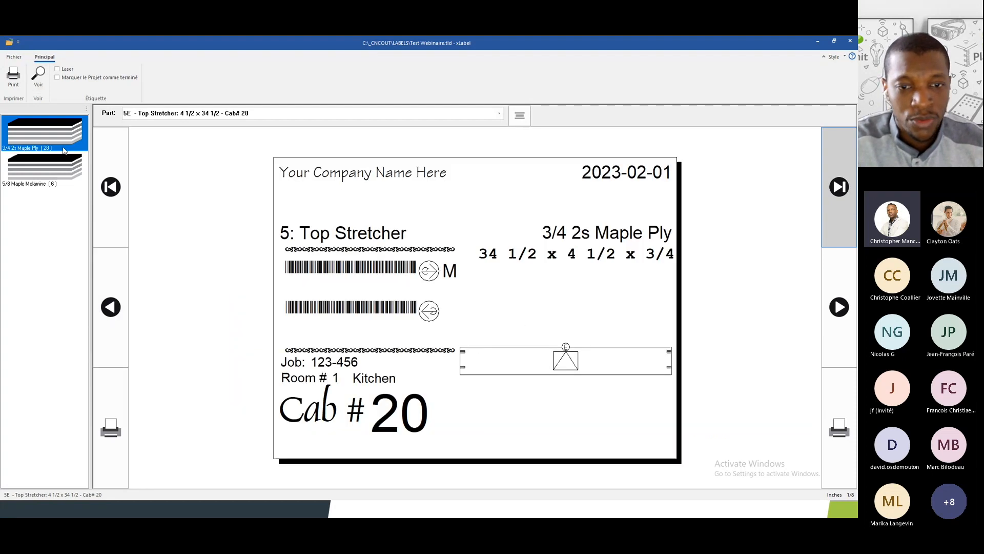
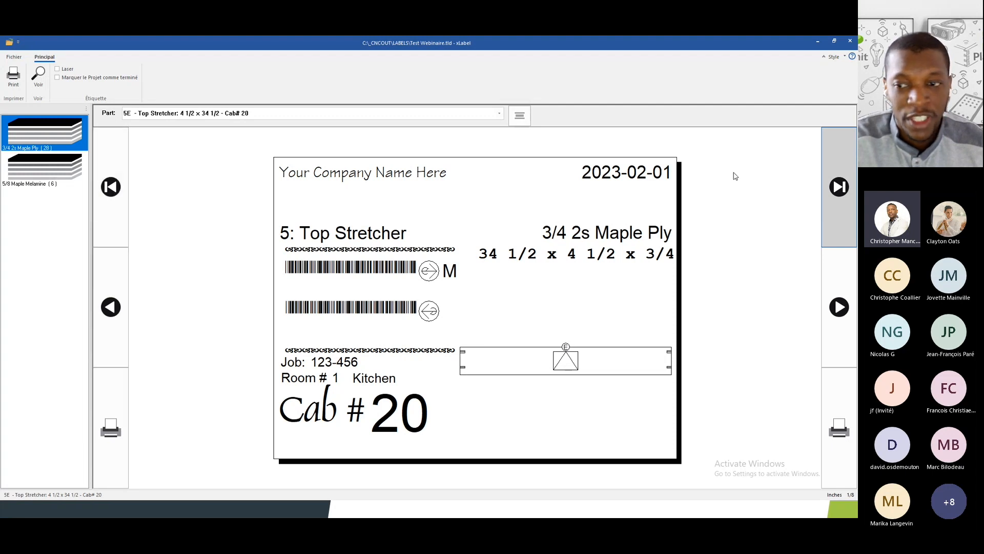
Return to the sheet layout, switch to CABINET VISION, and display the completion column in the label administrator's project list
click(37, 77)
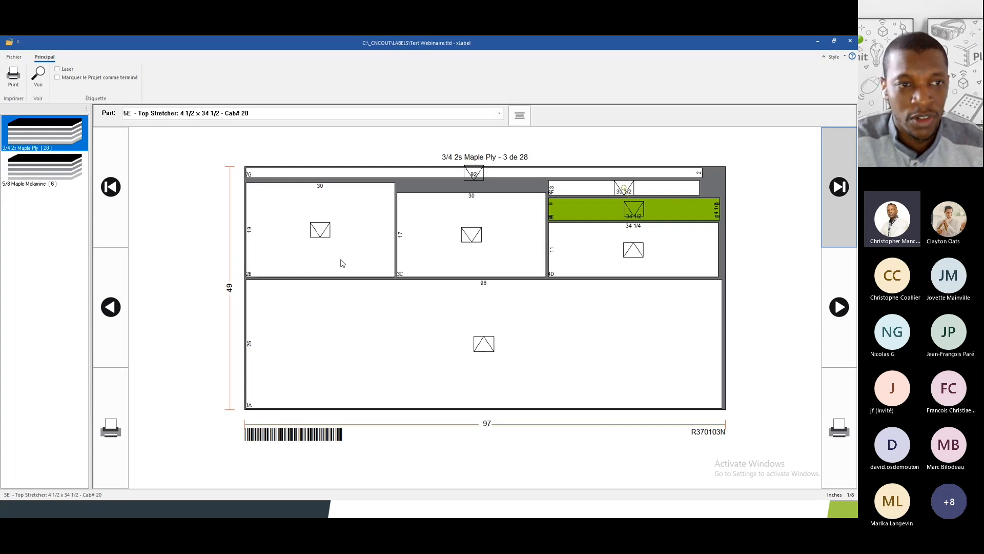
click(57, 69)
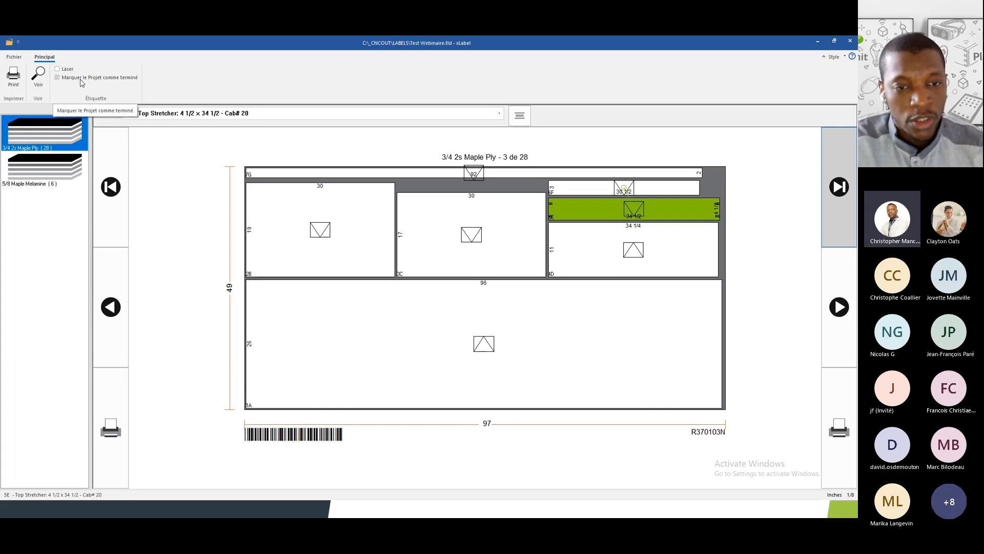
key(alt+Tab)
click(378, 195)
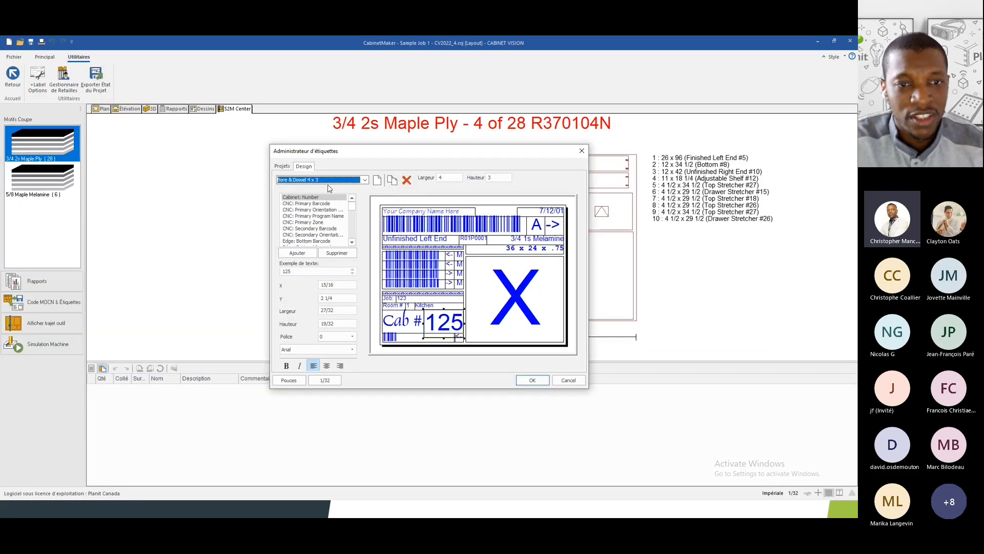
click(286, 167)
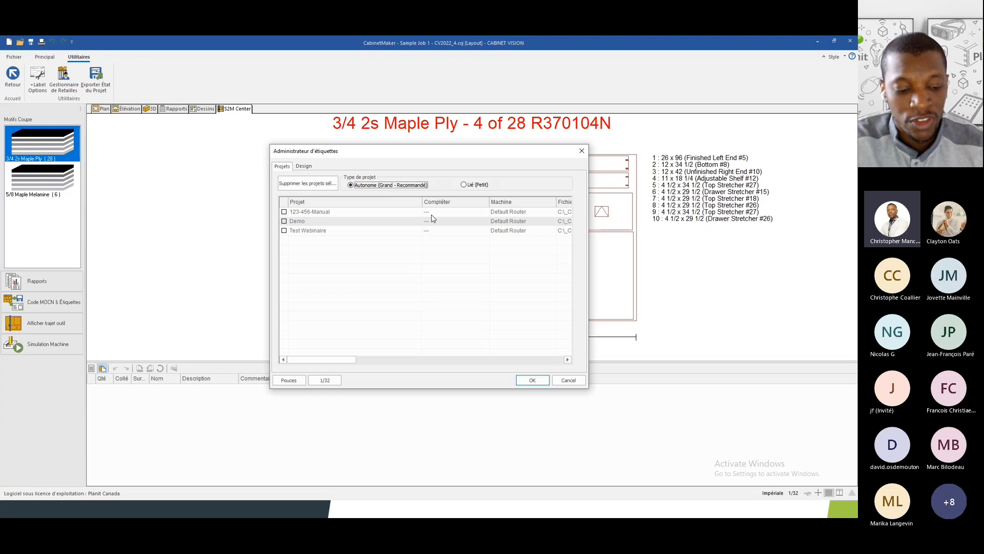
double_click(433, 230)
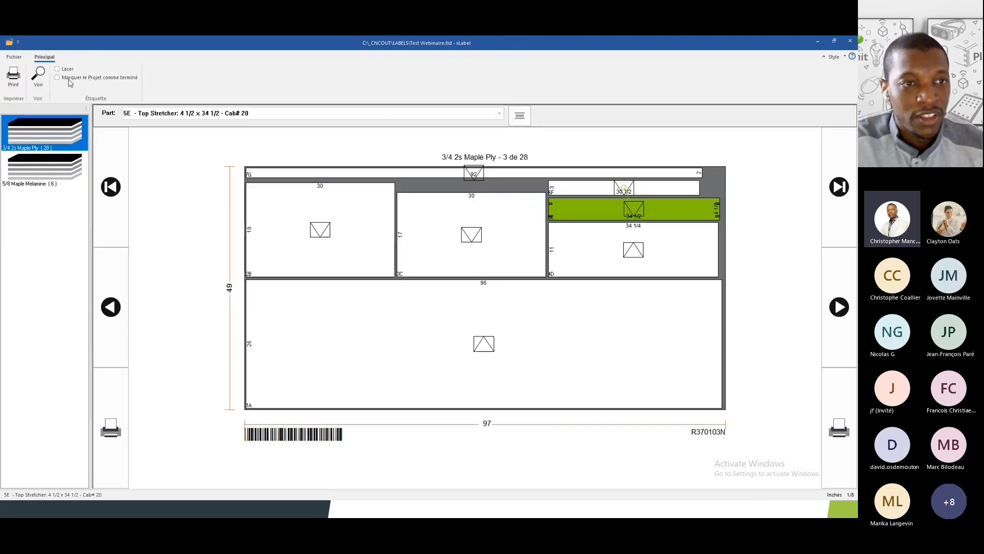
Request marking the project as complete in xLabel, decline the confirmation, and check Test Webinaire's completion status in CABINET VISION
click(57, 78)
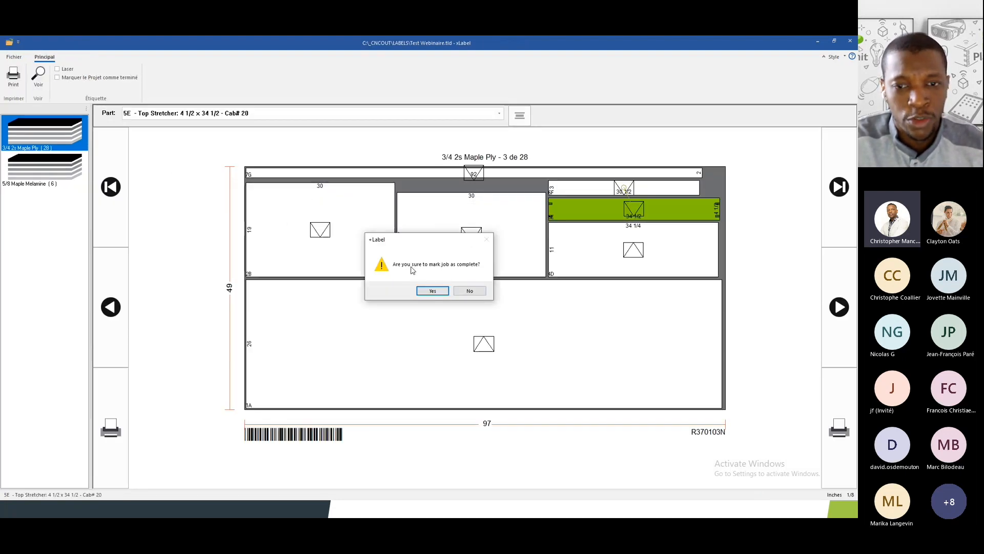
click(468, 291)
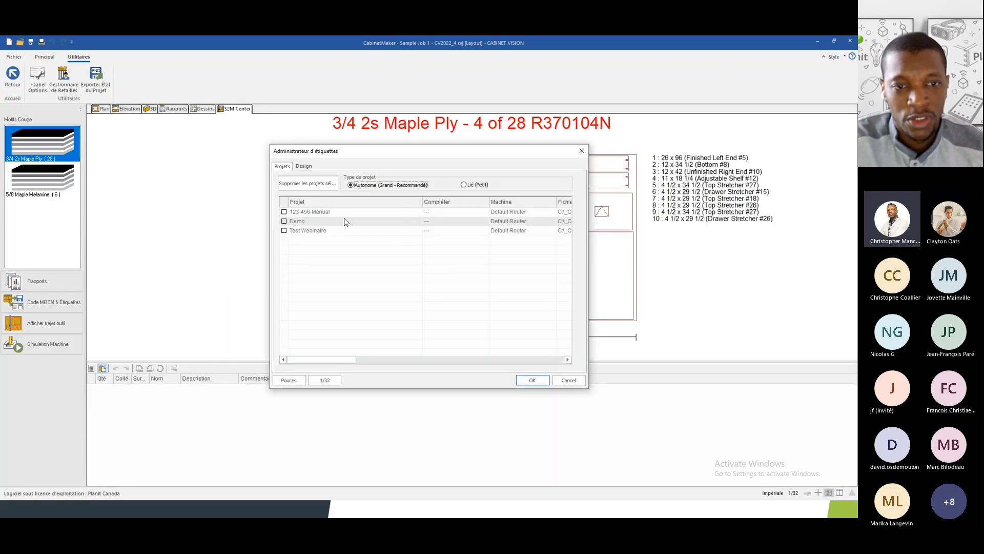
click(437, 231)
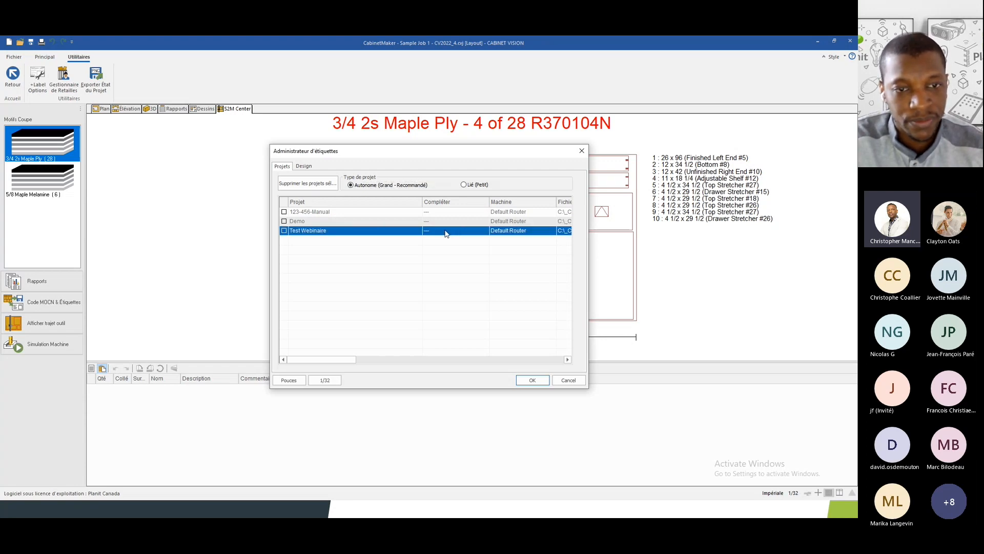
key(alt+Tab)
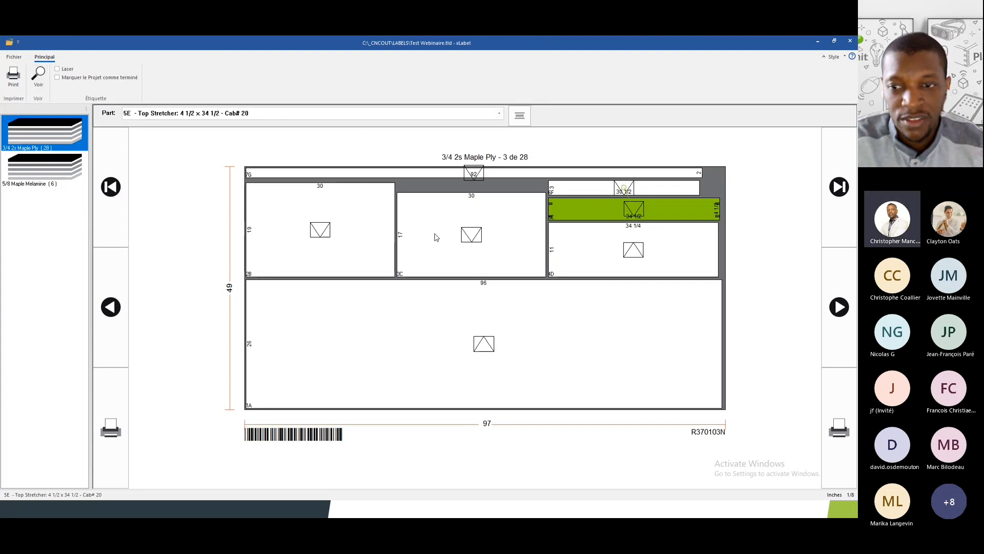
Examine the general preferences of xLabel, including the Show Offcuts display option, and leave without applying anything
click(18, 58)
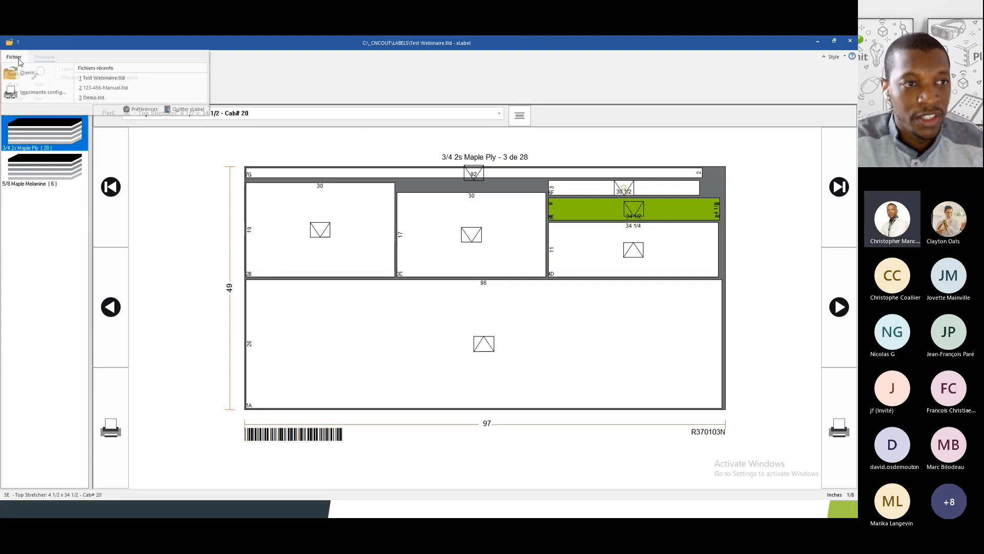
click(142, 109)
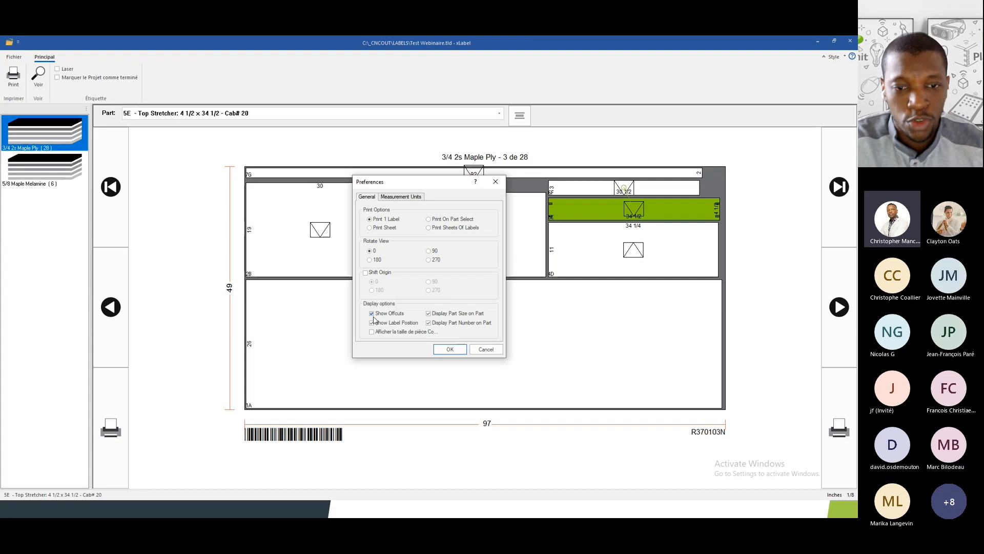
click(497, 351)
Browse forward to sheet 28 of 3/4 2s Maple Ply and preview the label of offcut 4D
click(847, 215)
click(847, 215)
click(847, 216)
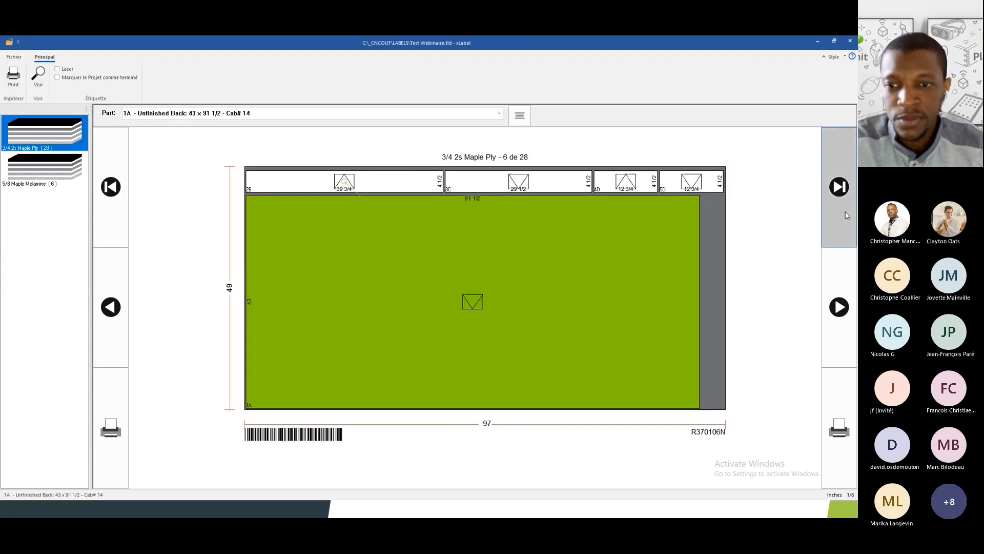
click(847, 216)
click(847, 215)
click(847, 216)
click(847, 216)
click(847, 216)
click(847, 215)
click(847, 215)
click(847, 215)
click(847, 215)
click(847, 215)
click(847, 216)
click(846, 216)
click(847, 216)
click(847, 215)
click(847, 215)
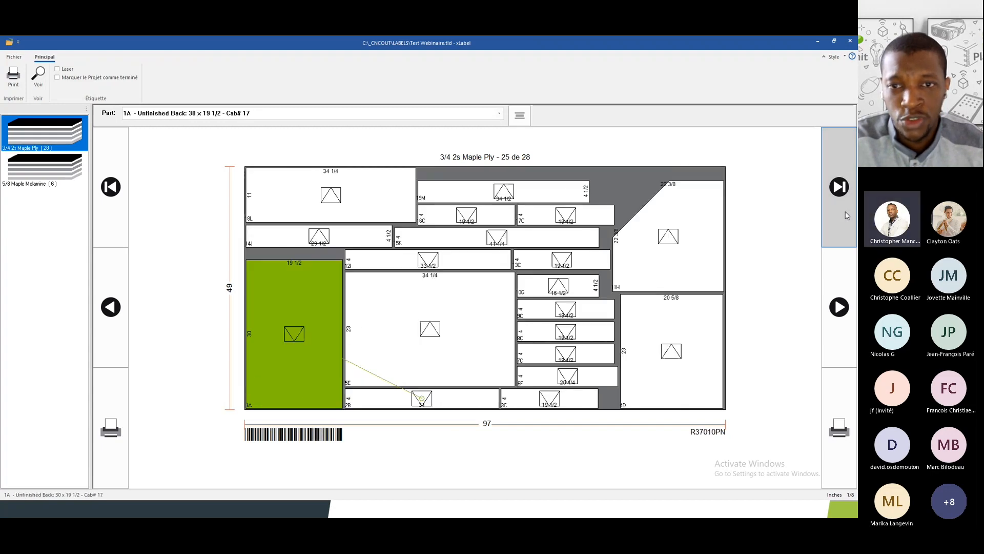
click(847, 216)
click(847, 215)
click(847, 215)
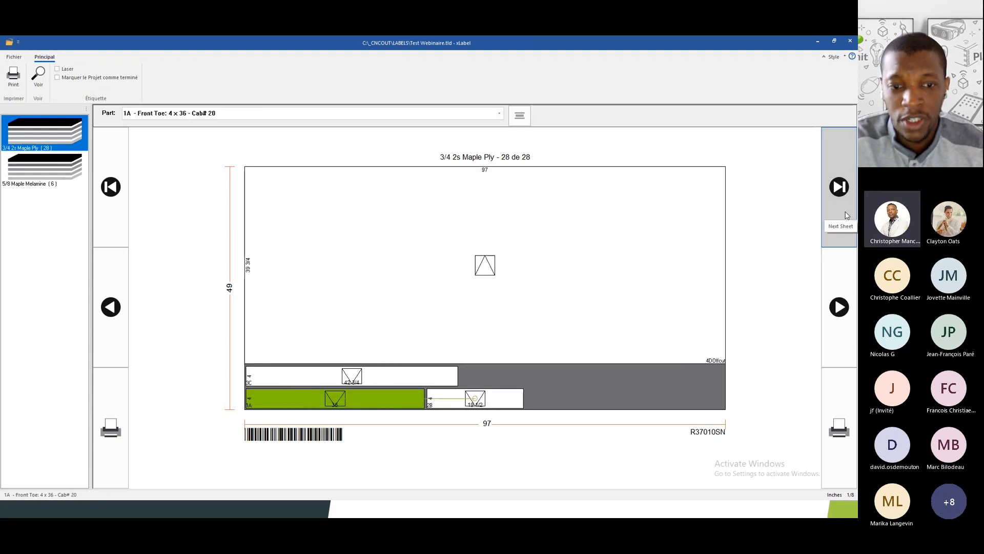
click(373, 278)
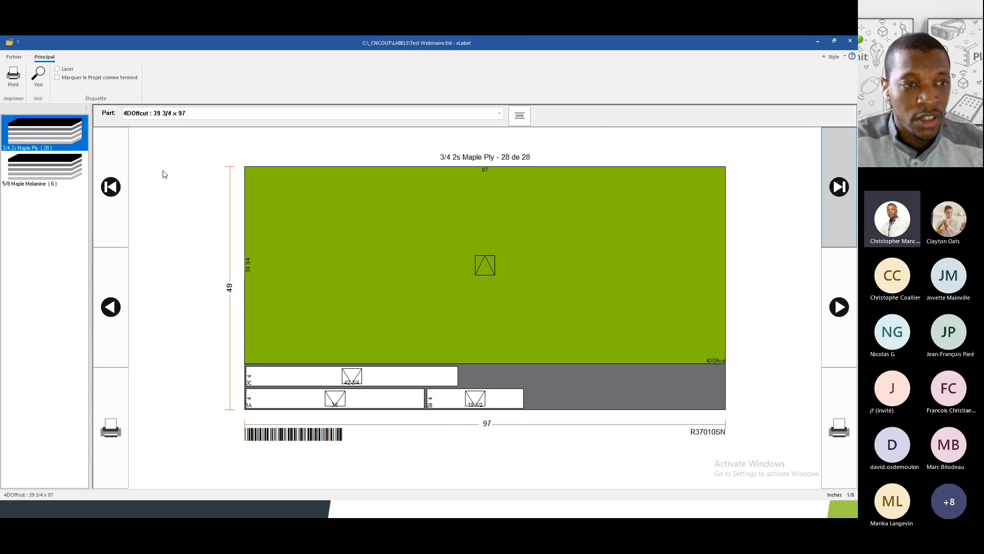
click(39, 75)
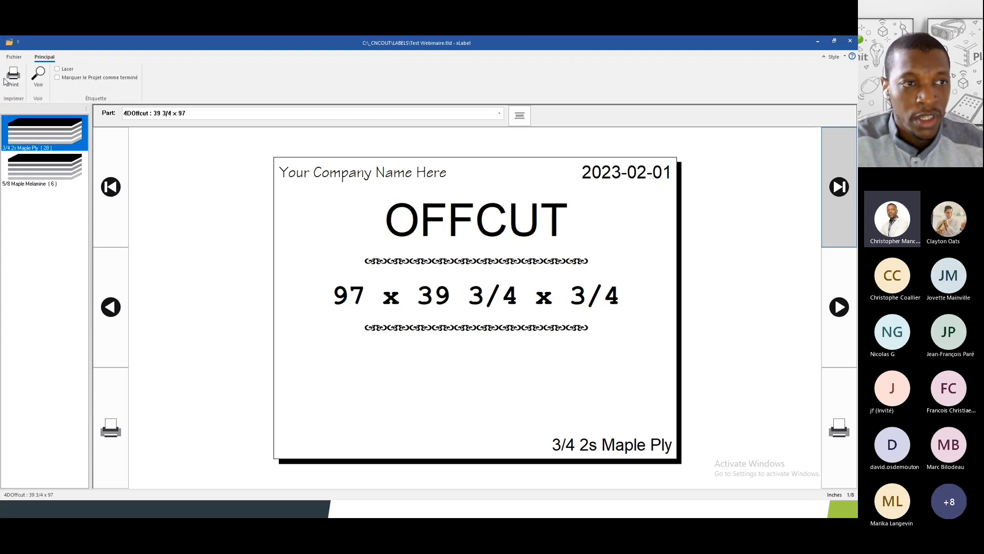
Examine the Show Label Position preference without changing it, and return from the offcut label to the sheet layout
click(13, 57)
click(141, 113)
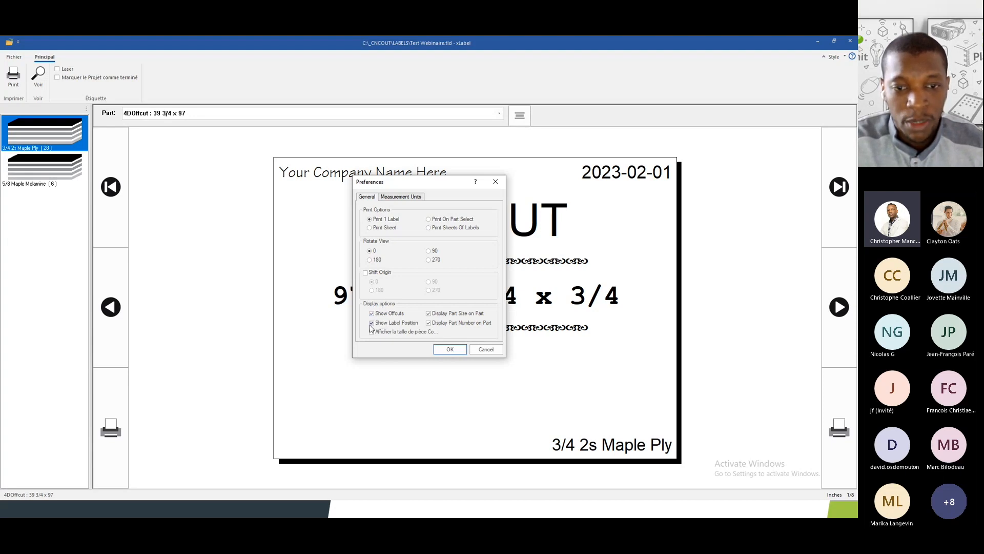
click(487, 351)
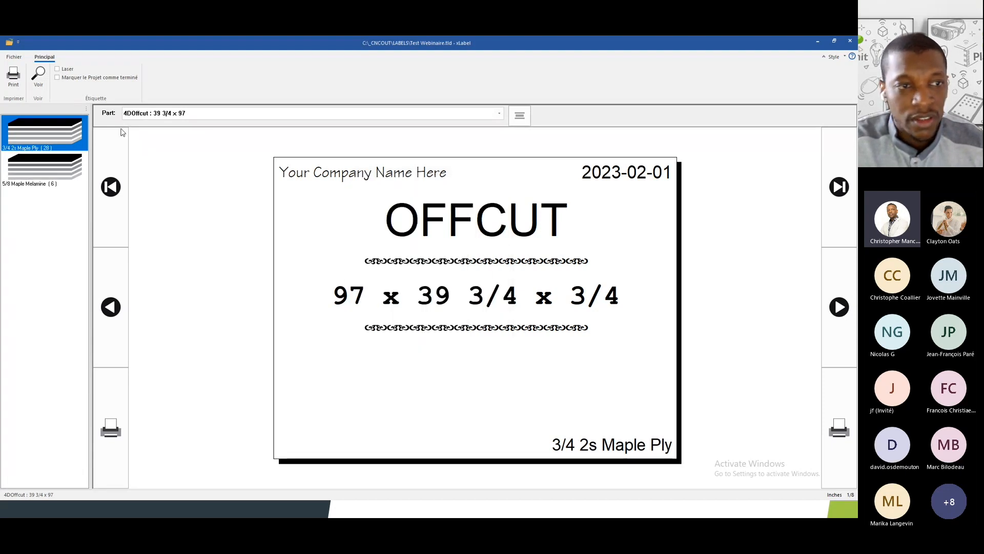
click(37, 77)
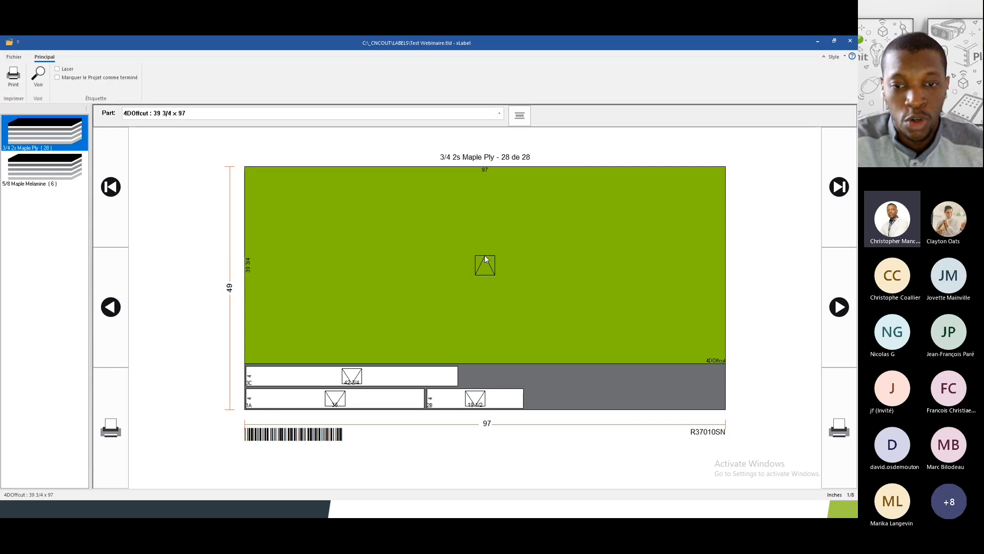
Move the Preferences window aside, examine the part size and part number display options, and accept the existing settings
click(14, 57)
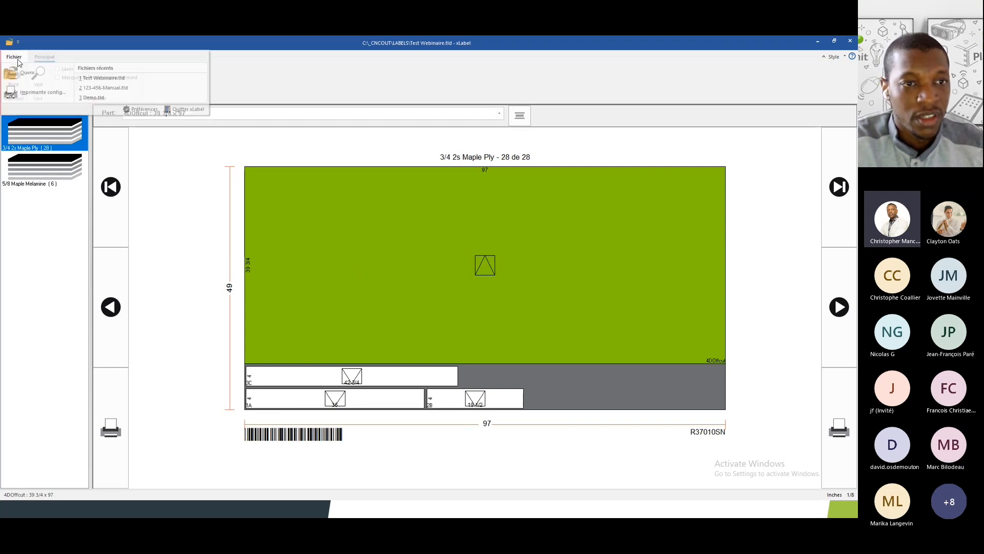
click(140, 109)
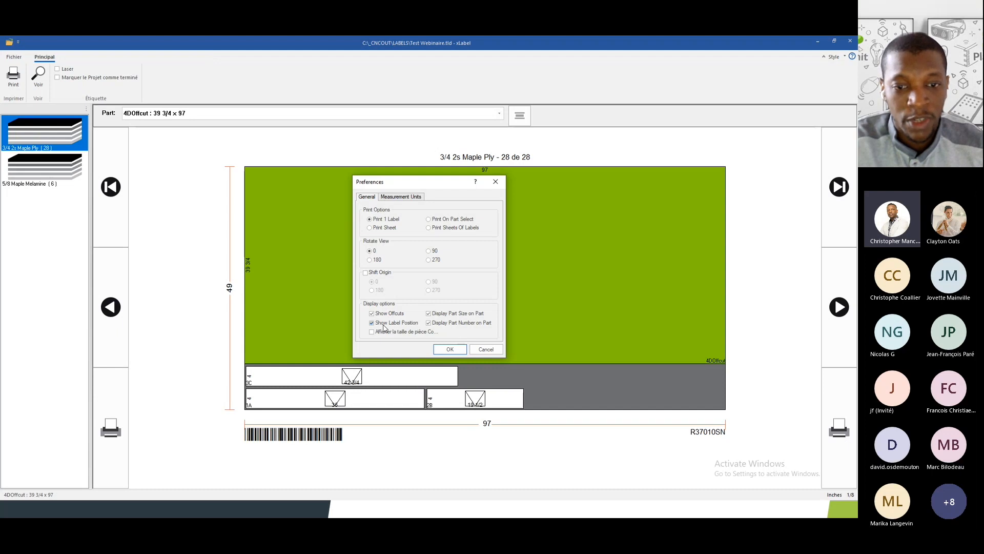
drag(405, 183, 480, 143)
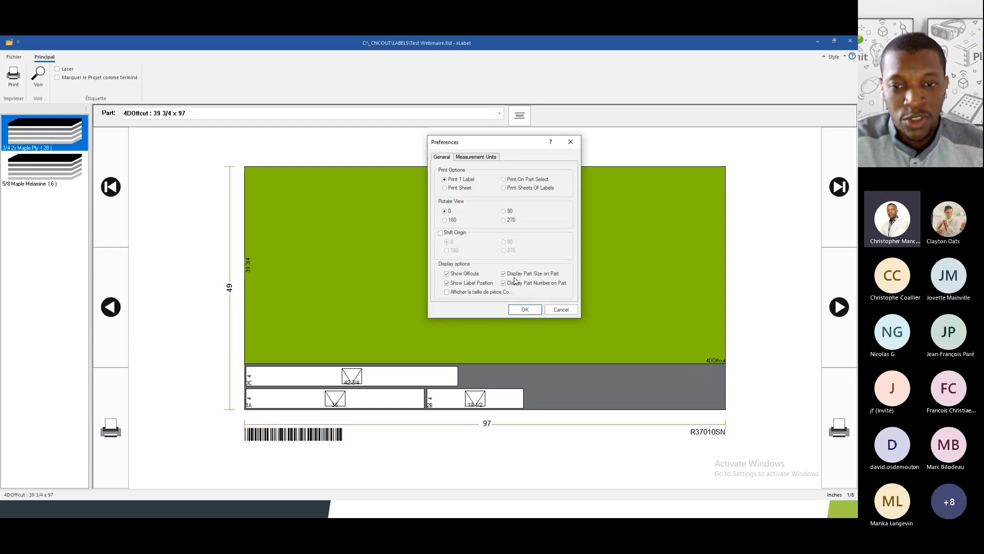
click(519, 309)
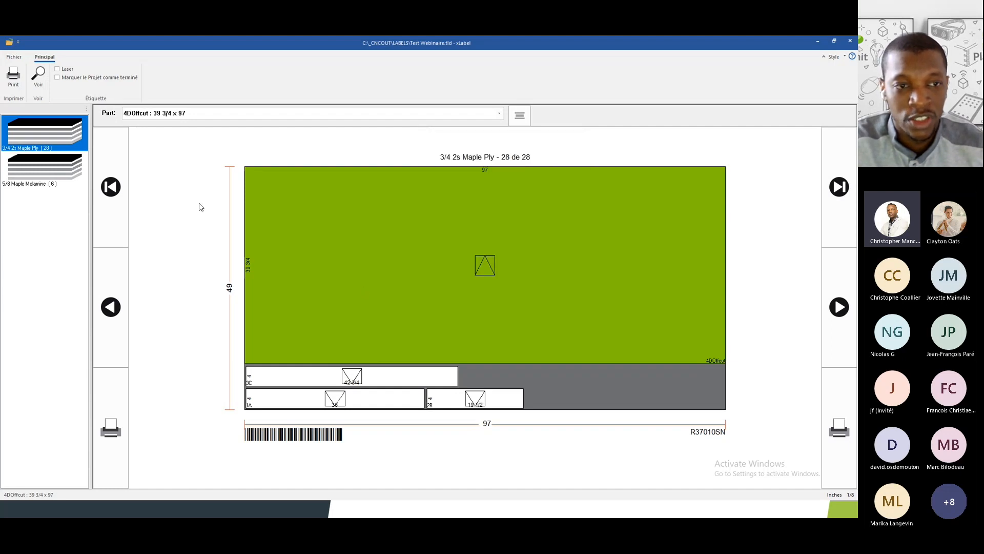
Display the first 3/4 2s Maple Ply sheet, and examine the measurement unit and precision preferences without changing them
click(39, 76)
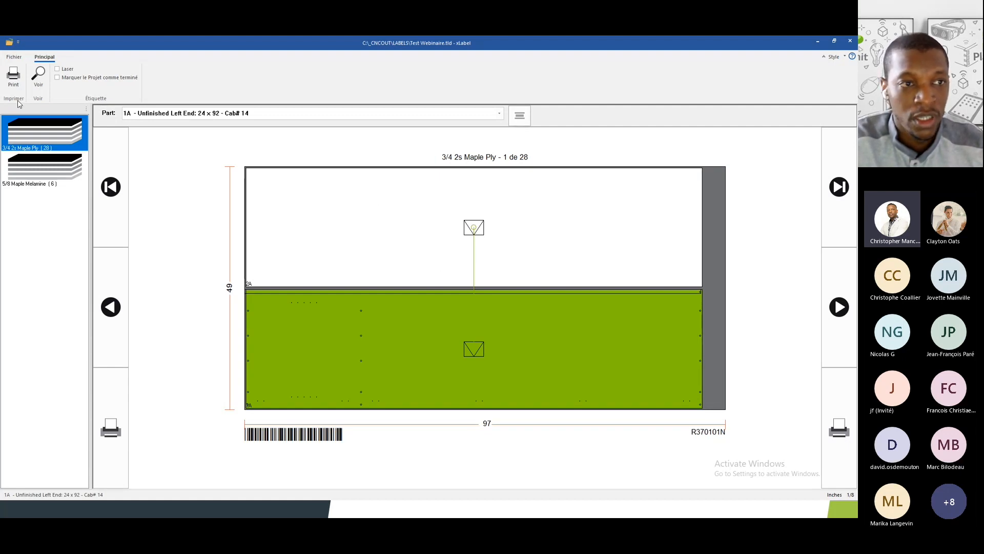
click(14, 57)
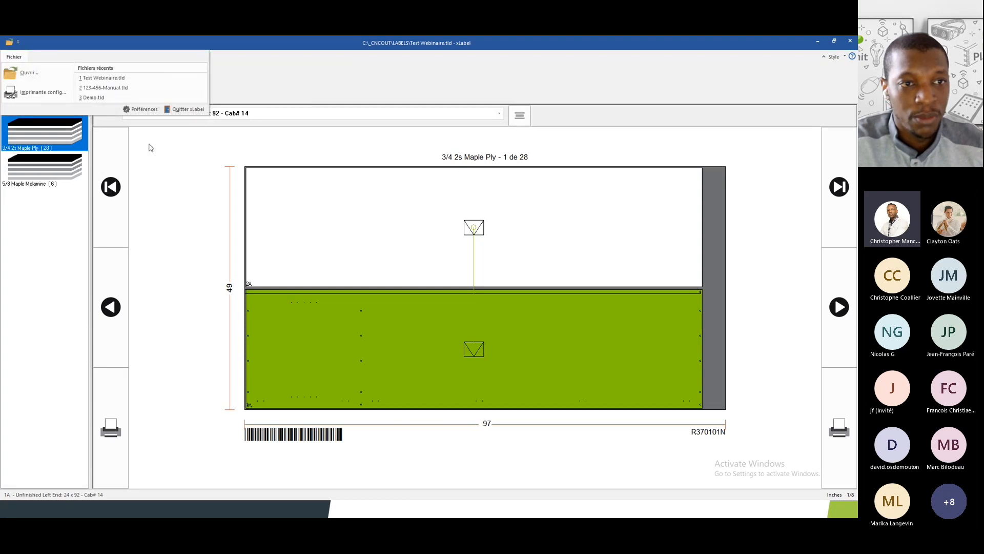
click(143, 109)
click(401, 197)
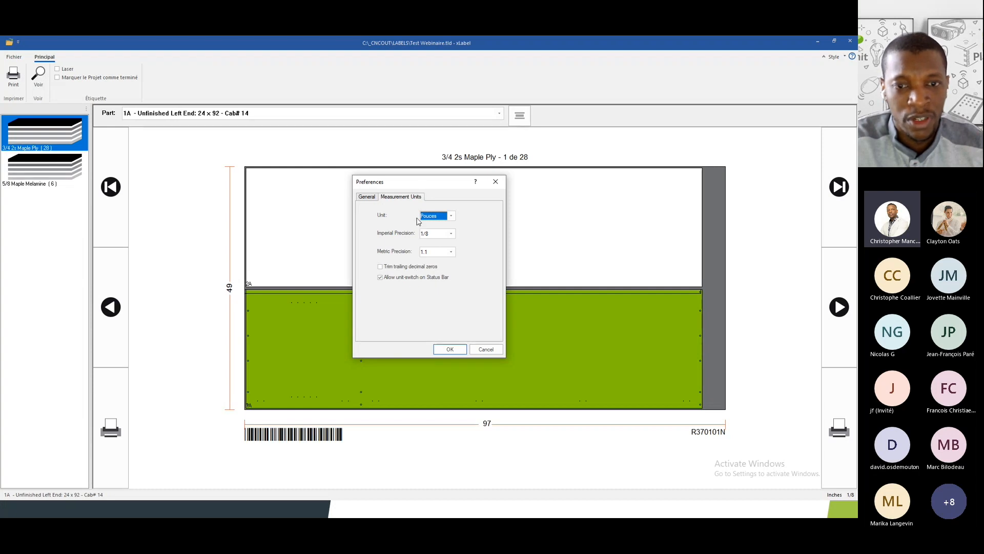
click(486, 349)
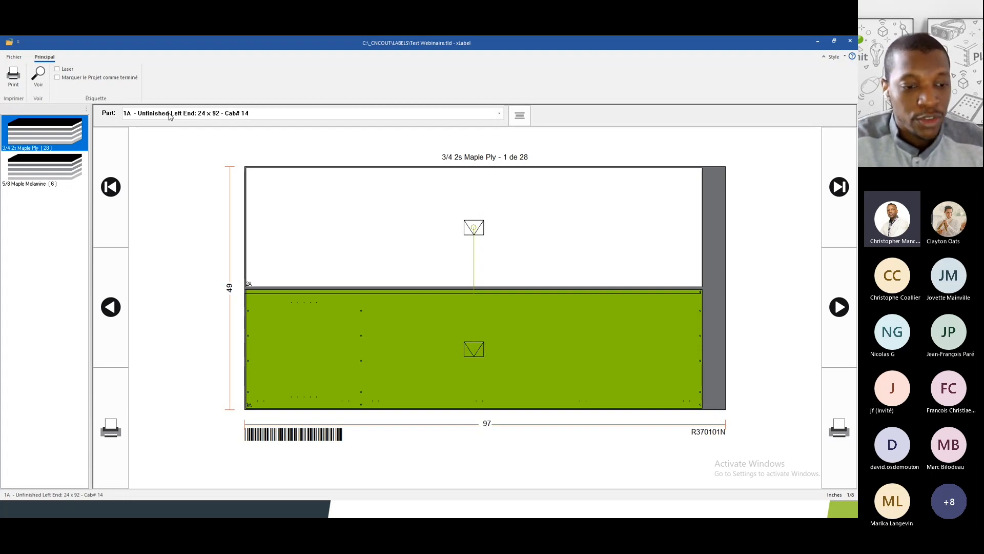
Switch to CABINET VISION, close the label administrator, and examine the +Label and label image output settings without running the output
key(alt+Tab)
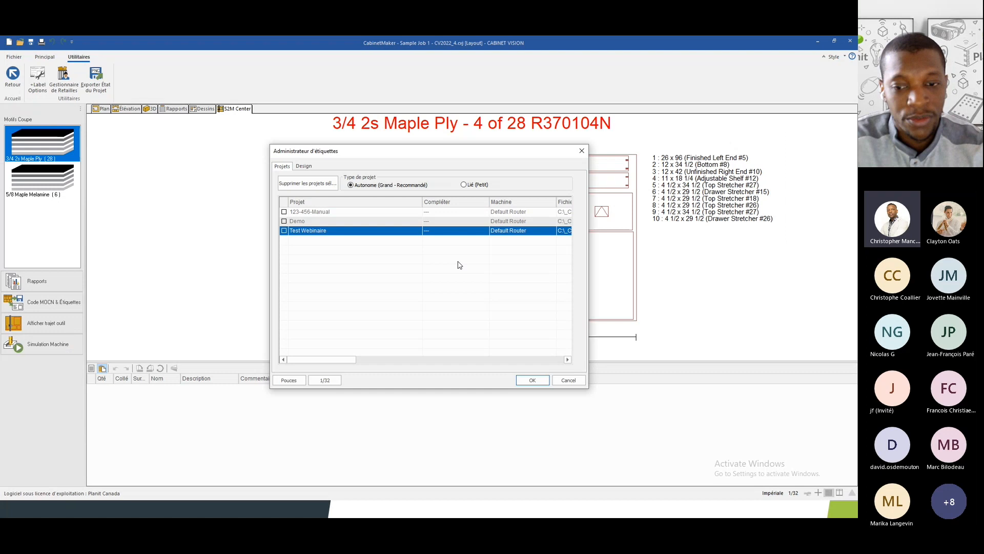
click(574, 381)
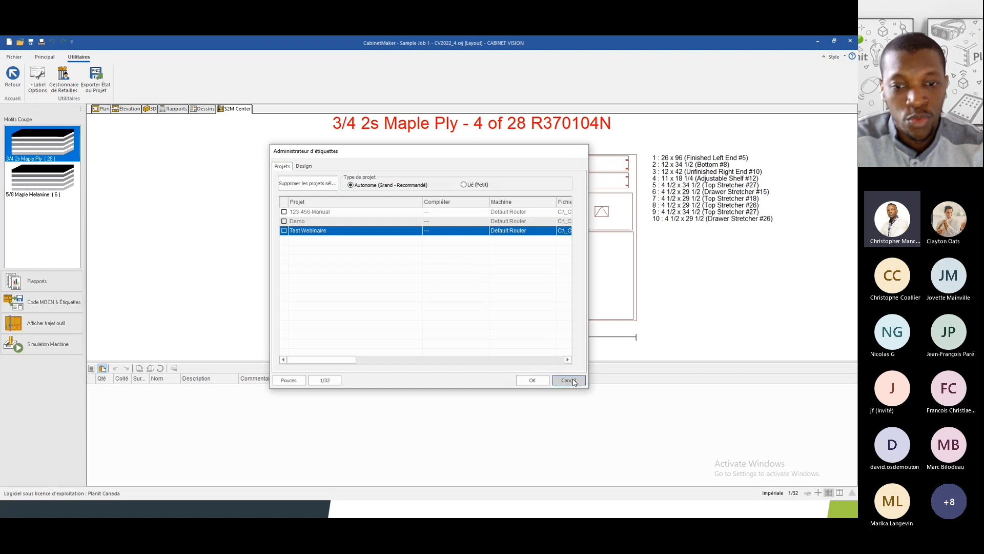
click(41, 305)
click(444, 265)
click(444, 265)
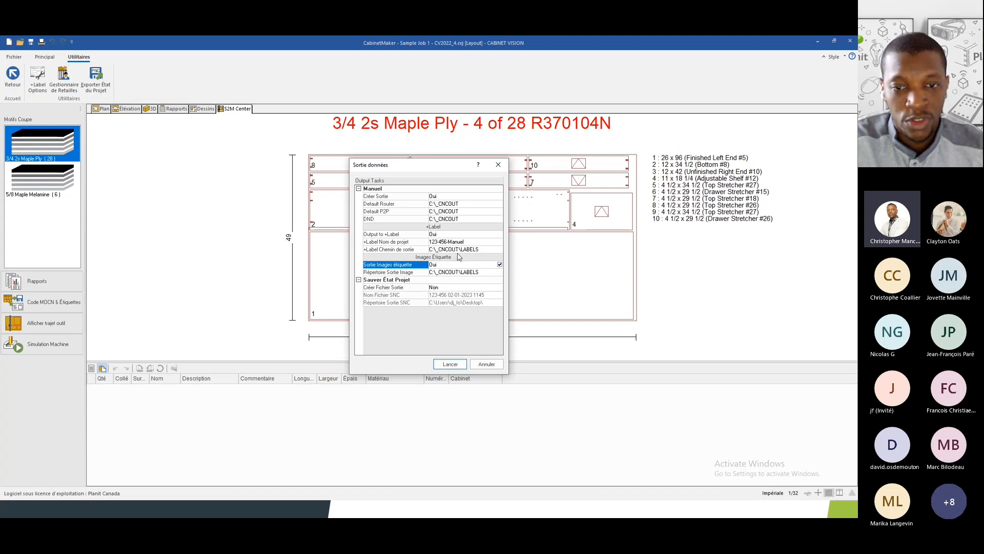
click(486, 365)
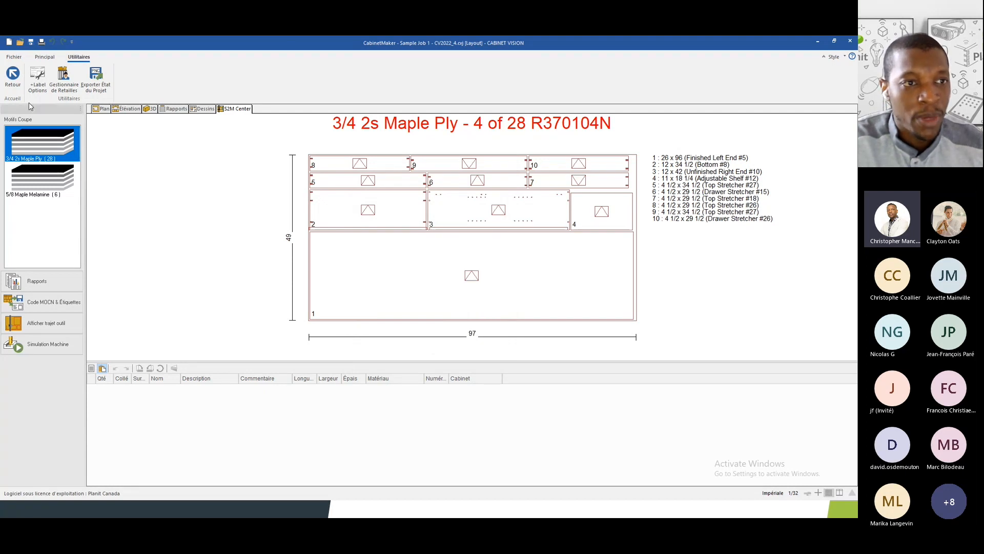
Reopen the label administrator, view the Bore & Dowel 4 x 2.34 design, and close it without changes
click(37, 78)
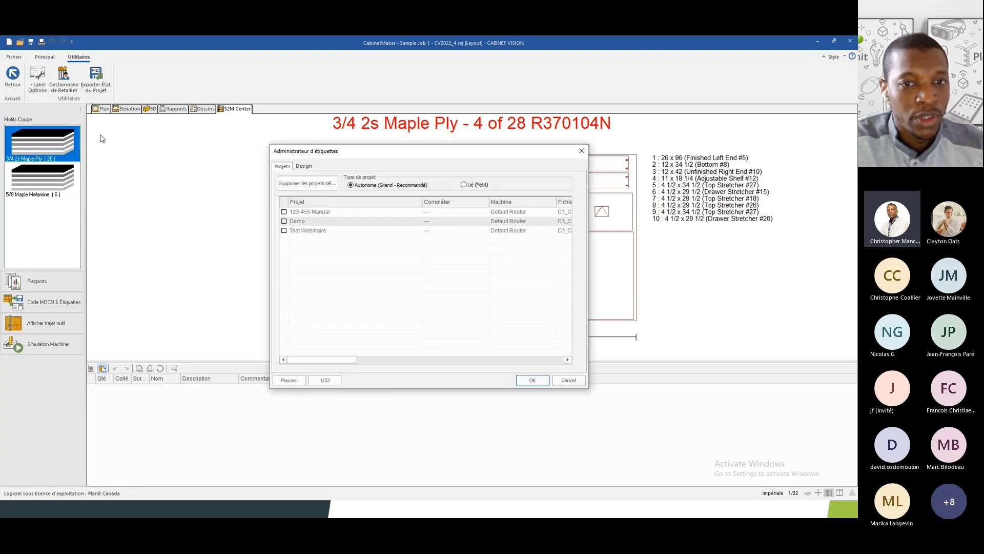
click(304, 166)
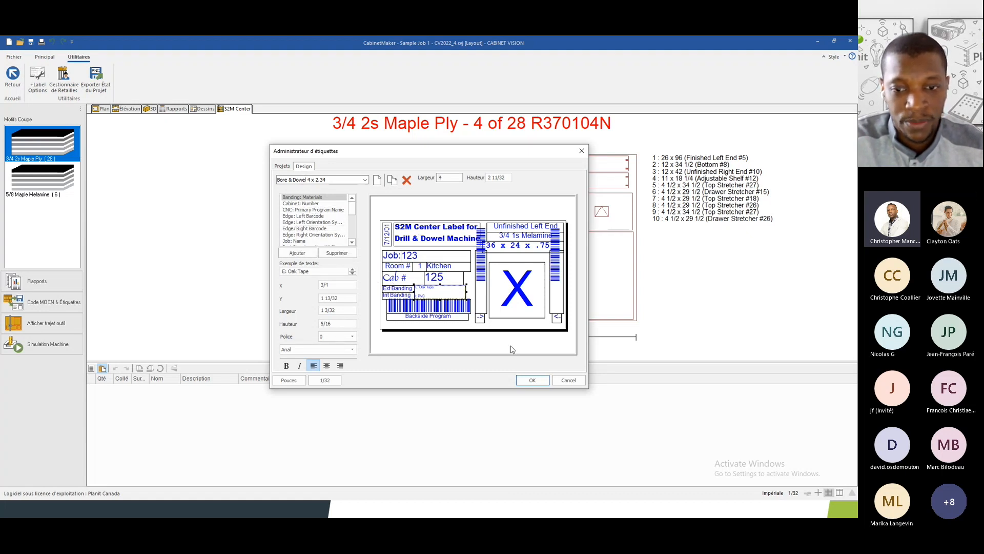
click(565, 379)
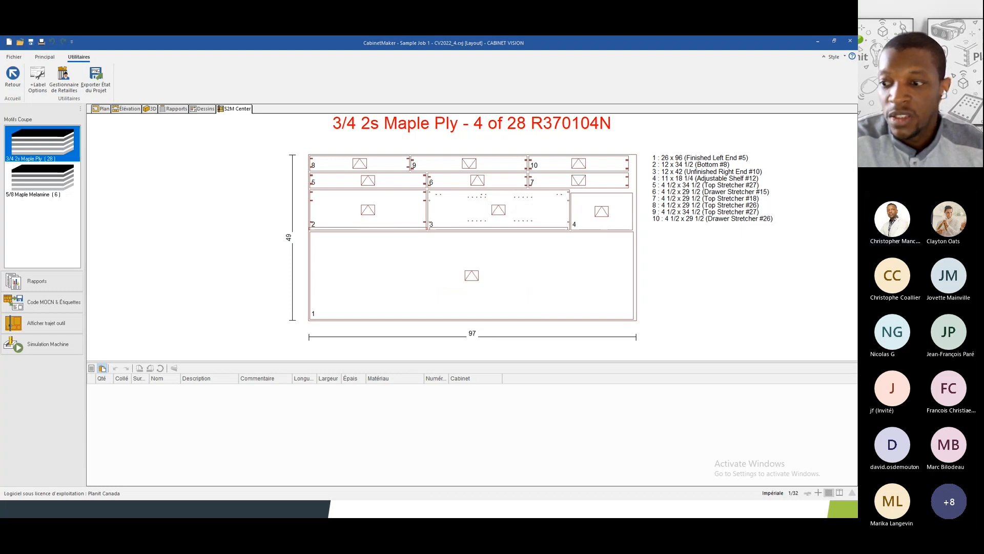
Switch briefly to xLabel and then to the PowerPoint slide show at the Q & R slide
key(alt+Tab)
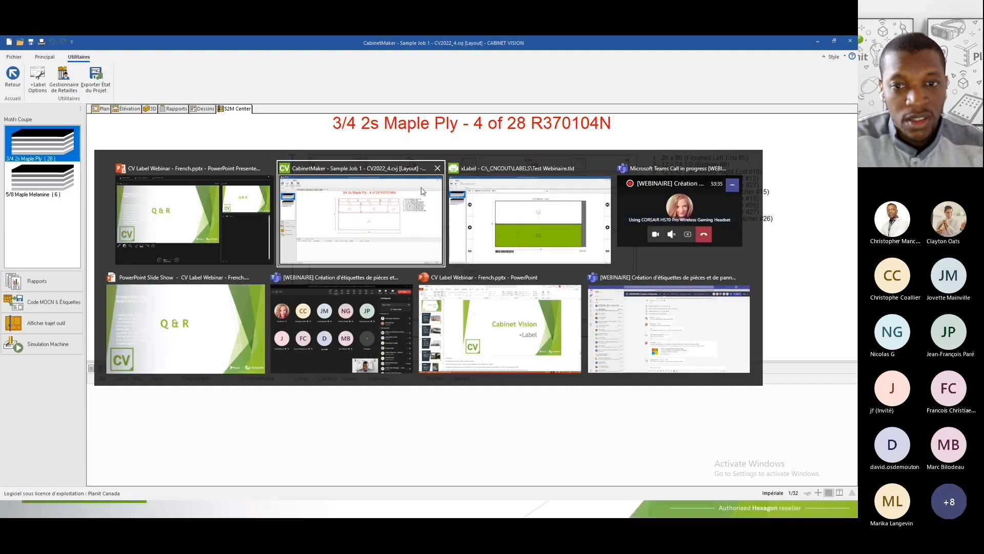
click(292, 216)
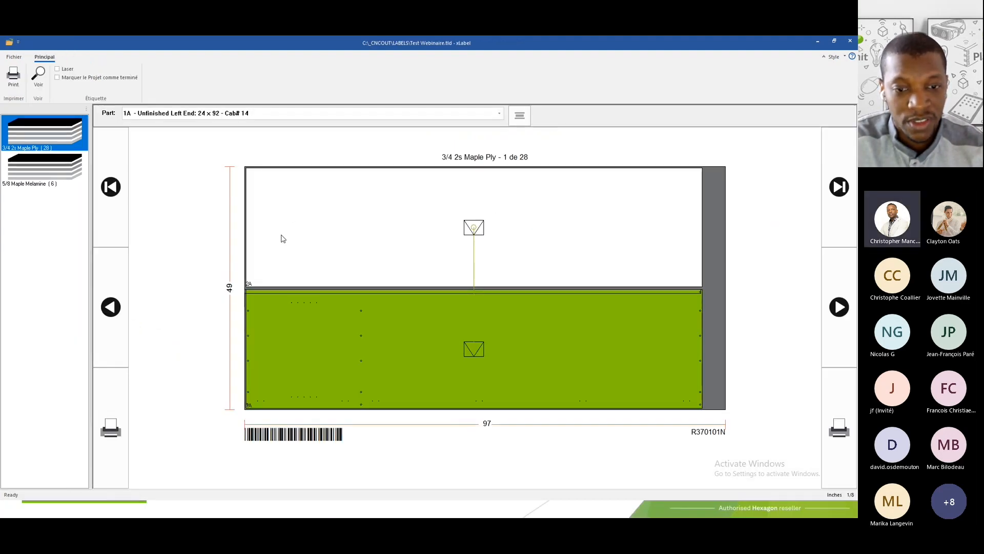
key(alt+Tab)
click(178, 330)
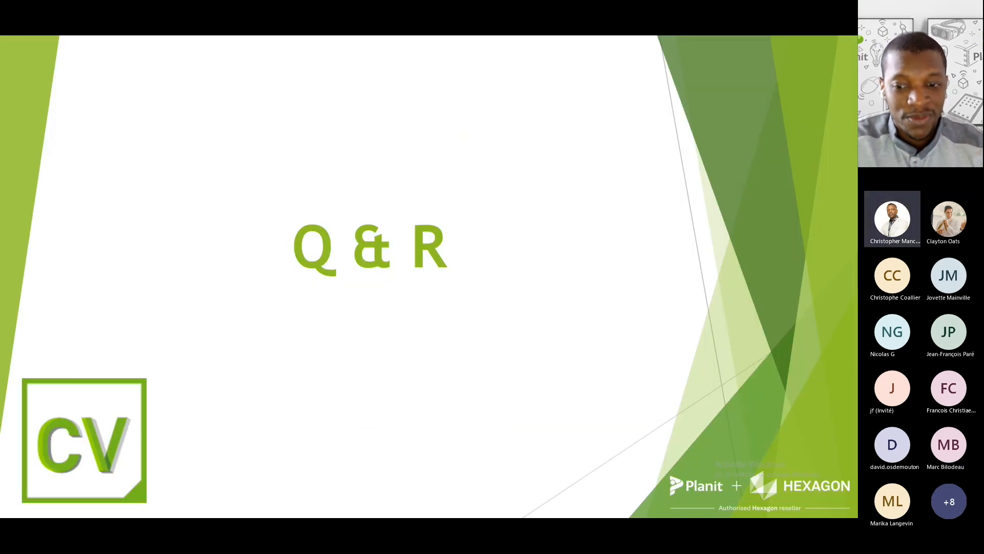